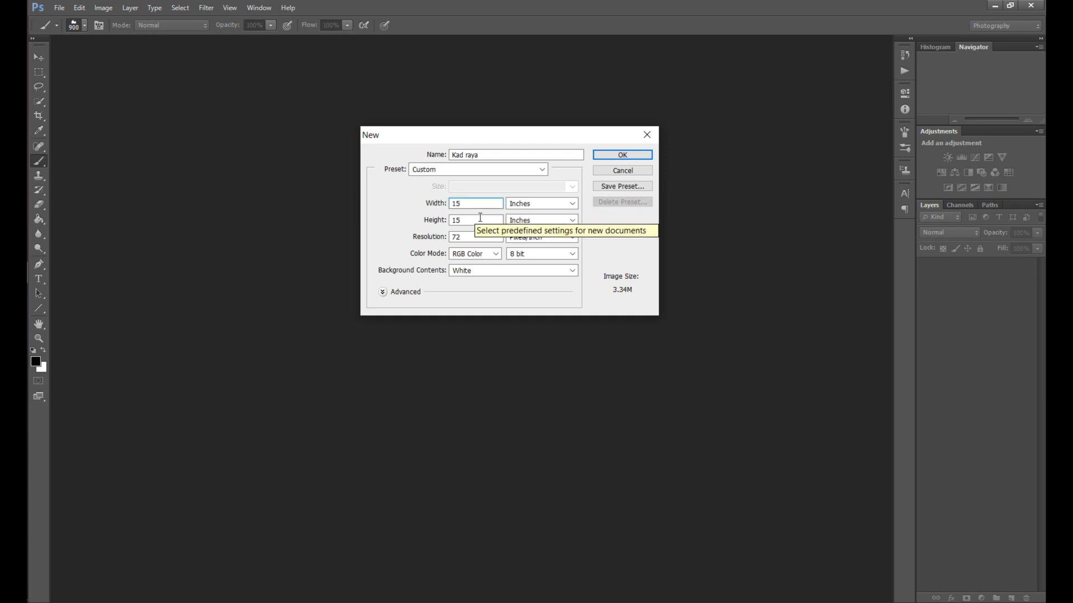
Create the 15 x 15 inch document Kad raya and fill its background with dark navy blue using the Paint Bucket
click(638, 154)
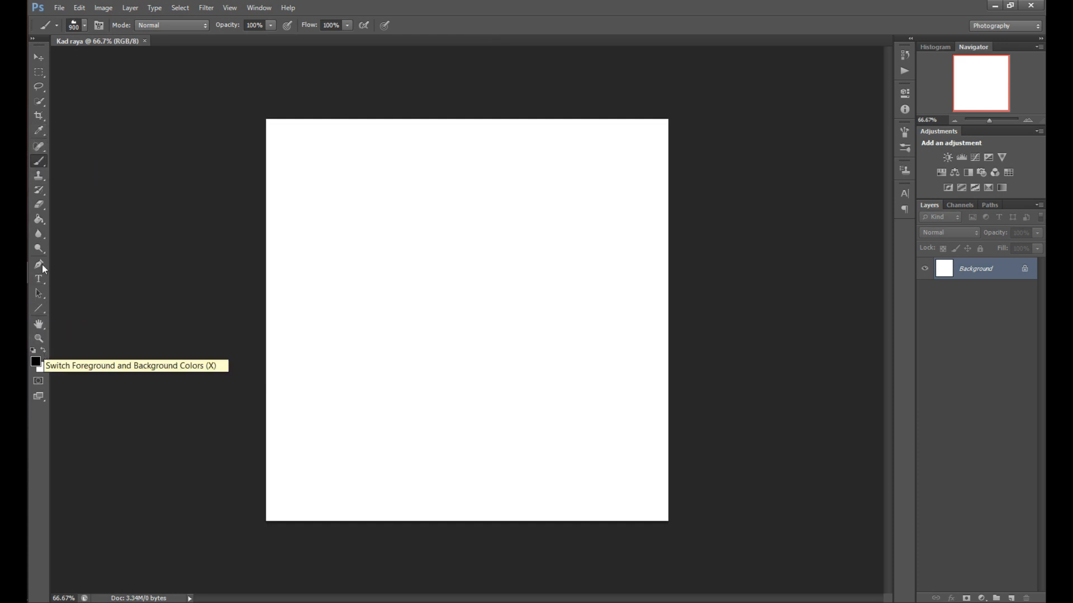
key(g)
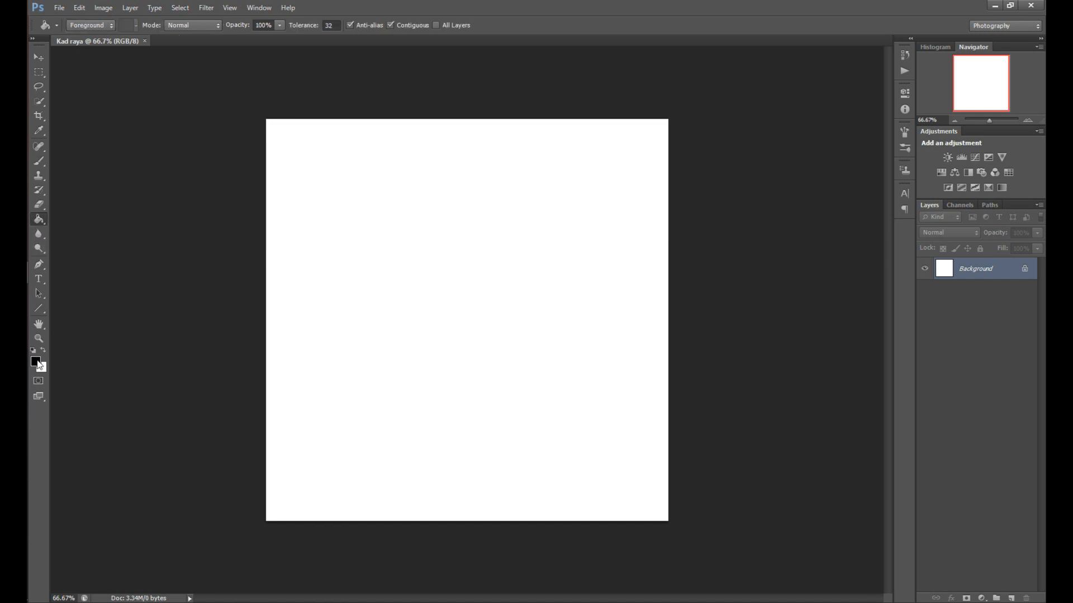
click(36, 362)
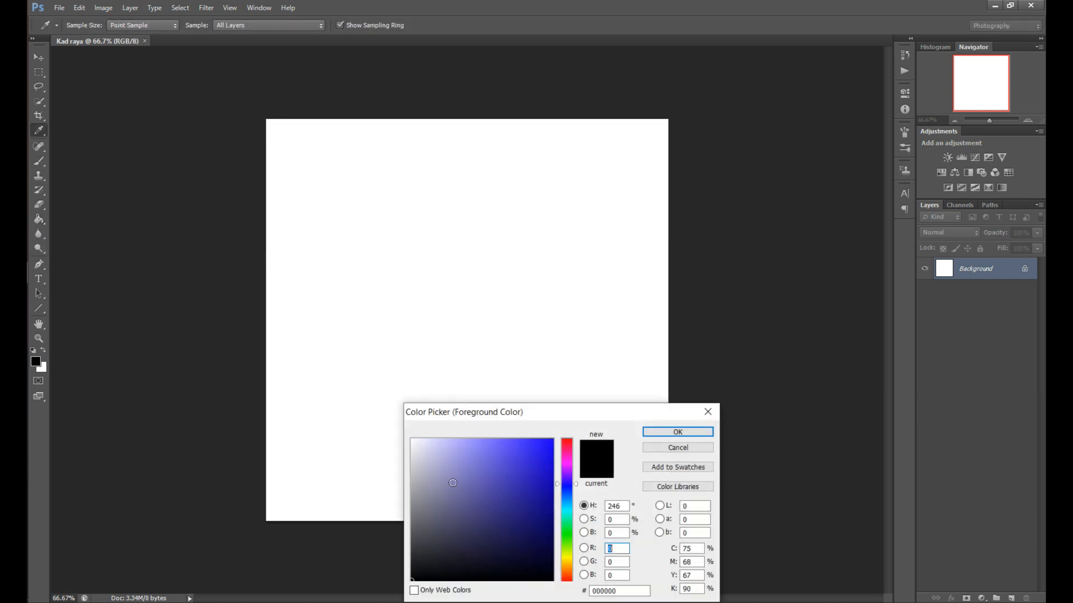
drag(533, 492, 549, 533)
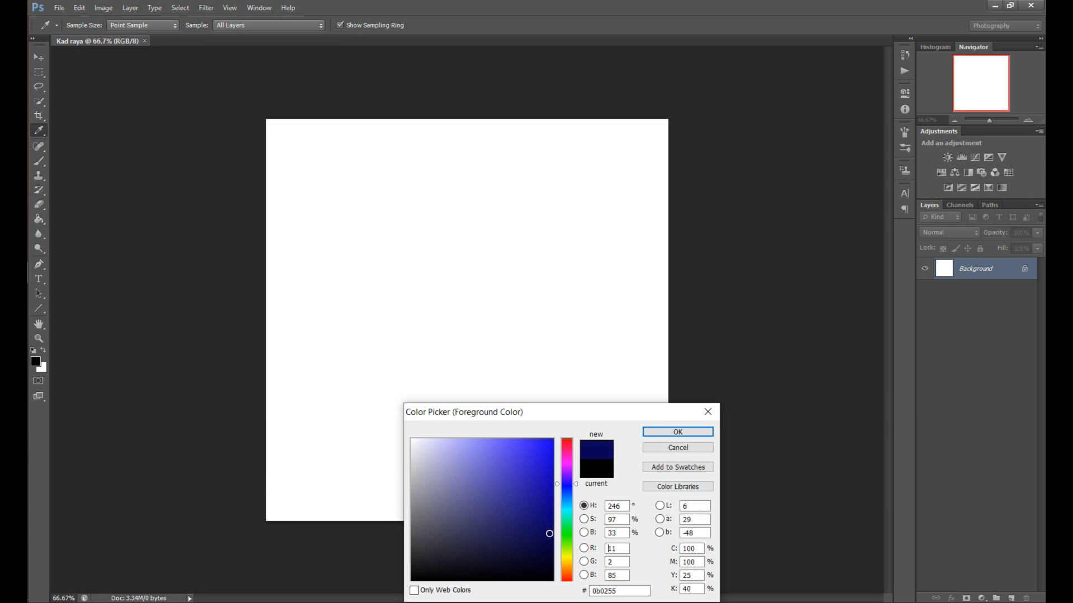
click(671, 434)
key(g)
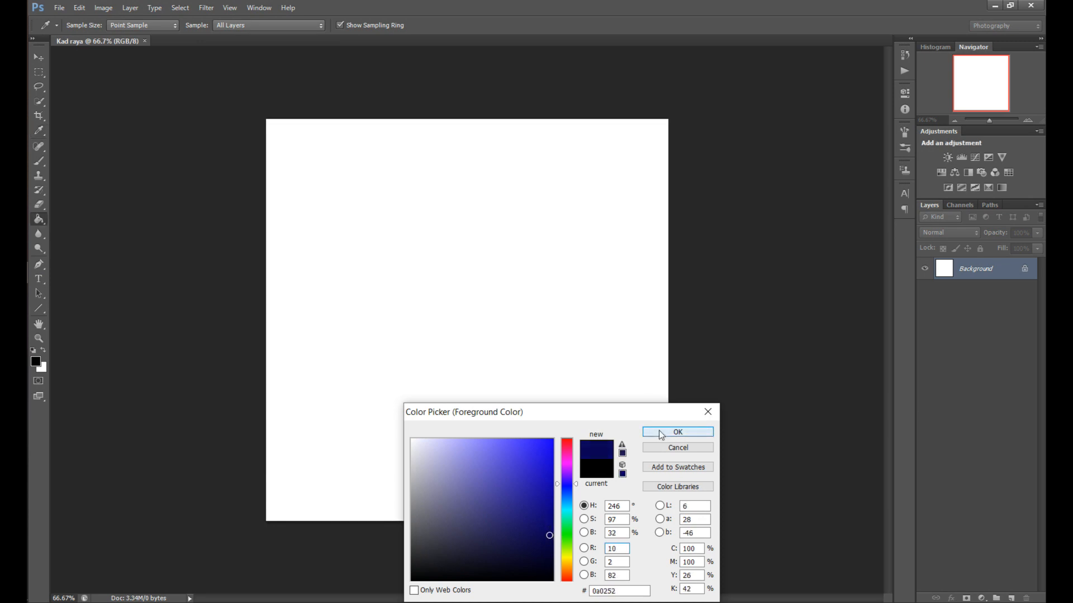
click(532, 349)
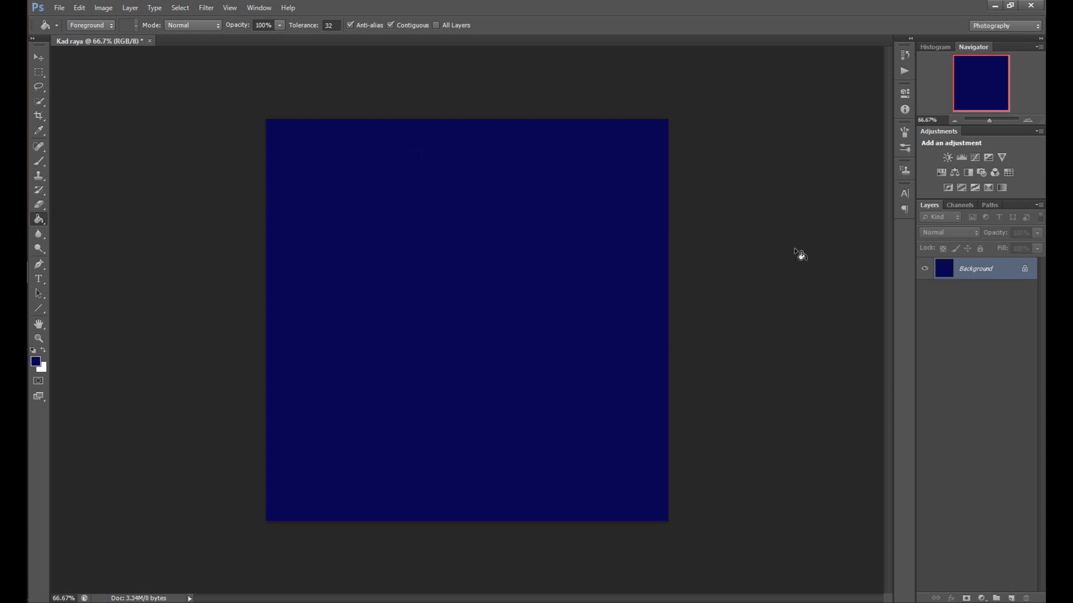
Add a new layer and set the foreground color to black
click(1011, 599)
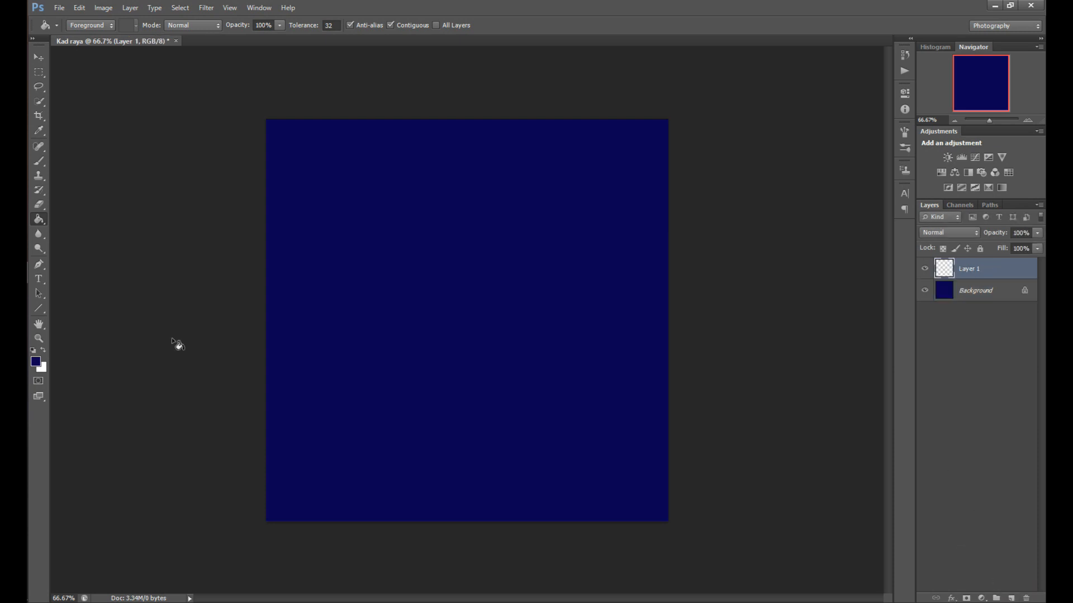
click(38, 363)
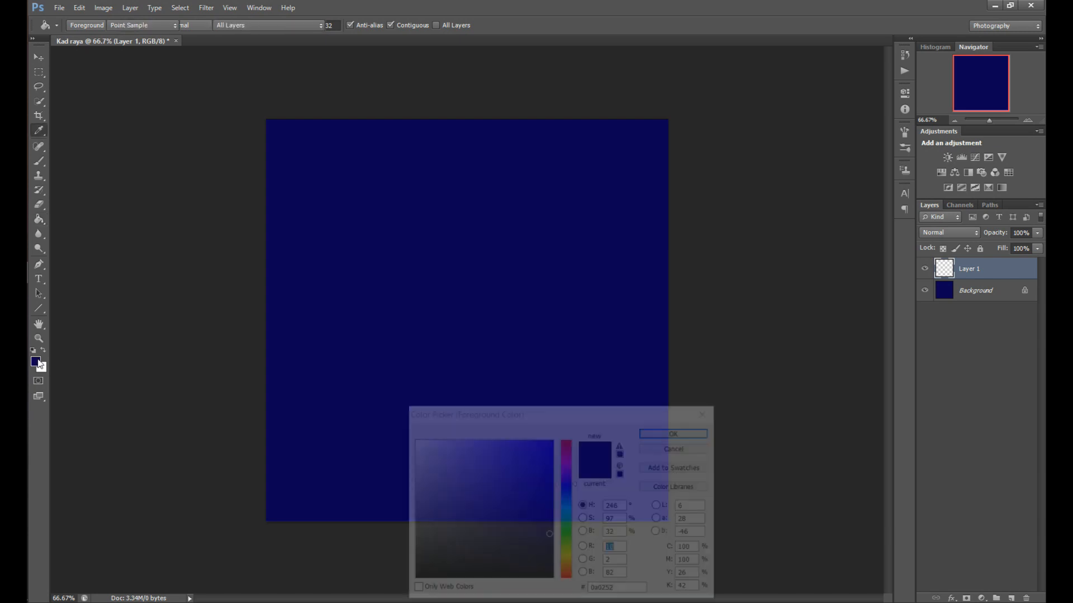
drag(488, 575, 370, 575)
click(709, 432)
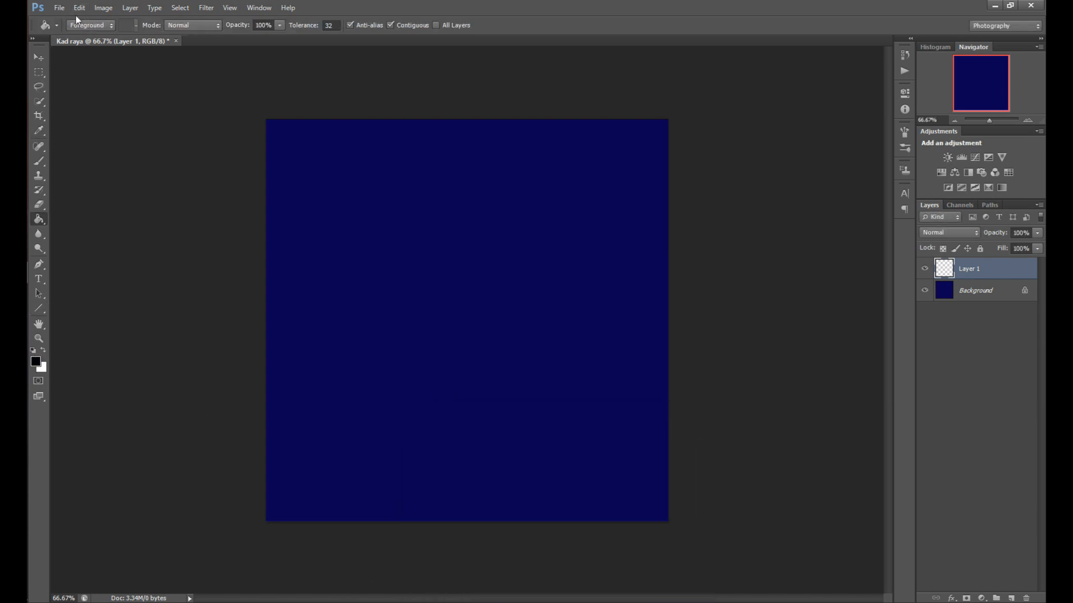
Stamp the 822 px mosque skyline brush once near the canvas's lower right corner
click(39, 163)
click(85, 25)
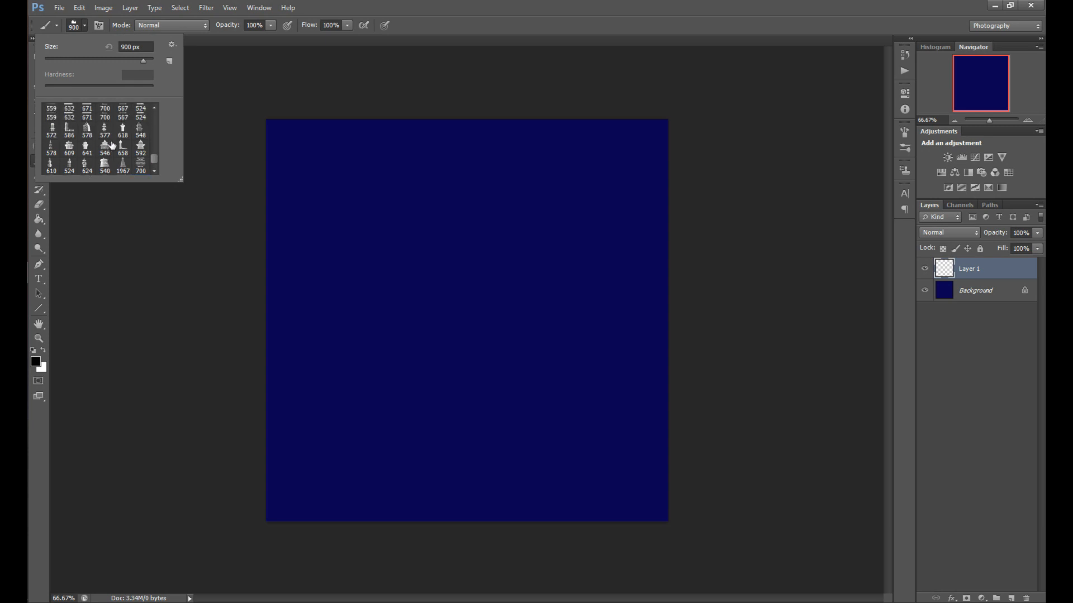
click(172, 44)
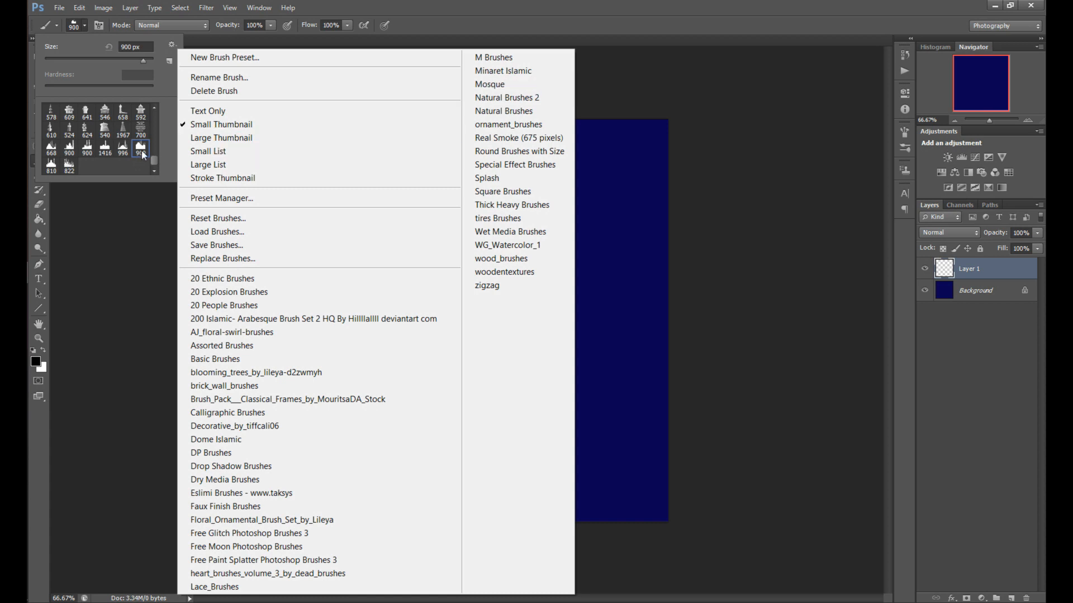
click(70, 166)
click(72, 166)
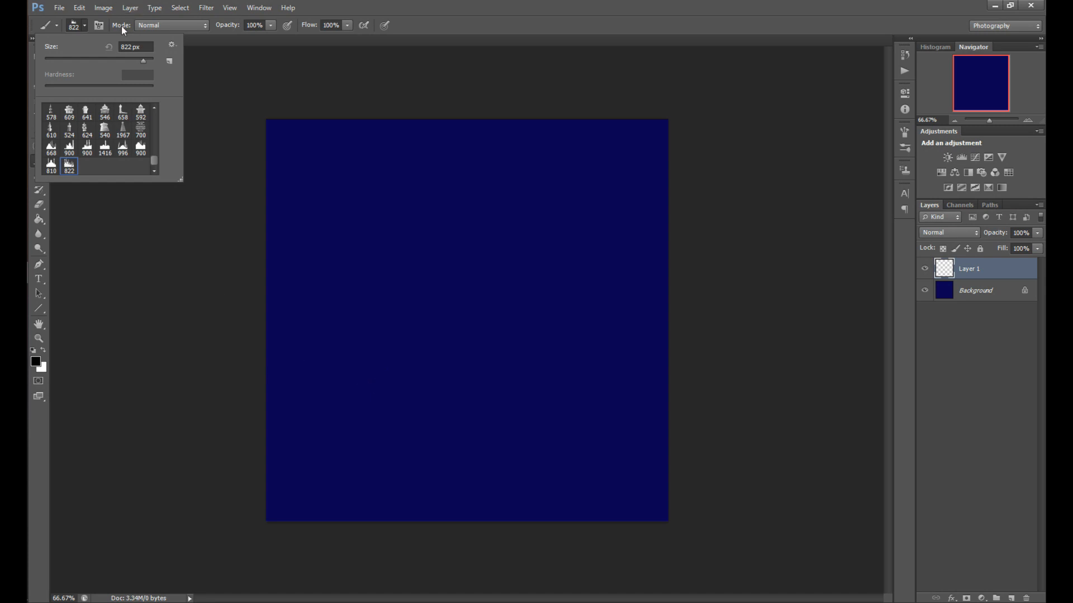
drag(141, 60, 136, 59)
click(582, 480)
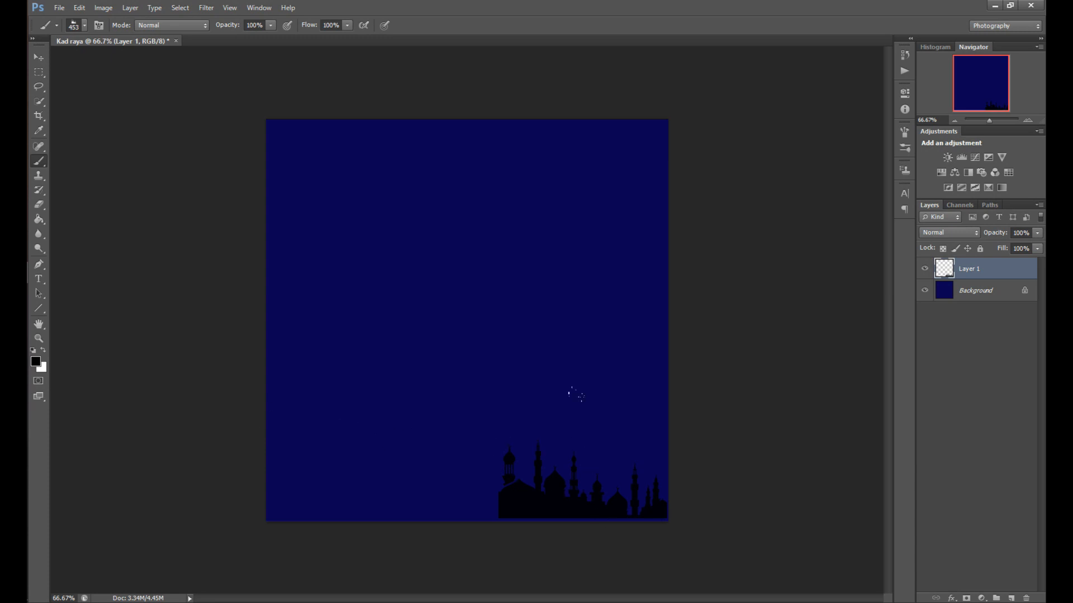
Scale the mosque silhouette up to about 126% with Free Transform, keeping it in the lower right corner
click(39, 72)
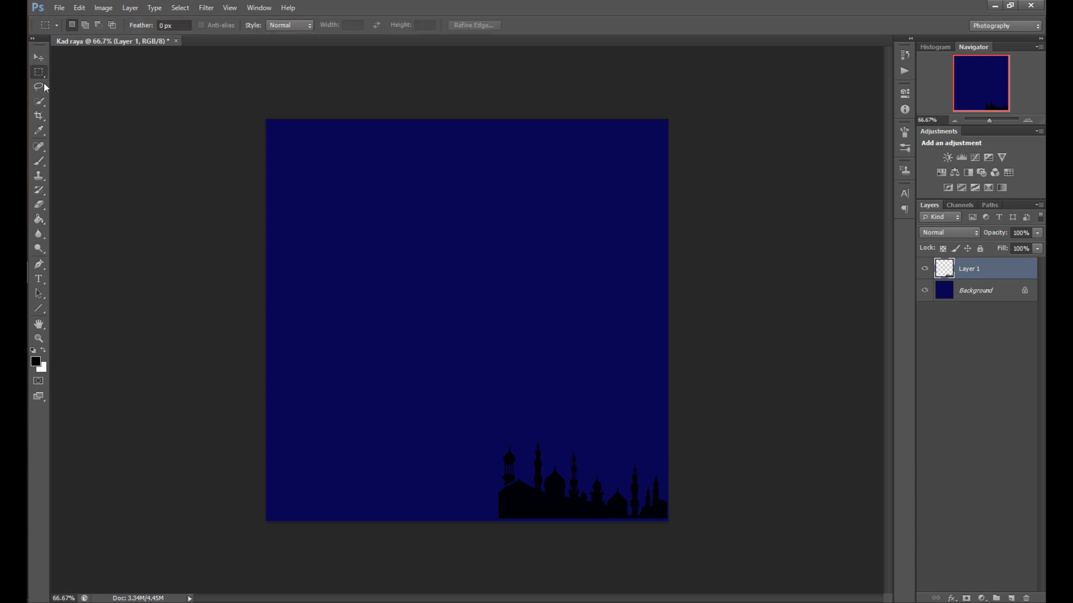
right_click(564, 487)
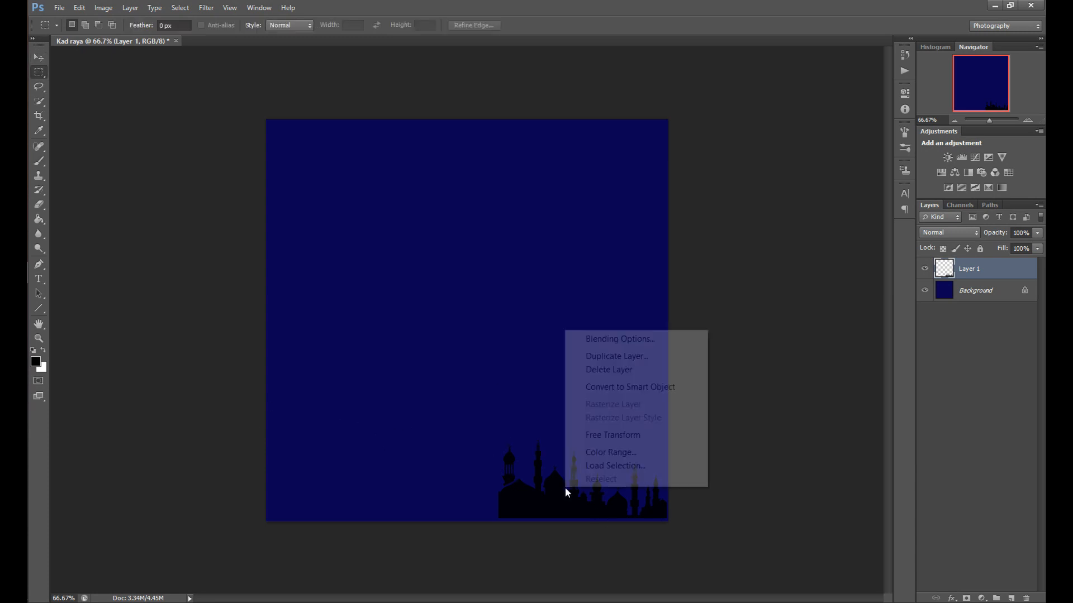
click(626, 435)
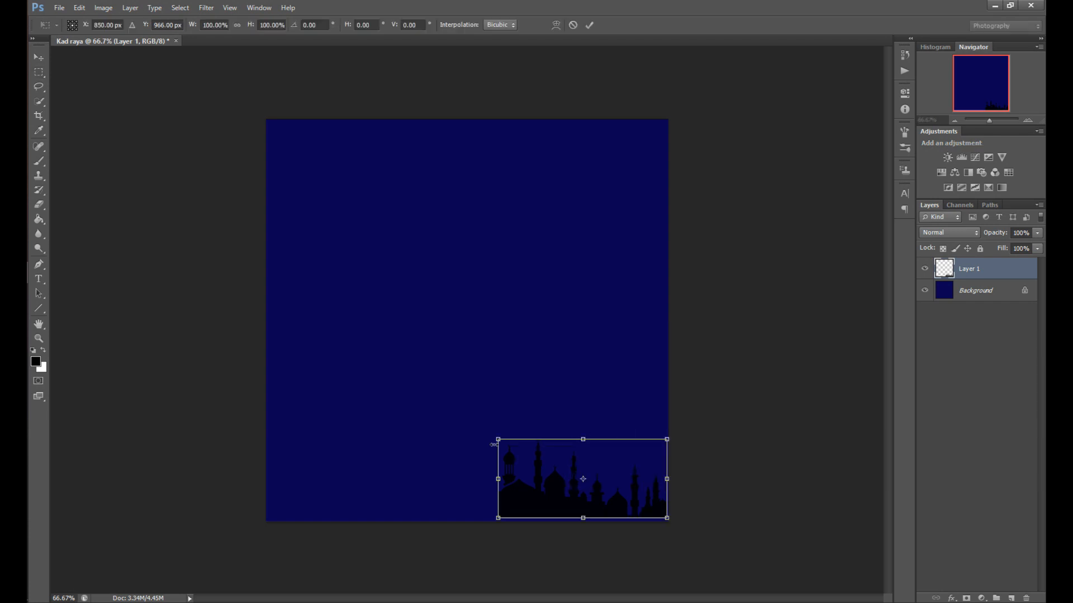
drag(496, 435, 452, 414)
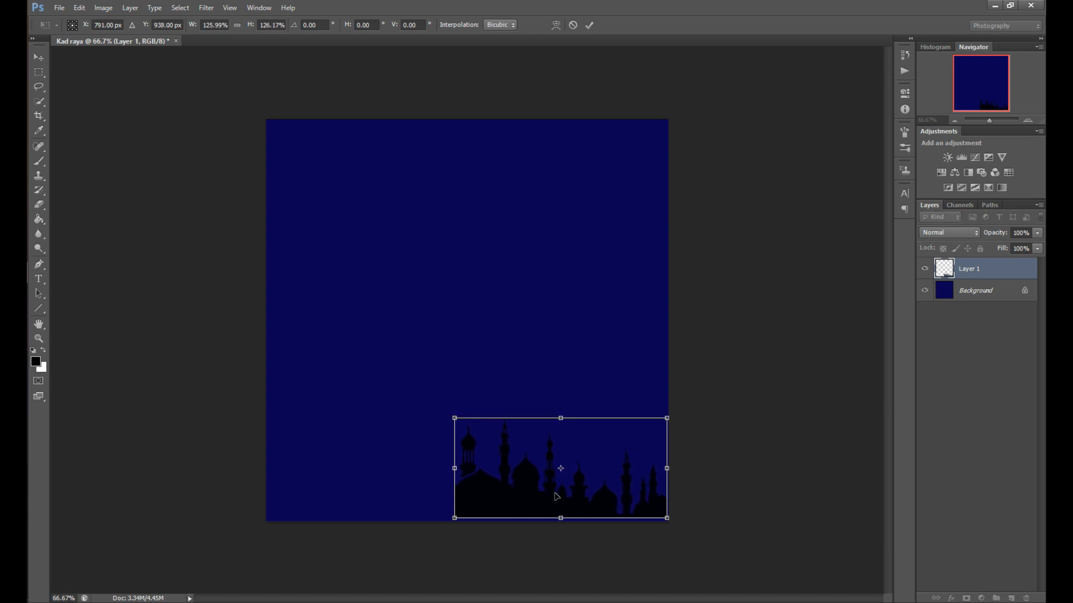
drag(556, 496, 558, 499)
key(Return)
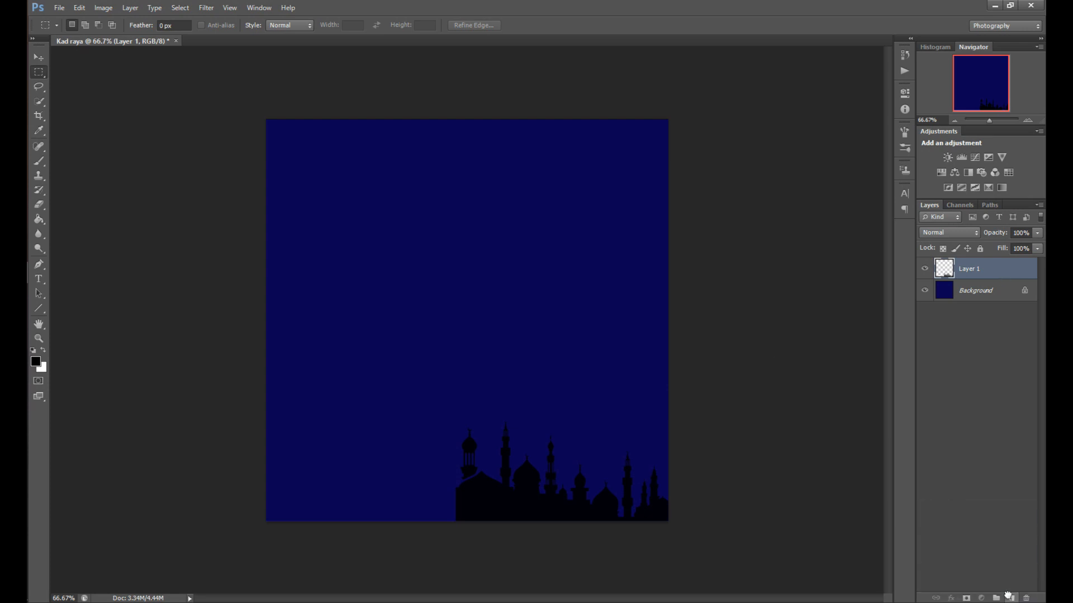
Duplicate the silhouette layer, flip the copy horizontally and place it in the lower left corner
drag(1008, 595, 1008, 596)
right_click(474, 487)
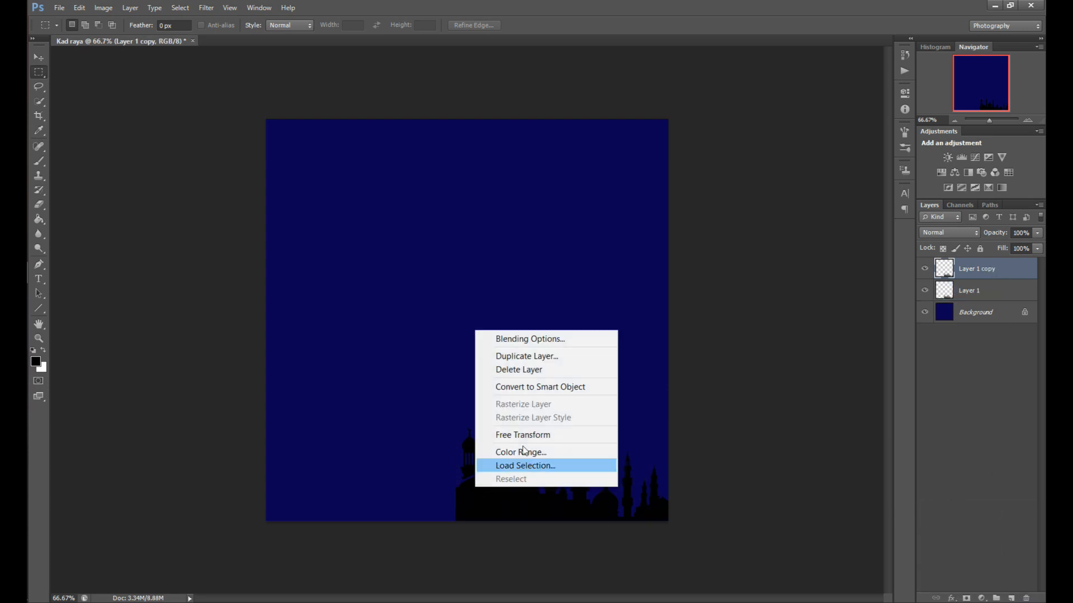
click(544, 435)
right_click(570, 488)
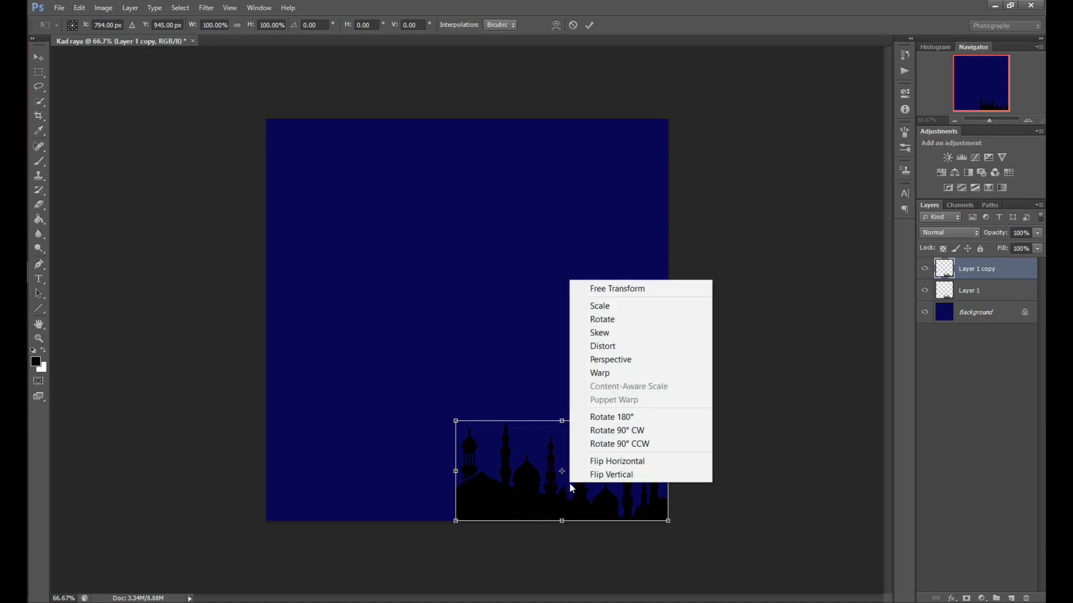
click(614, 461)
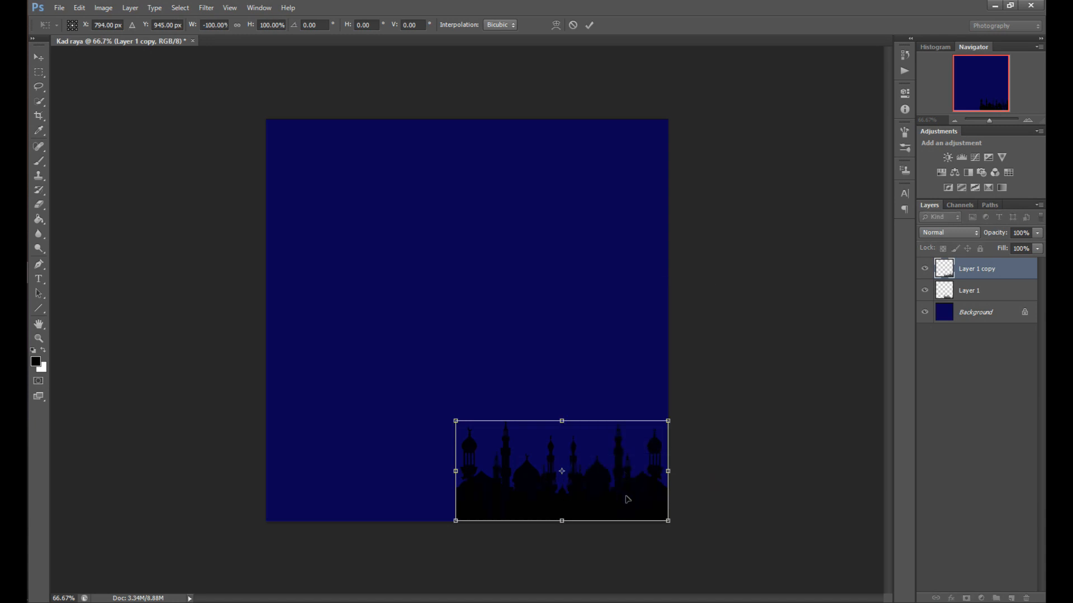
drag(626, 499, 442, 504)
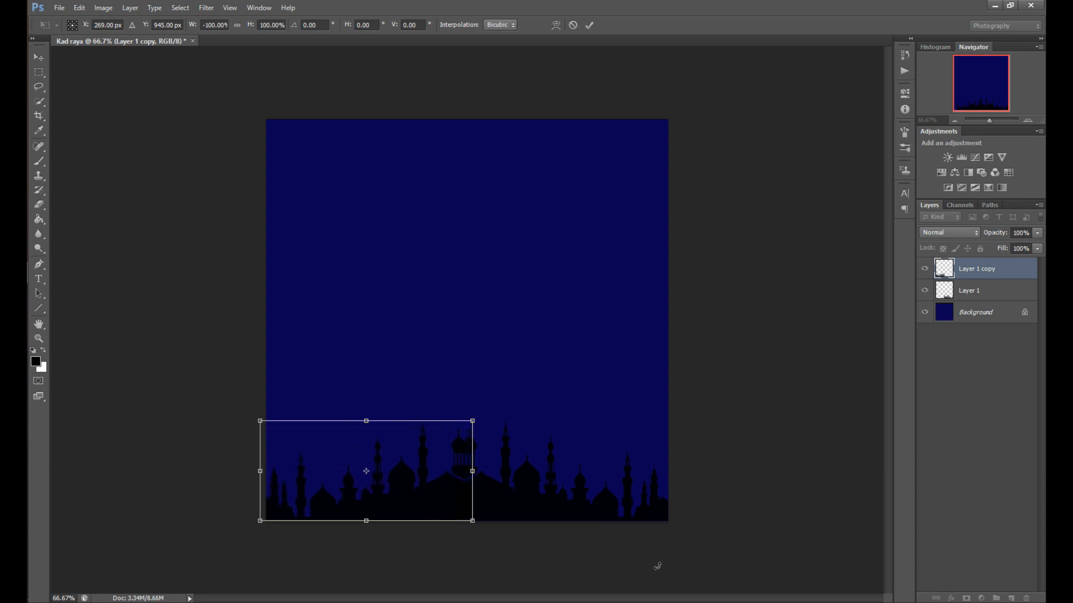
key(Return)
Nudge the original silhouette layer about 10 px to the right with the Move tool
click(978, 295)
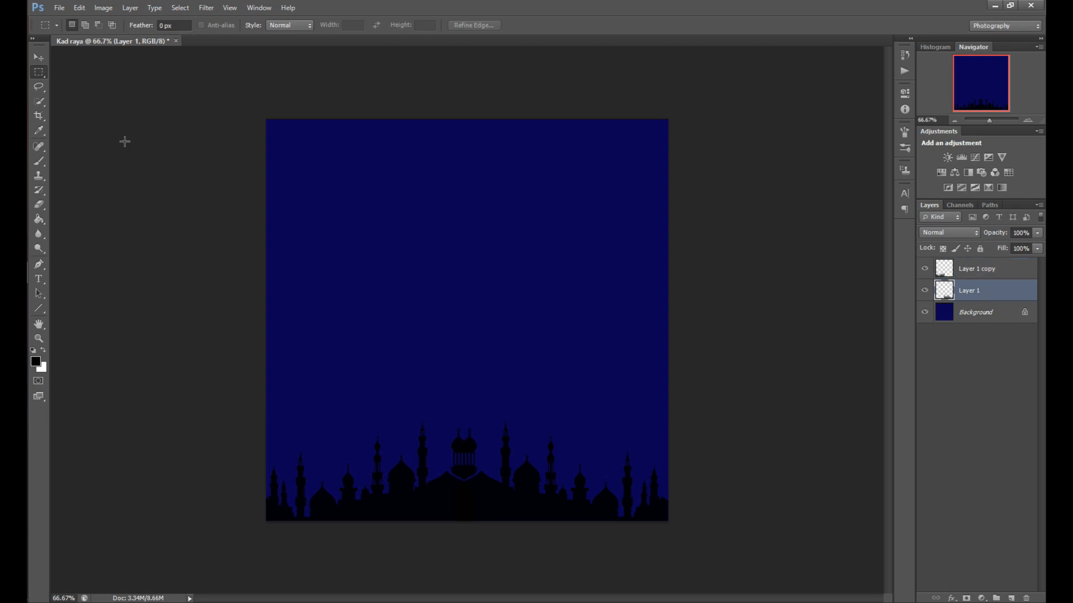
click(39, 57)
drag(598, 506, 609, 505)
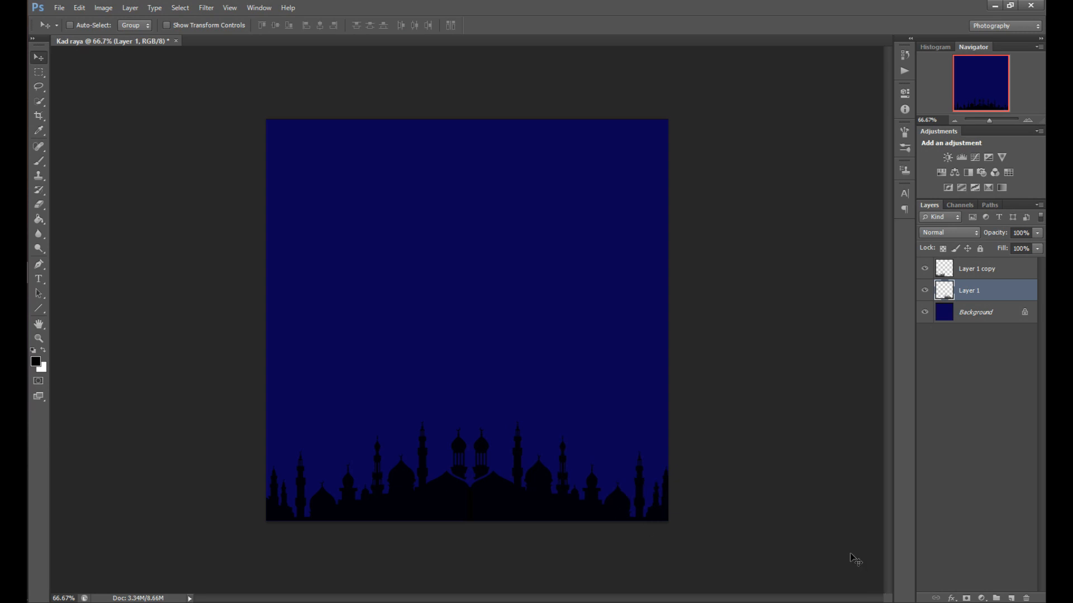
Add a new layer on top and select a hard round brush of 453 px
click(1011, 599)
drag(995, 292, 994, 264)
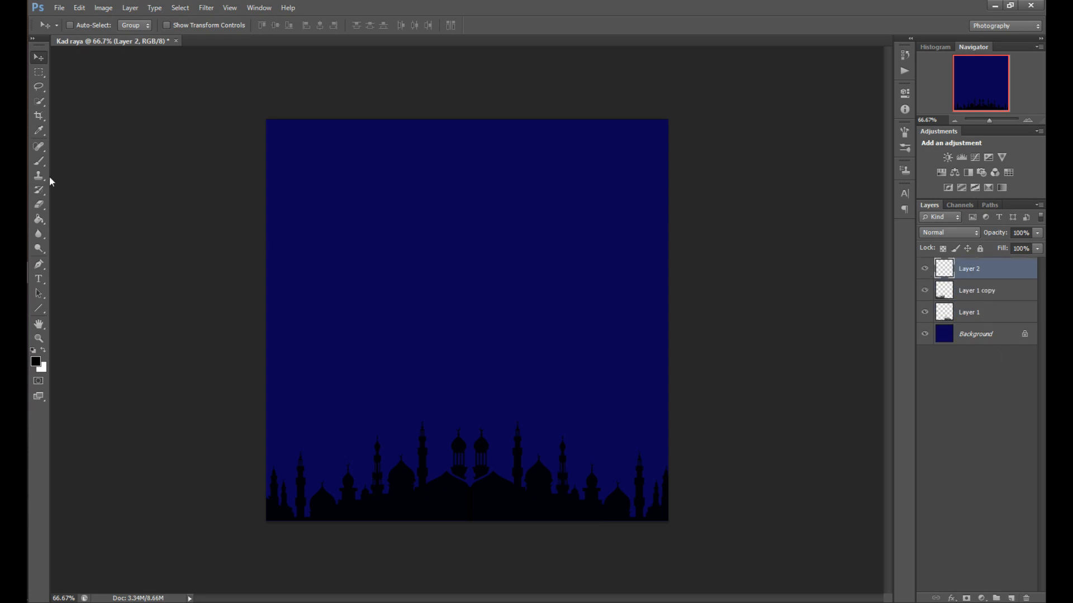
click(39, 147)
click(40, 161)
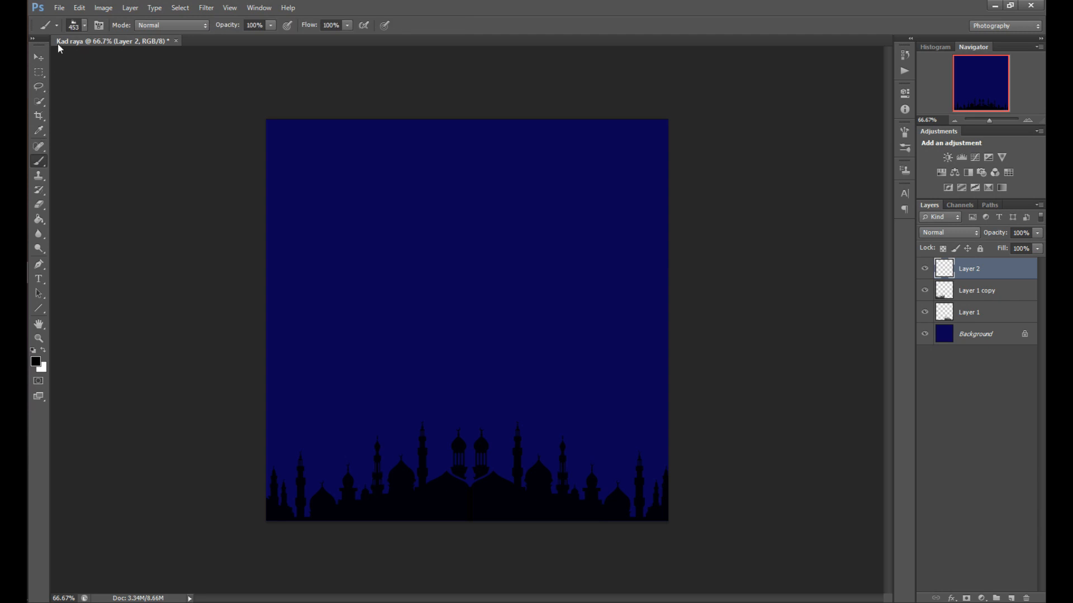
click(84, 25)
scroll(157, 148, up, 10)
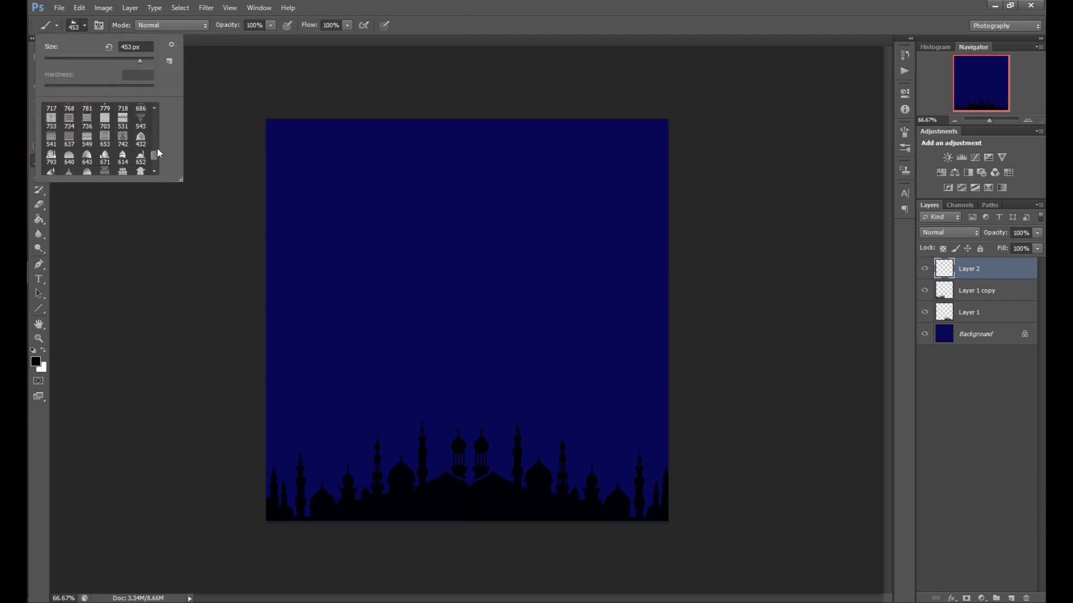
click(70, 114)
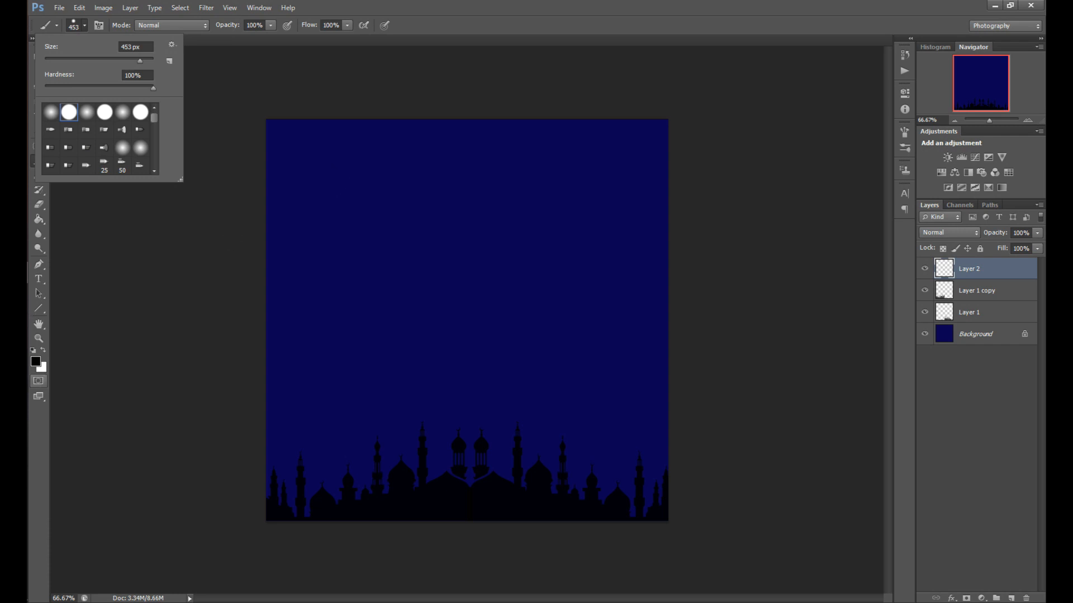
Set the foreground to yellow-green and paint a single large circle in the upper left area for the moon
click(36, 362)
click(536, 494)
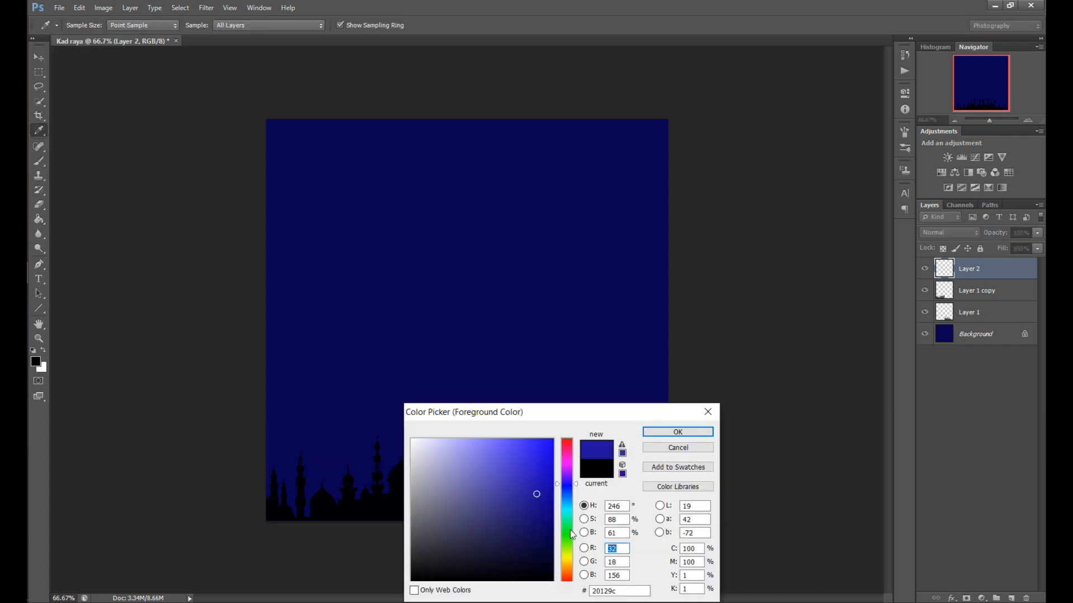
drag(566, 540, 567, 553)
drag(537, 492, 552, 459)
click(682, 433)
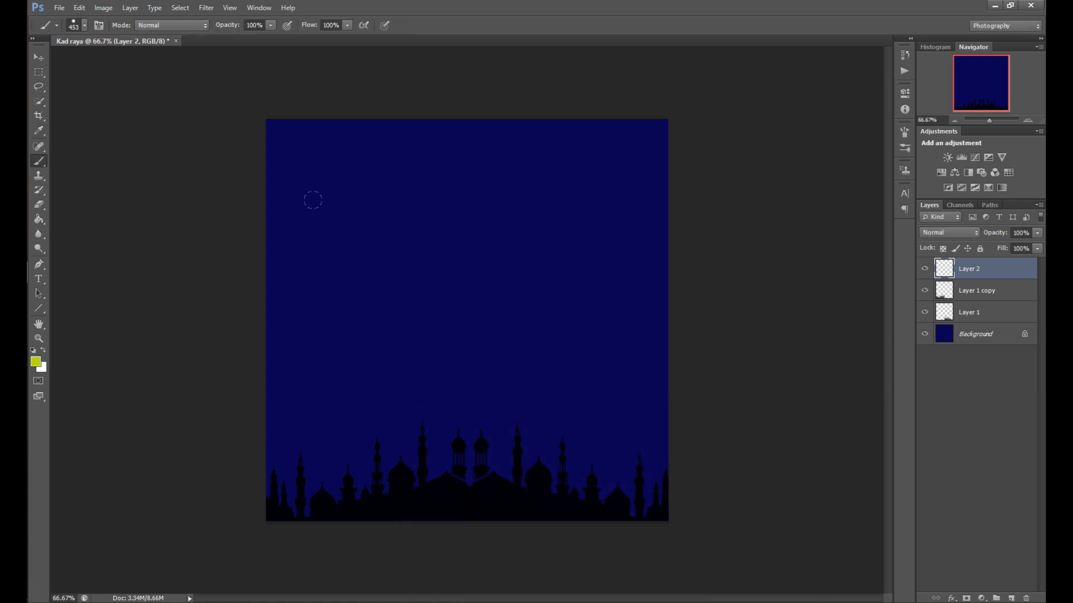
click(400, 281)
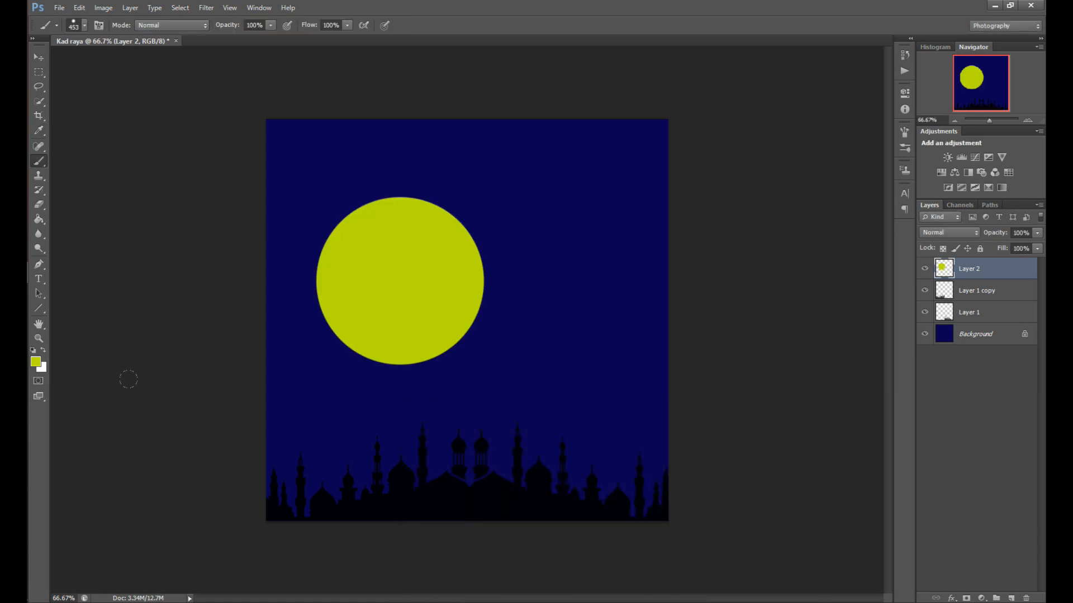
Erase the circle's upper right part with the Eraser to shape a crescent moon
click(39, 204)
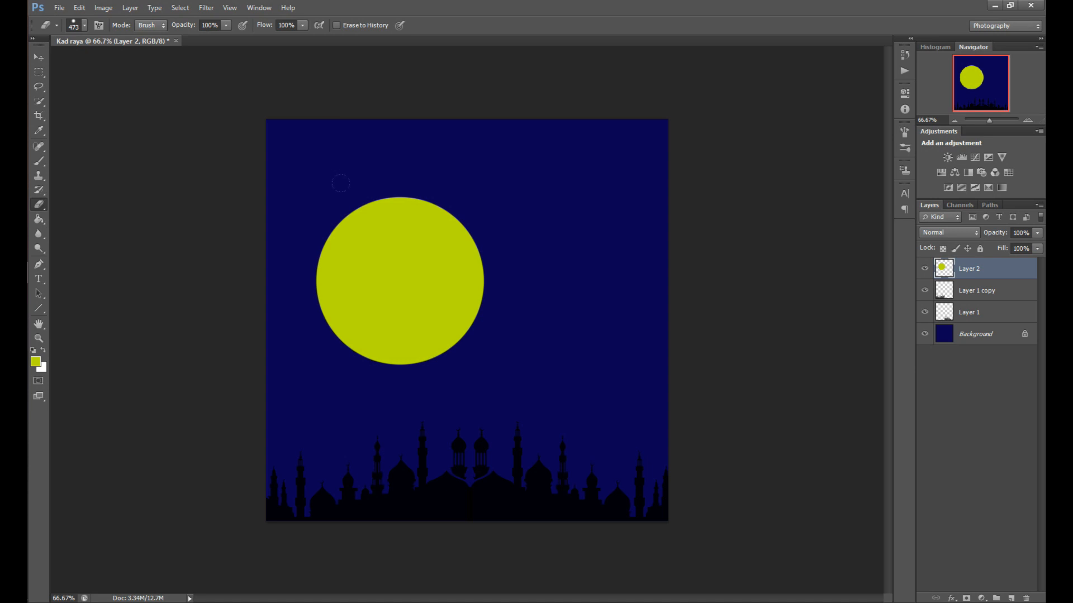
click(421, 261)
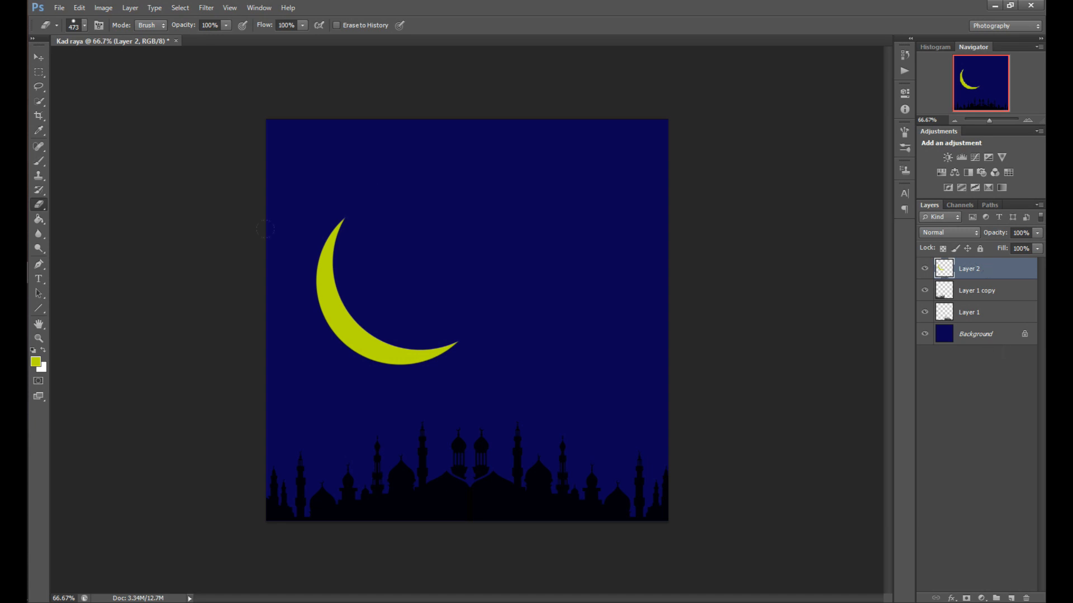
Apply a Bevel & Emboss style to the moon layer with depth 286% and size 18 px
double_click(1014, 274)
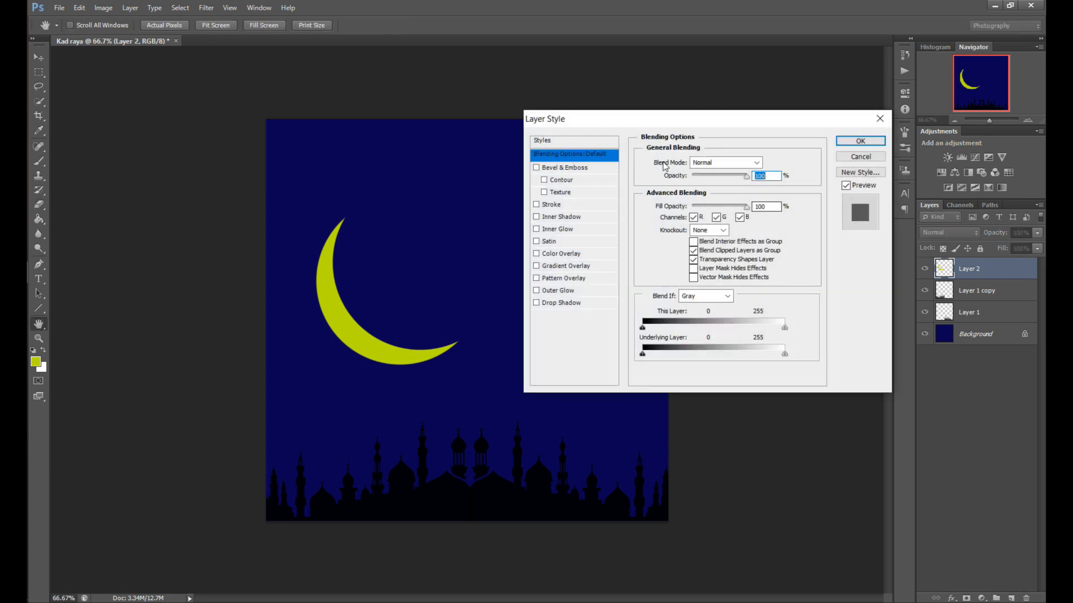
click(572, 168)
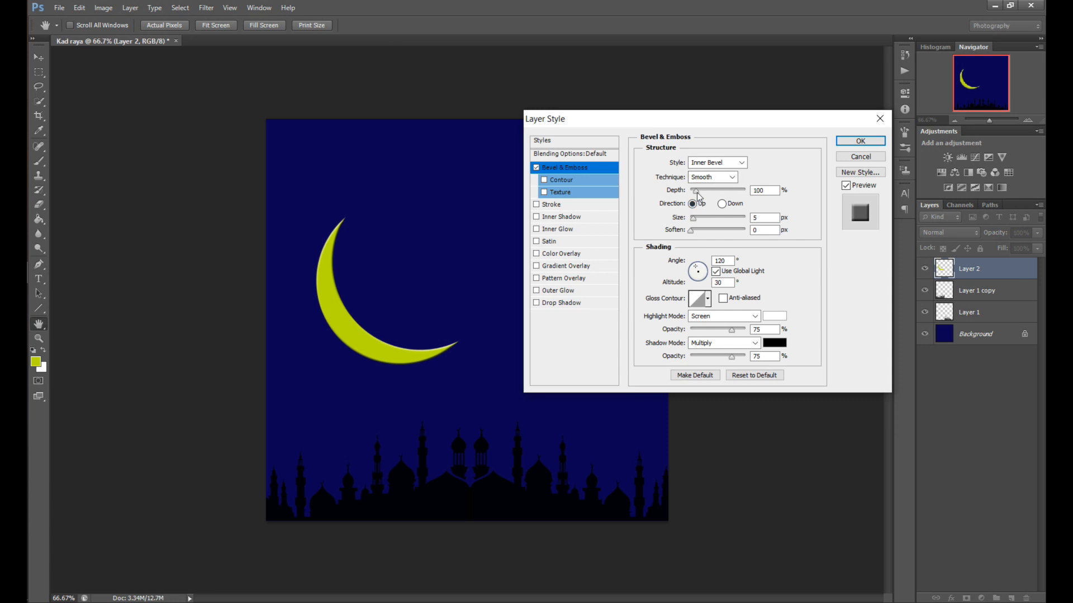
drag(696, 191, 696, 231)
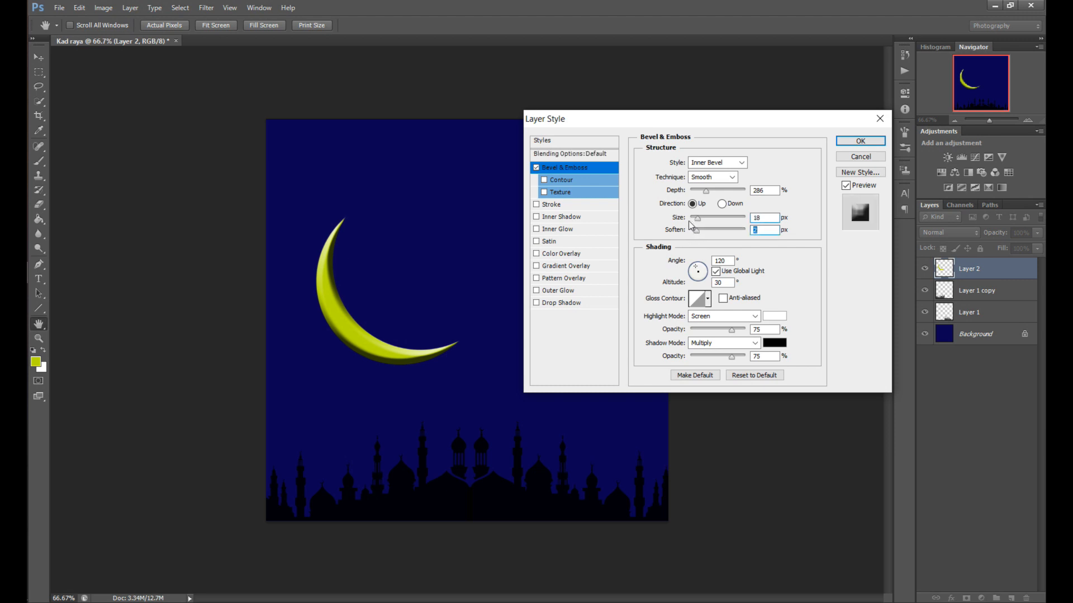
click(858, 141)
key(e)
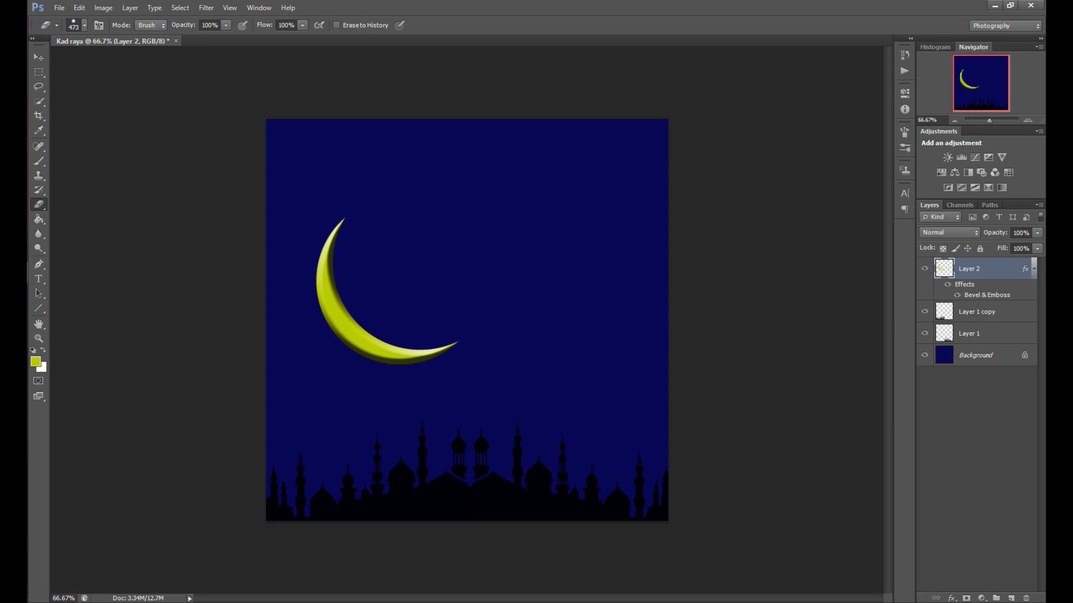
Move the crescent moon slightly to the right and down with the Move tool
click(36, 57)
drag(407, 363, 451, 367)
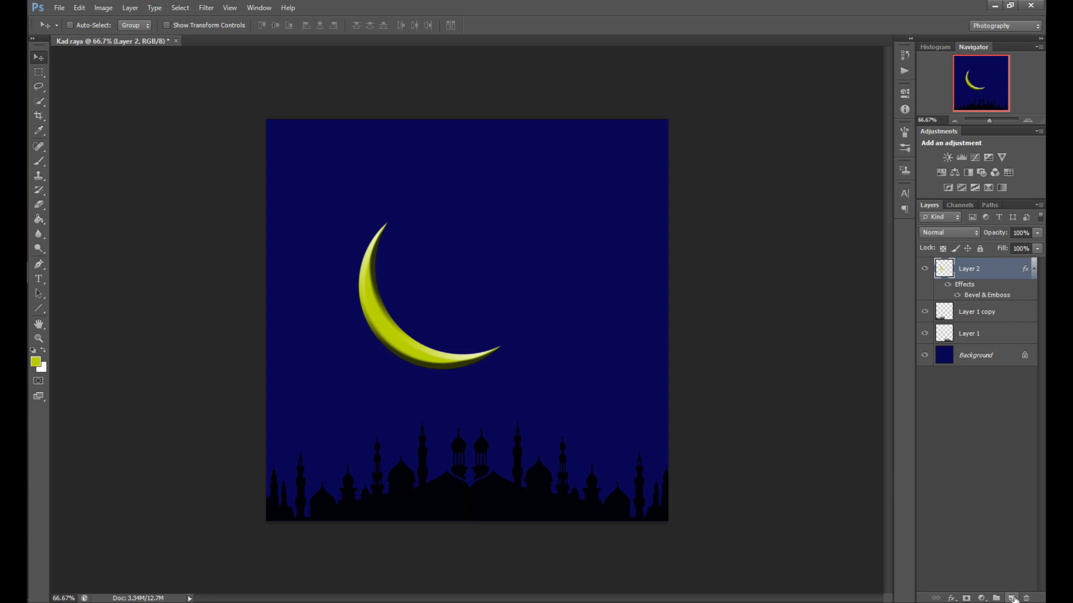
Add a new layer and type "Eid" and "Mubarak" on two lines in Sketsa Ramadhan at 180 pt
click(1011, 598)
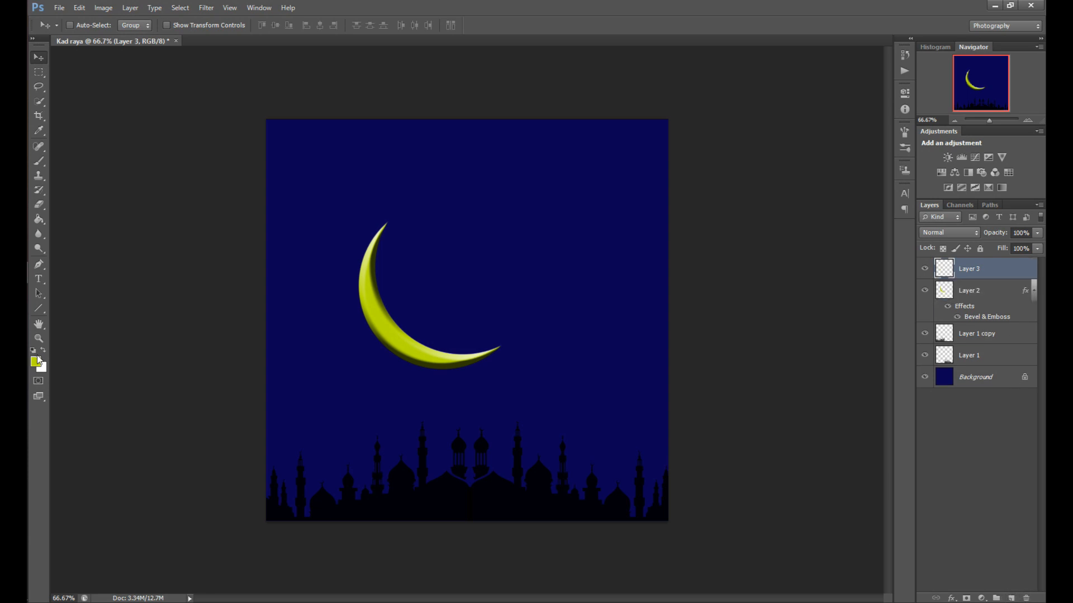
click(38, 278)
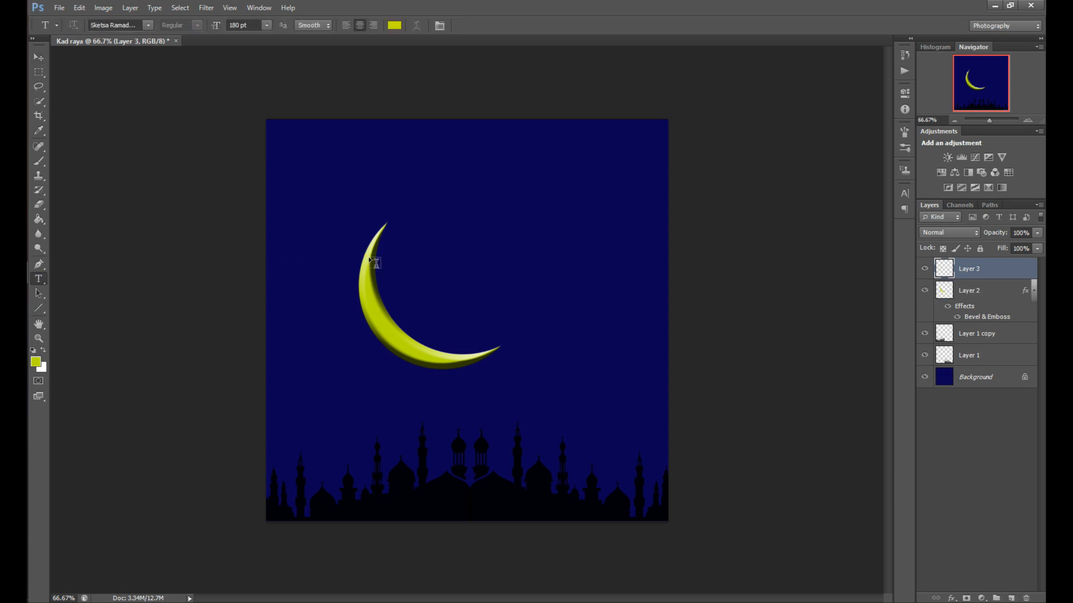
click(447, 233)
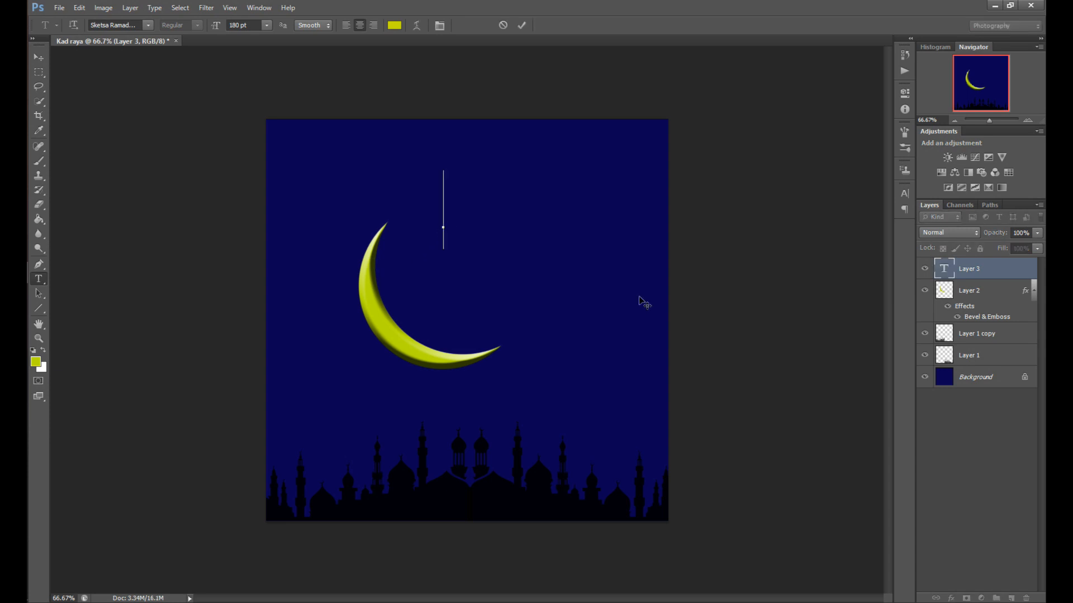
text(Eid)
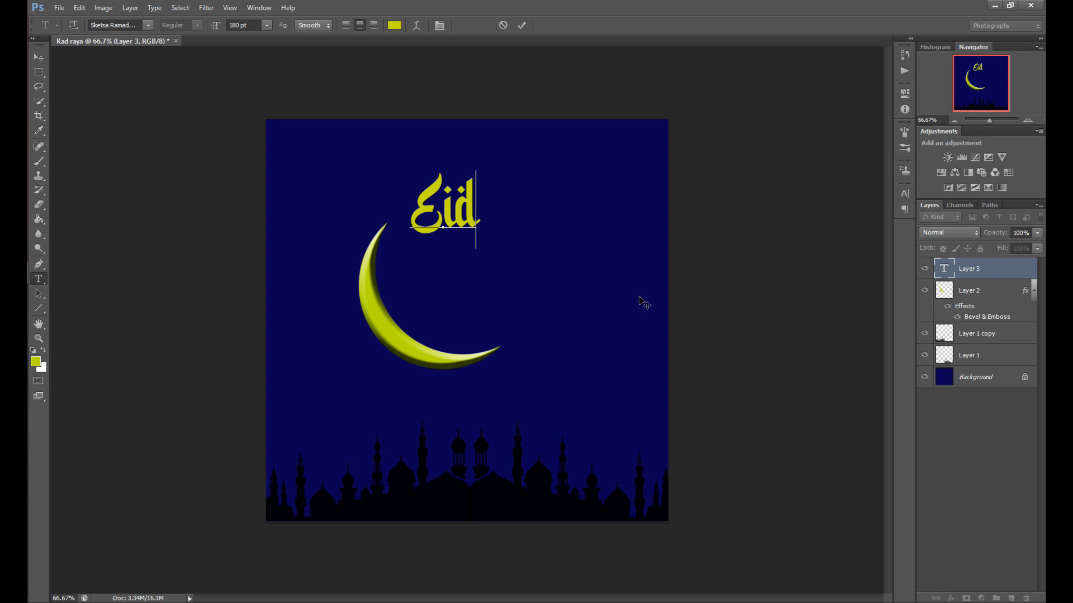
key(Return)
text(Mu)
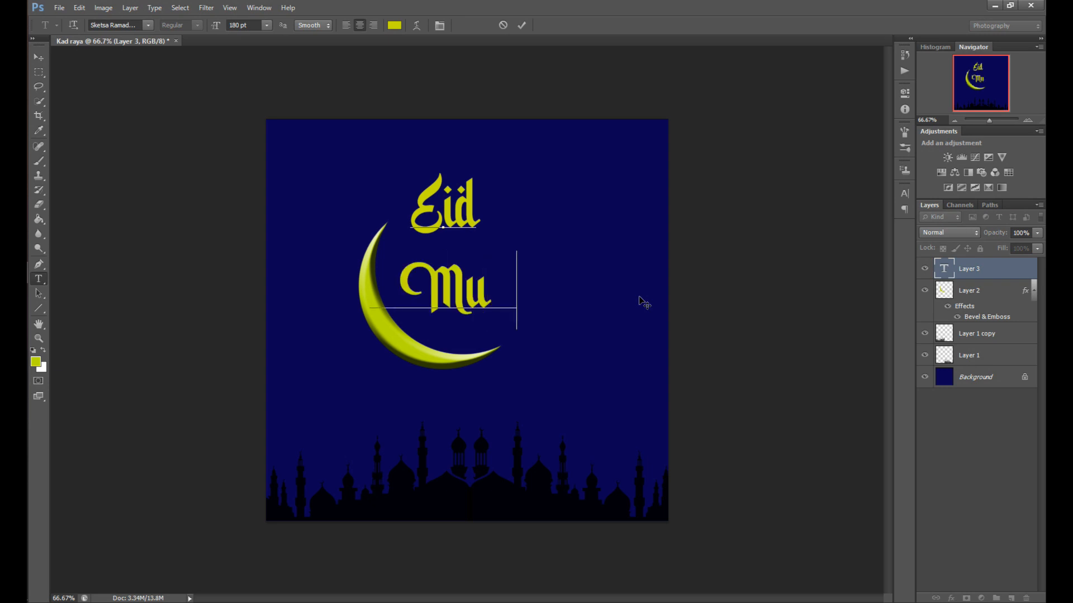
text(barak)
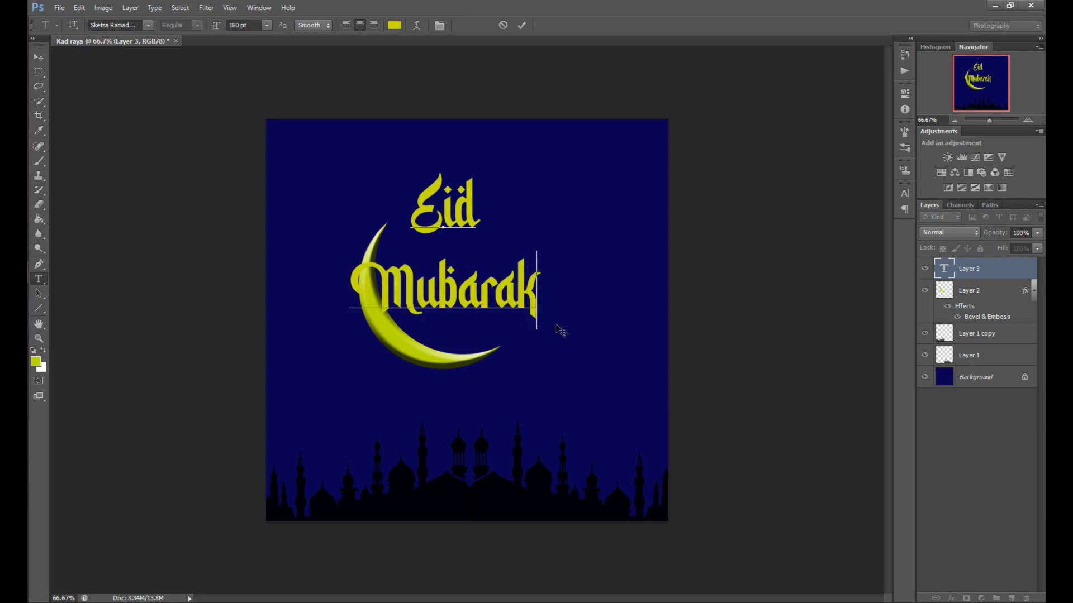
Position the Eid Mubarak text beside the crescent moon, commit it, and nudge it slightly left
drag(557, 325, 624, 329)
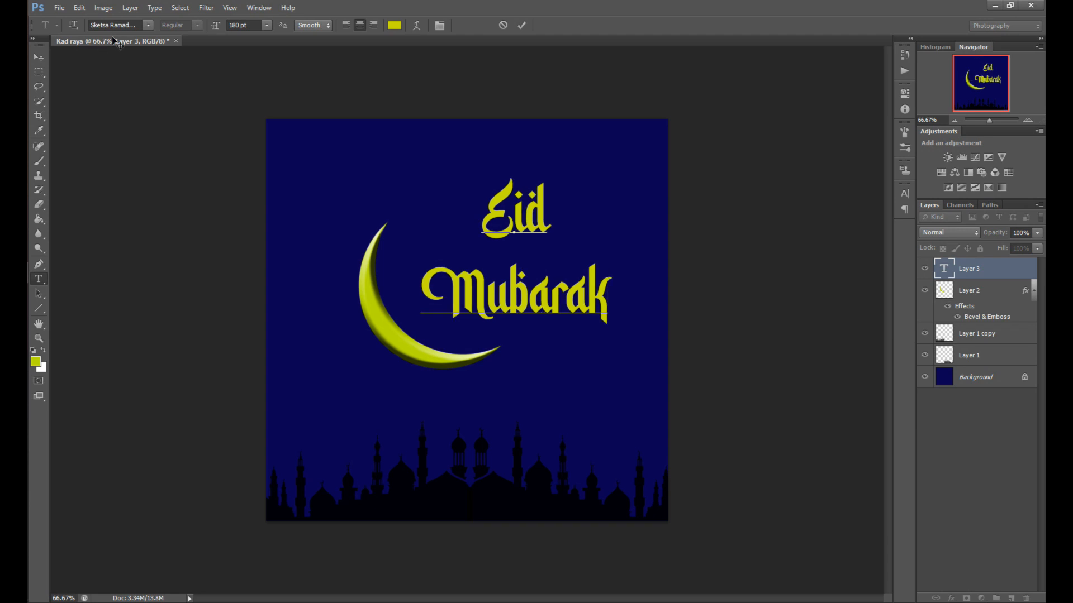
click(149, 26)
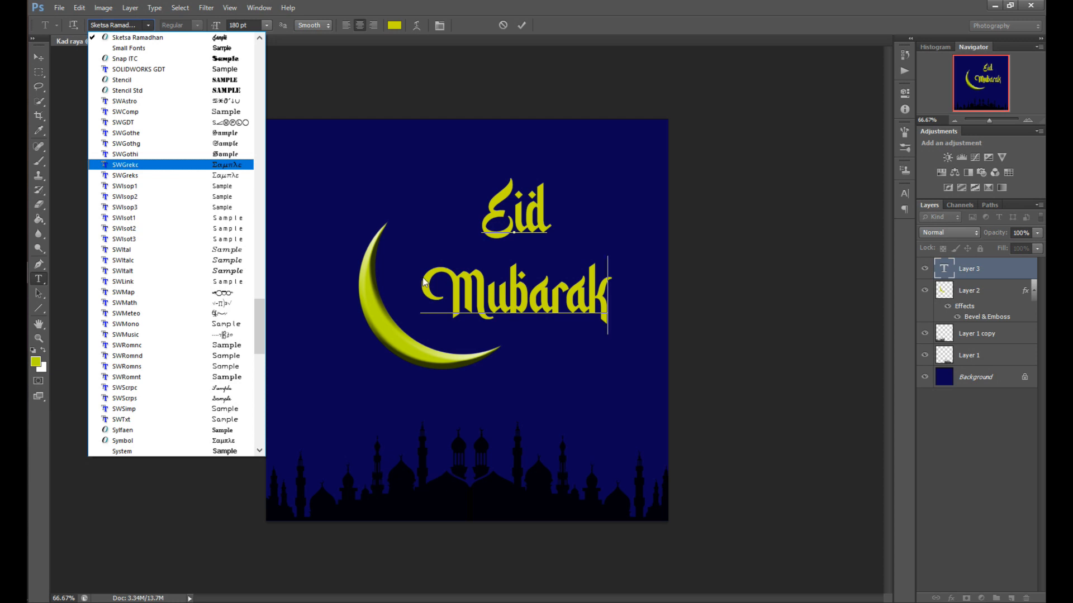
click(458, 296)
click(450, 293)
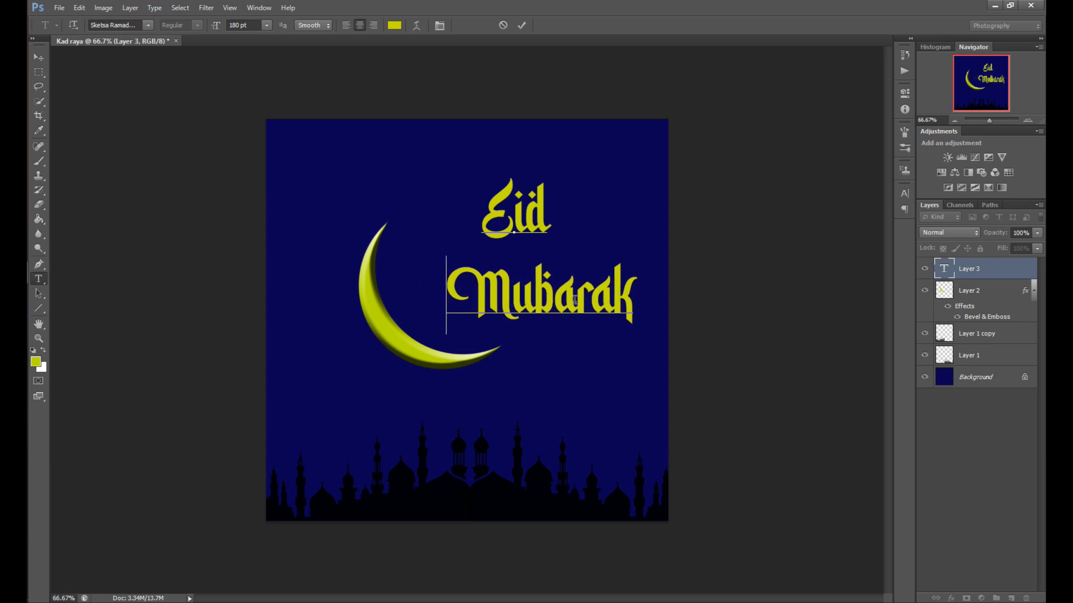
key(ctrl+Return)
key(v)
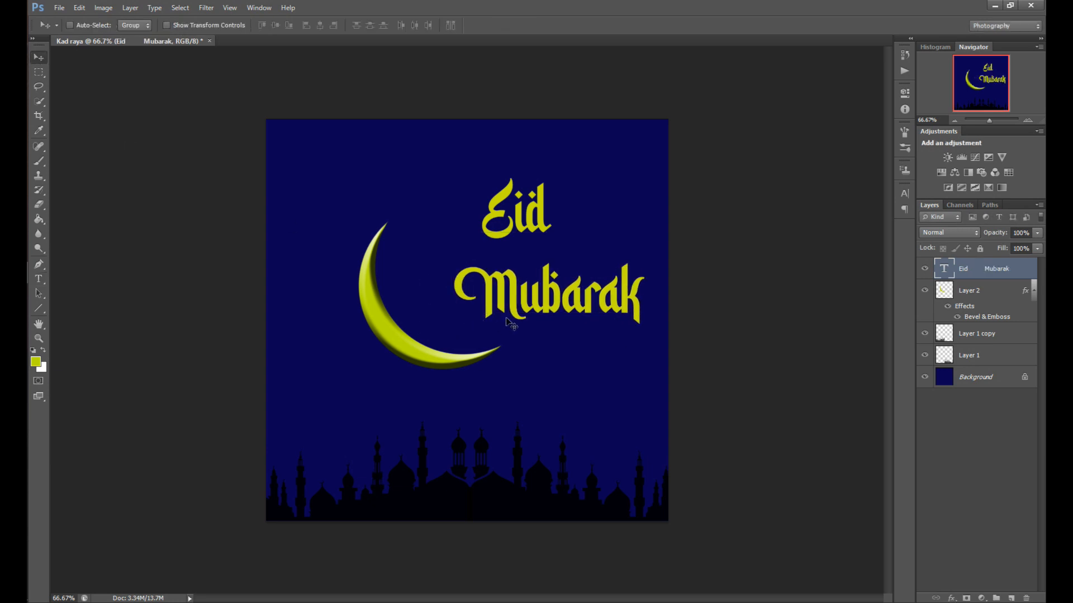
drag(507, 323, 466, 338)
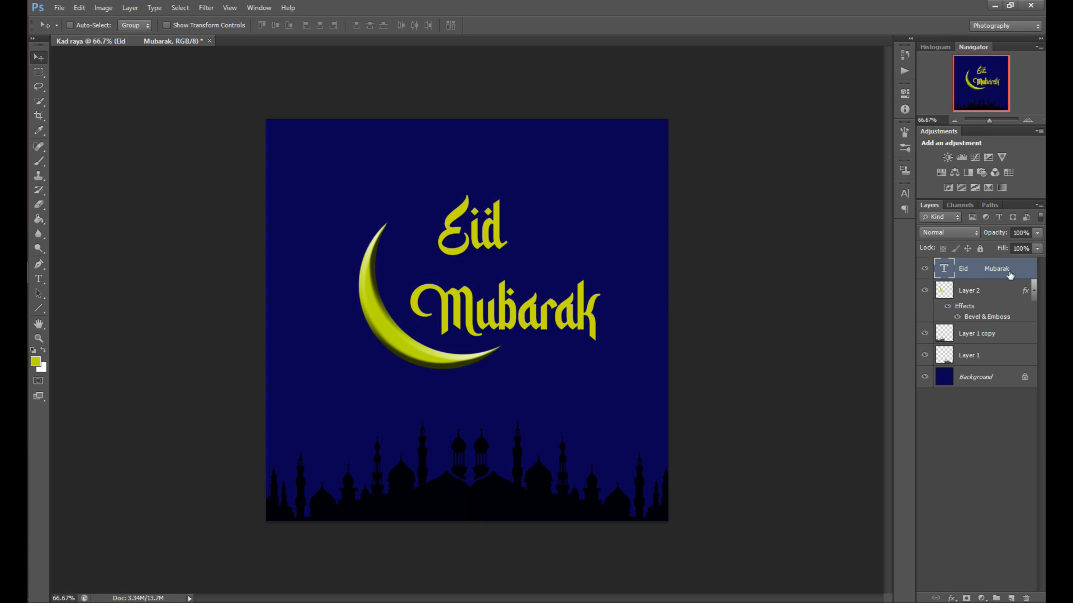
Apply a default Bevel & Emboss style to the Eid Mubarak text layer
double_click(1003, 273)
click(559, 168)
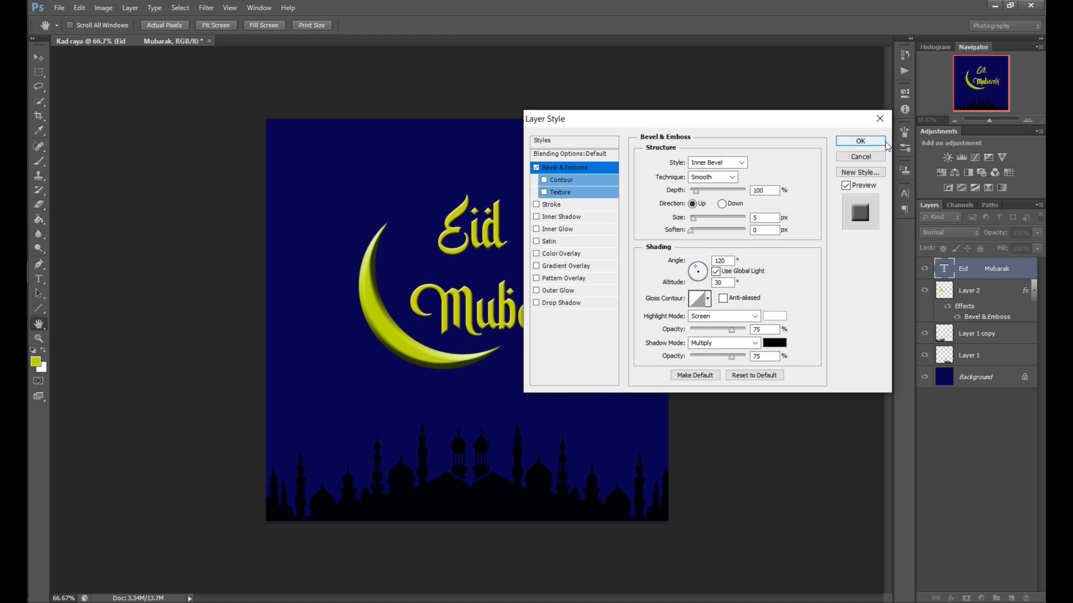
click(861, 141)
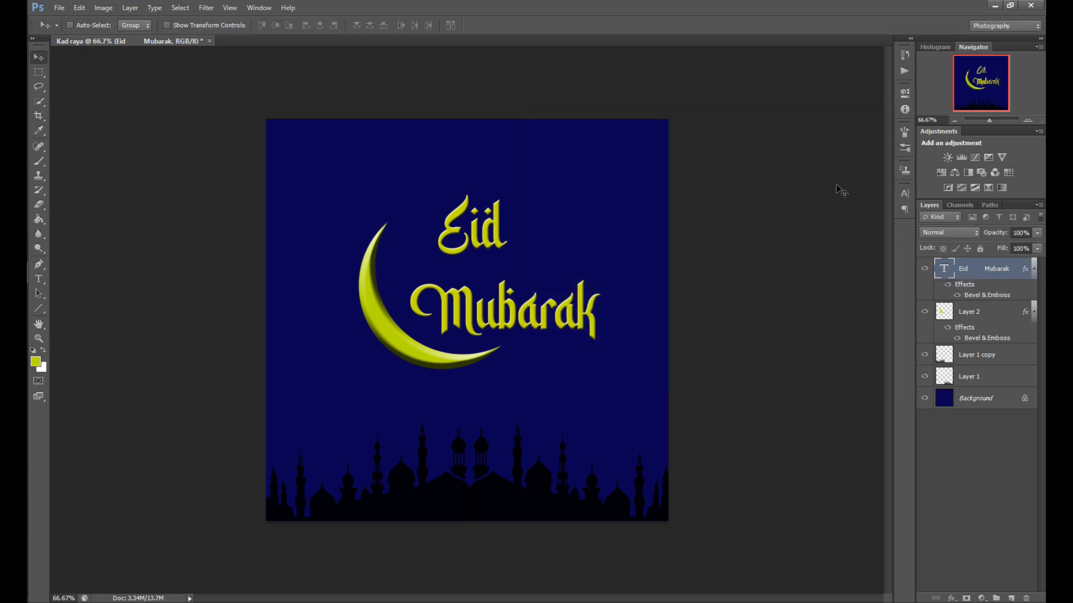
Add a new layer and browse the Brush tool's preset brushes
click(1011, 598)
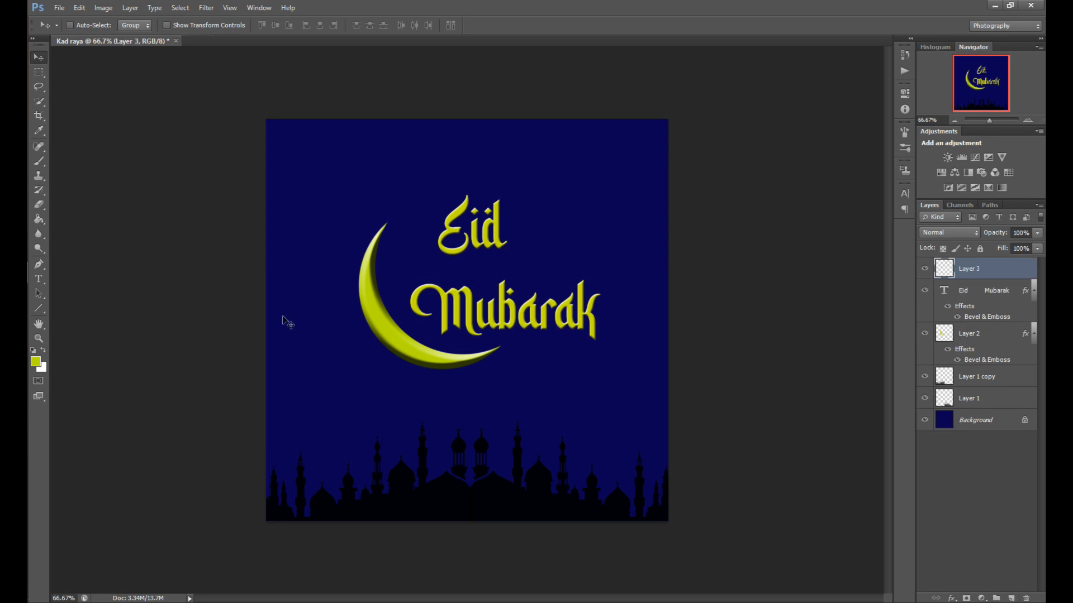
click(39, 161)
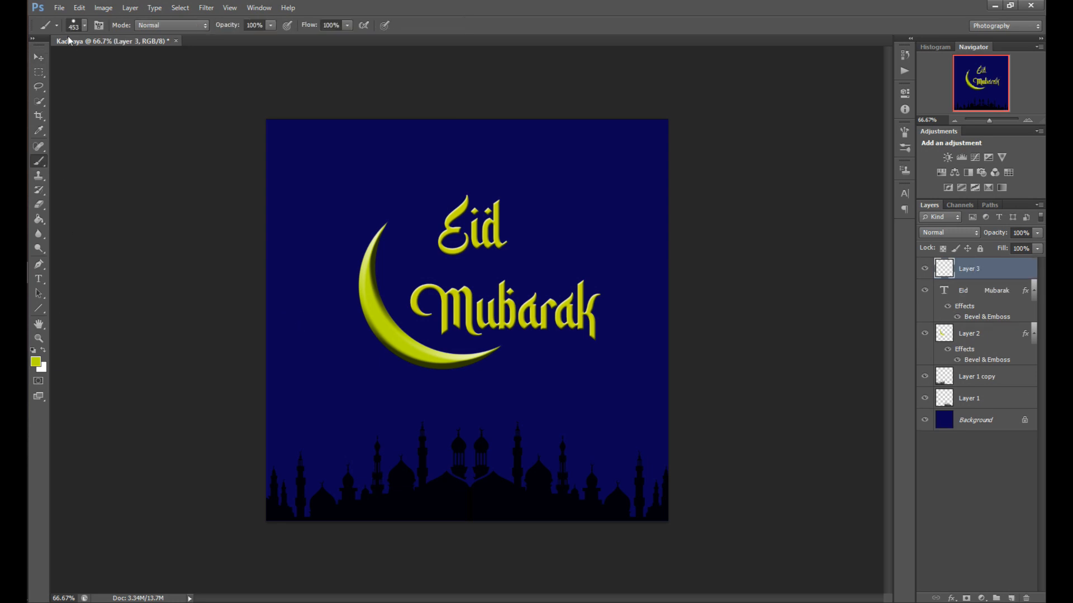
click(84, 26)
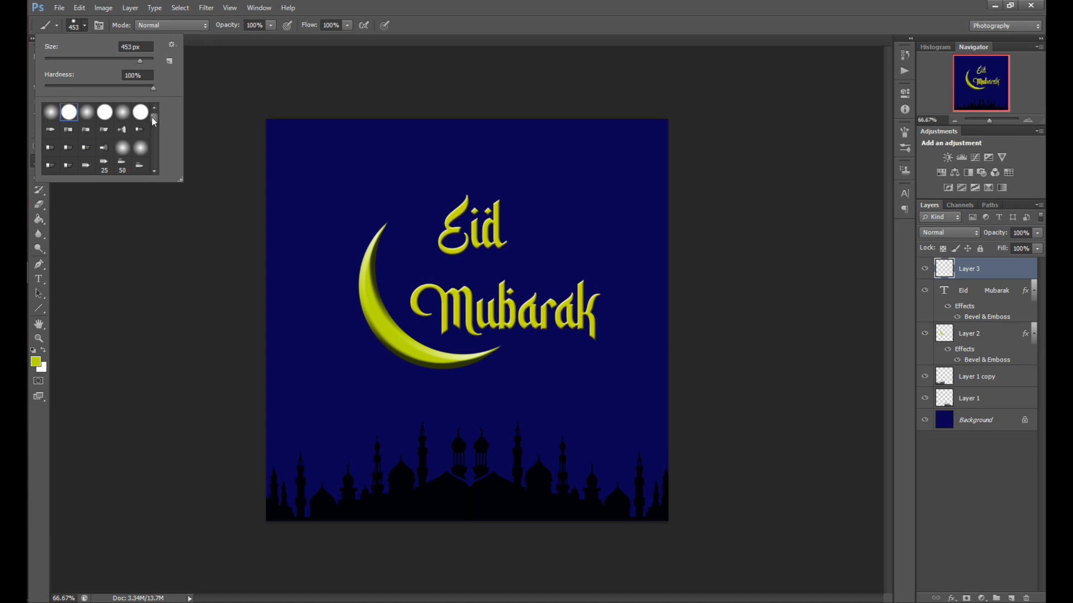
mouse_move(152, 118)
mouse_down()
mouse_move(154, 167)
mouse_move(154, 145)
mouse_up()
scroll(139, 157, down, 5)
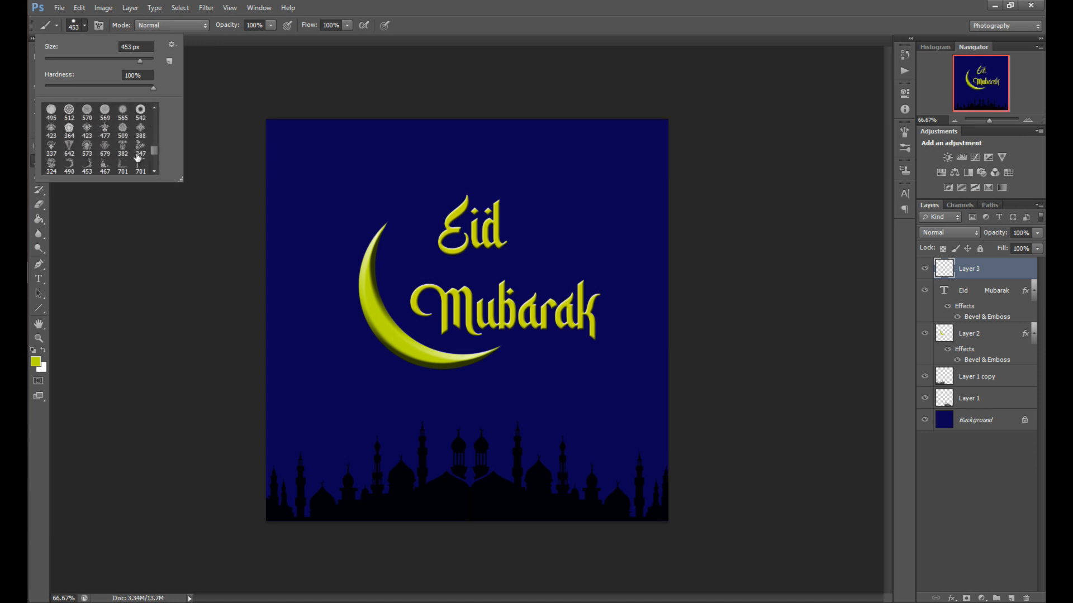
scroll(138, 157, up, 6)
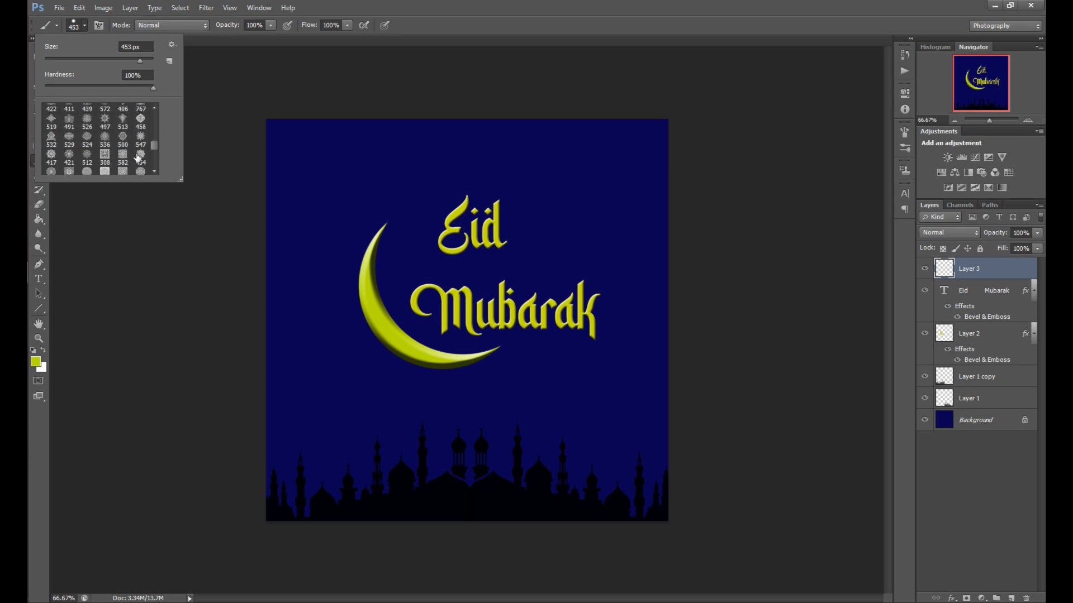
scroll(138, 156, up, 8)
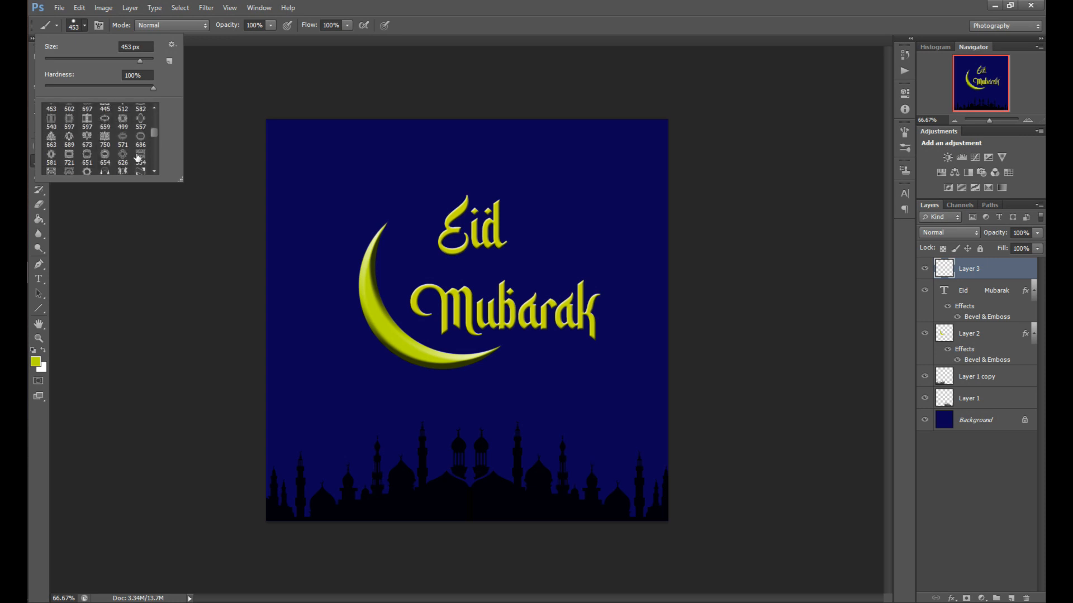
scroll(138, 157, up, 10)
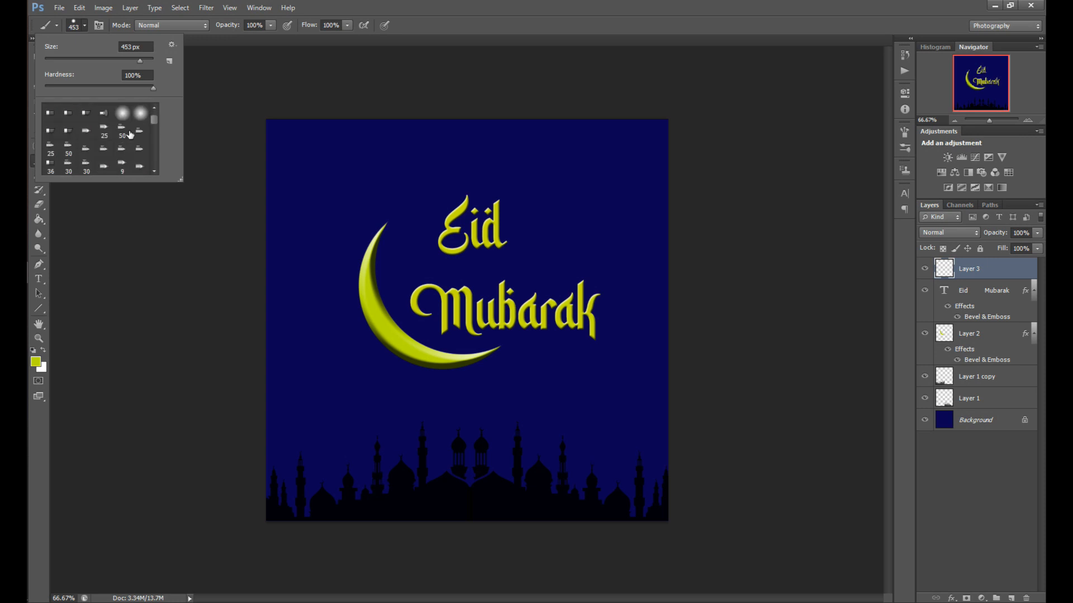
scroll(157, 105, up, 2)
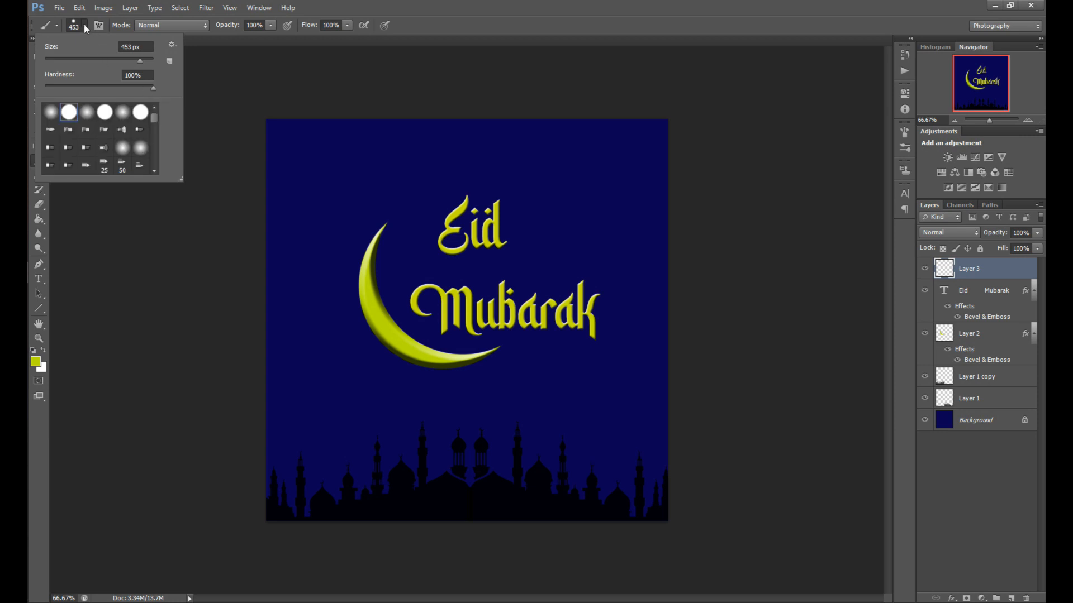
click(84, 26)
Confirm the yellow-green foreground and draw the first line segments of a star in the upper left with the Line tool
click(39, 309)
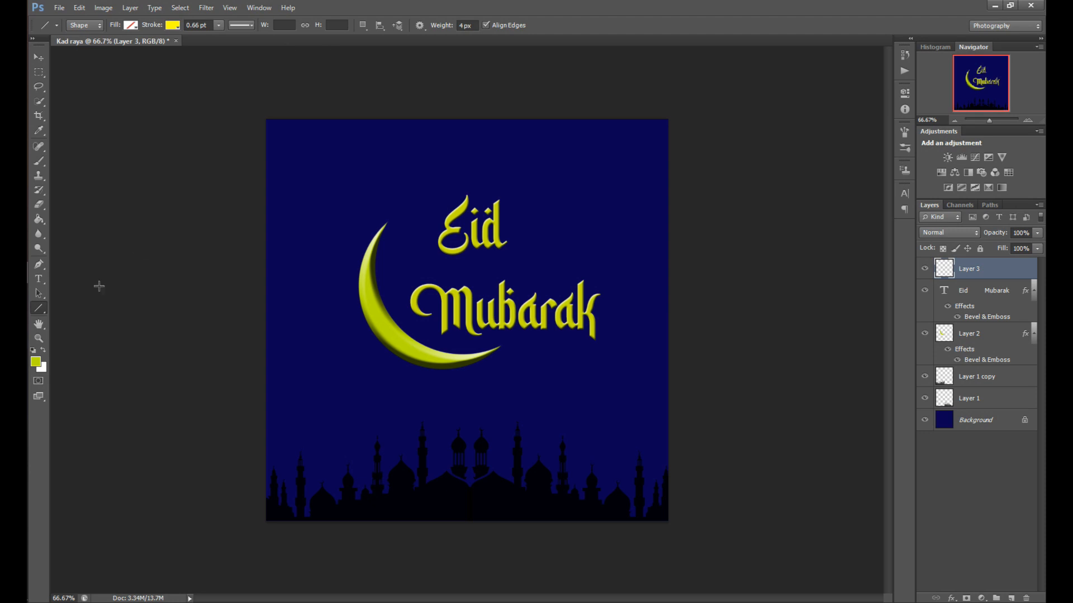
click(37, 363)
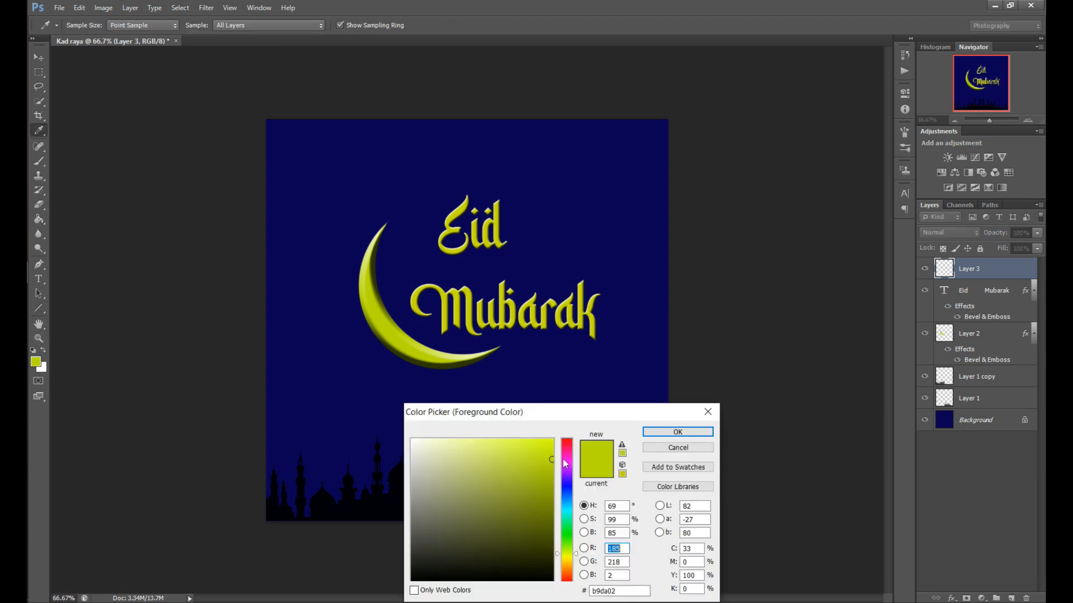
click(678, 432)
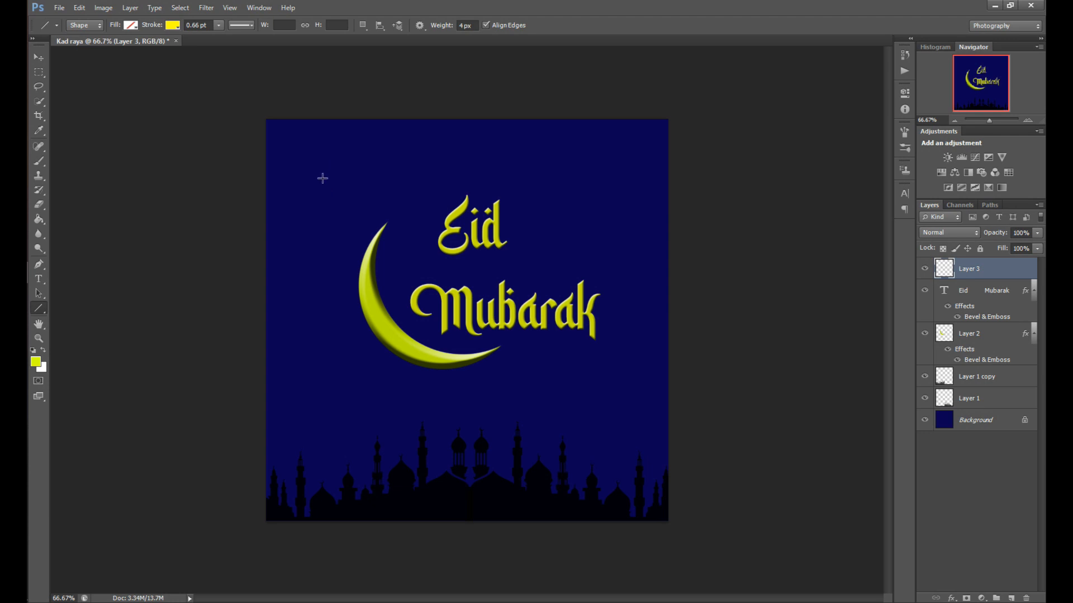
mouse_move(319, 177)
mouse_down()
mouse_move(316, 157)
mouse_move(332, 178)
mouse_move(347, 170)
mouse_move(338, 202)
mouse_up()
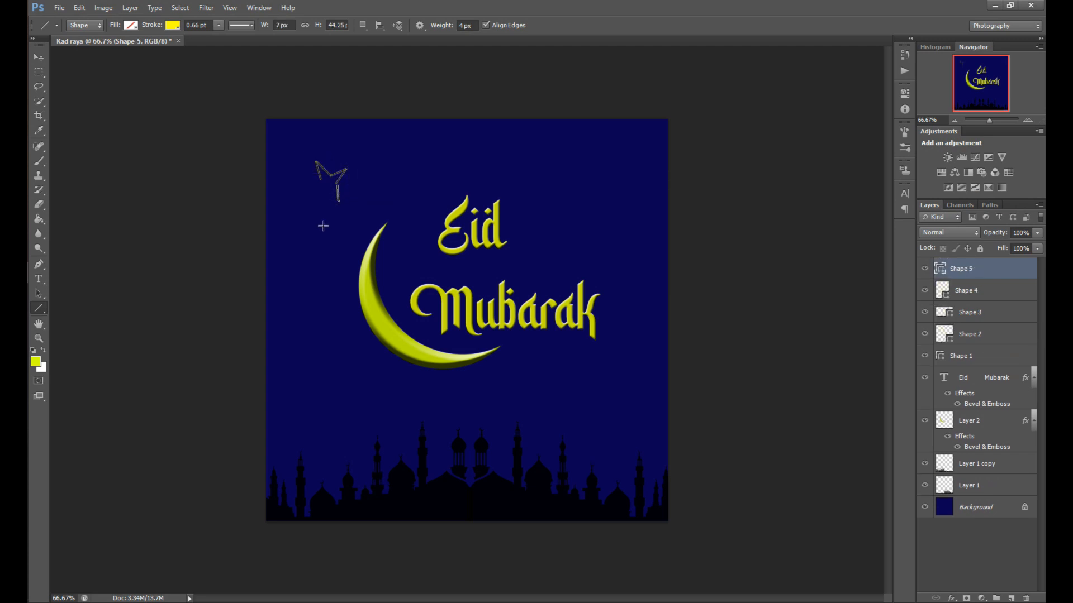
Delete the stray line segment's shape layer and draw more lines to complete a star outline
click(35, 54)
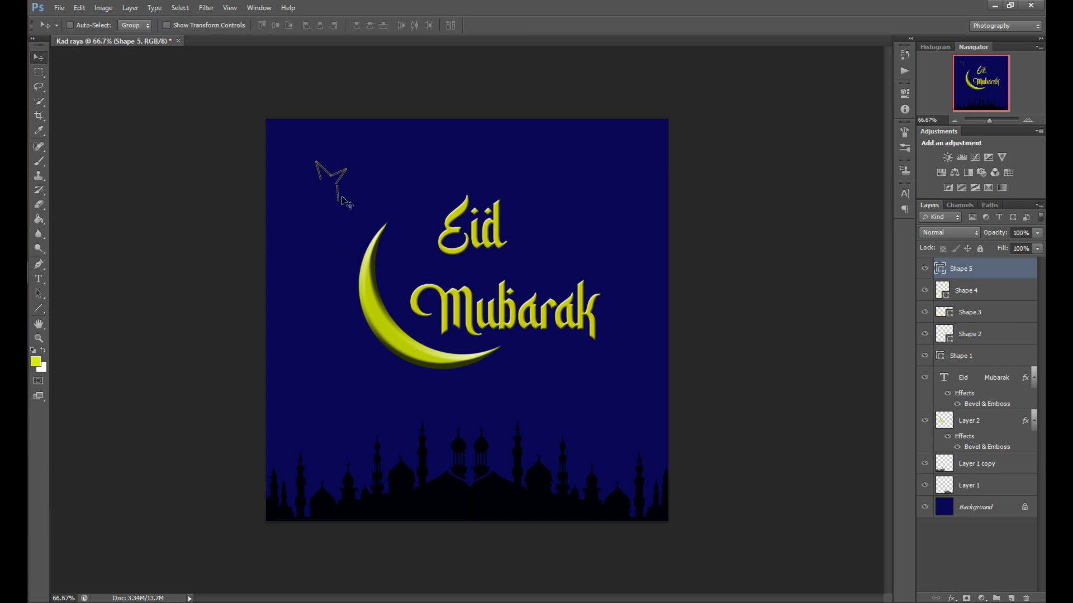
drag(342, 197, 340, 199)
mouse_move(996, 270)
mouse_down()
mouse_move(1005, 594)
mouse_move(1025, 598)
mouse_up()
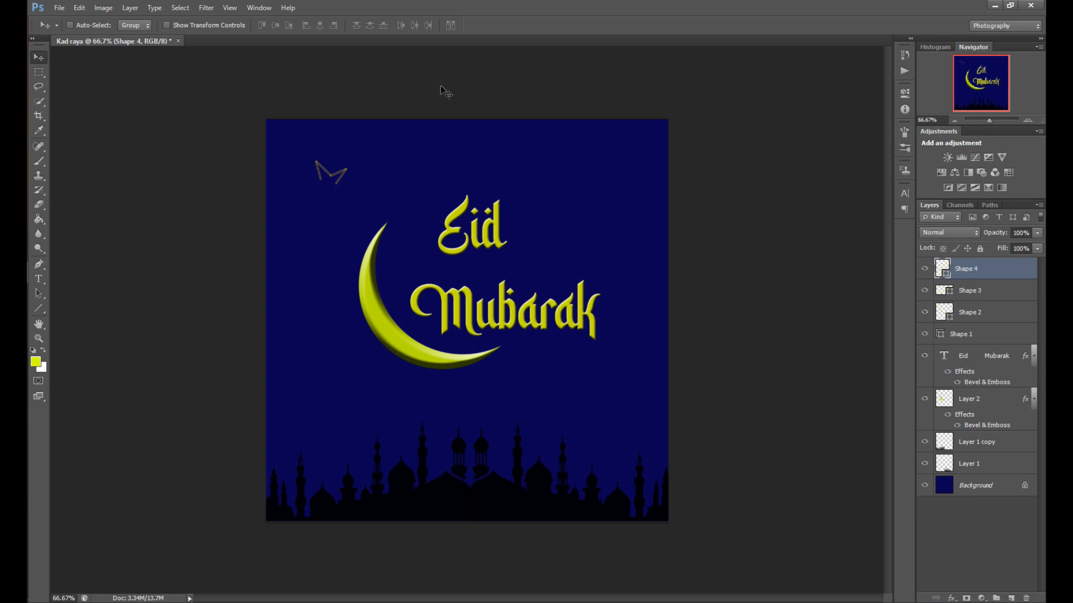
click(39, 308)
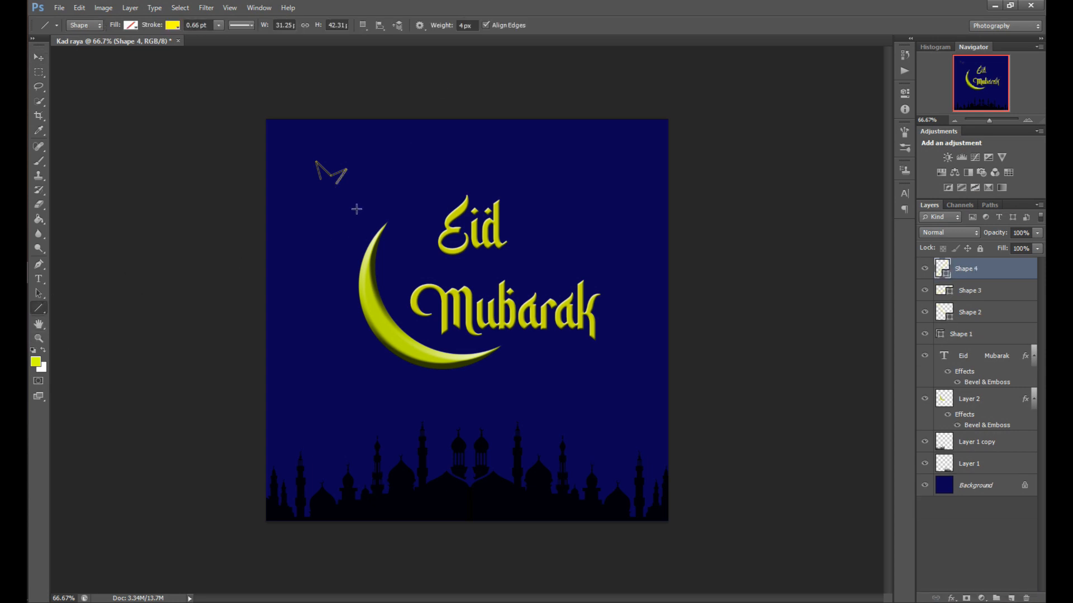
mouse_move(346, 170)
mouse_down()
mouse_move(345, 197)
mouse_move(307, 185)
mouse_move(322, 188)
mouse_move(322, 202)
mouse_move(335, 191)
mouse_up()
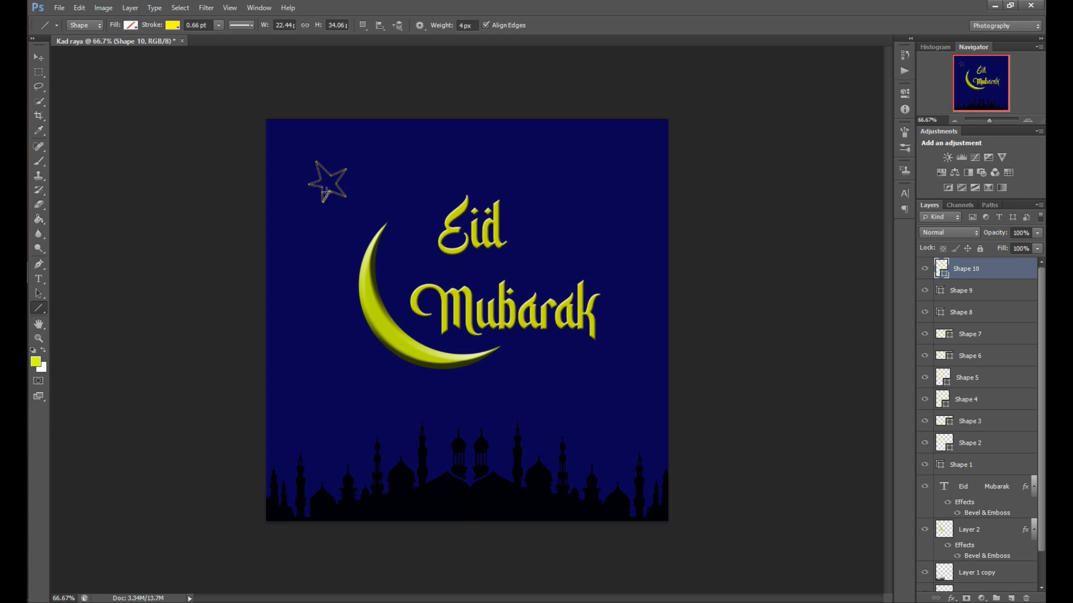
Select all ten star line shape layers and merge them into a single shape layer
shift+click(988, 295)
shift+click(989, 314)
shift+click(1001, 338)
shift+click(1010, 358)
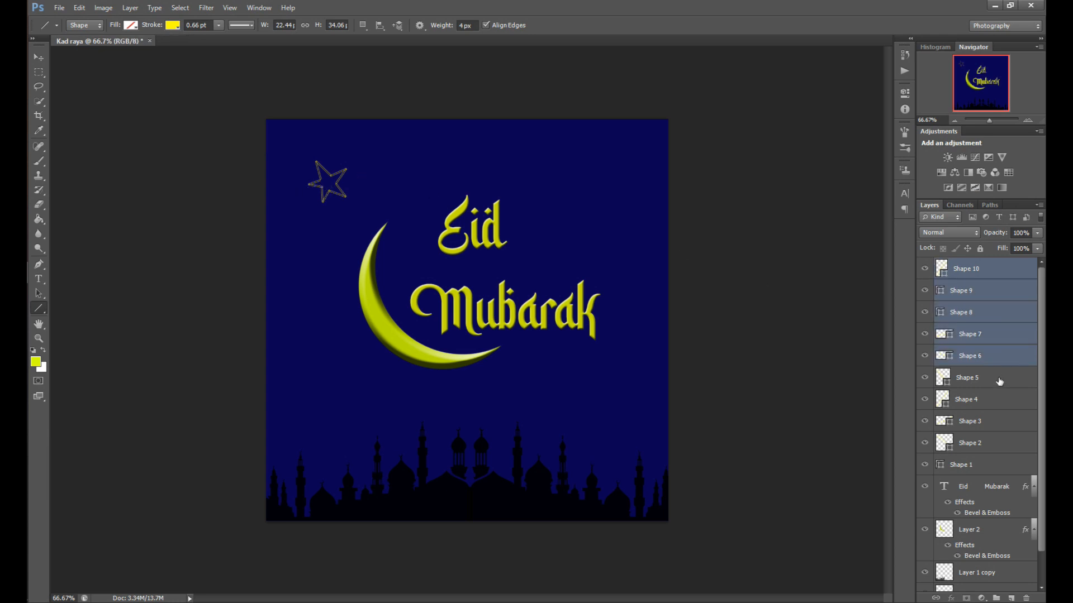
shift+click(1000, 383)
shift+click(996, 407)
shift+click(997, 422)
shift+click(997, 446)
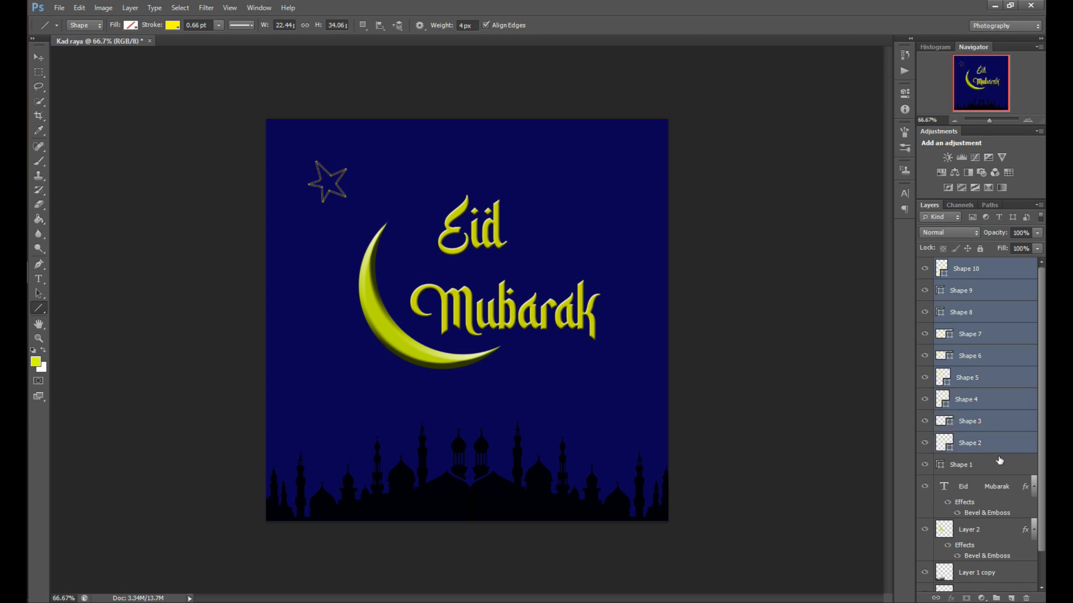
shift+click(999, 463)
right_click(1002, 382)
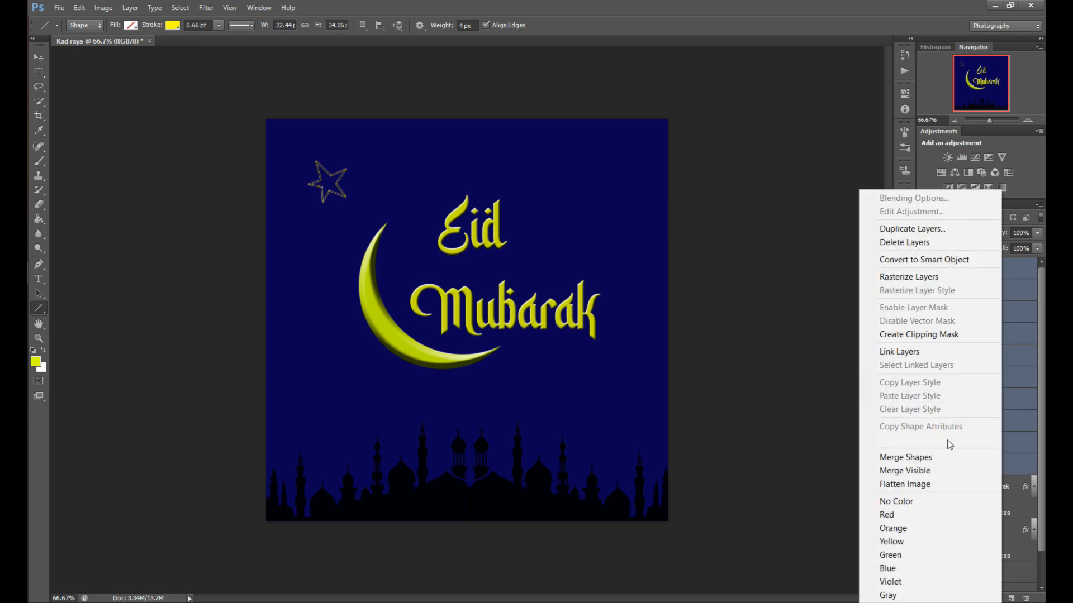
click(933, 457)
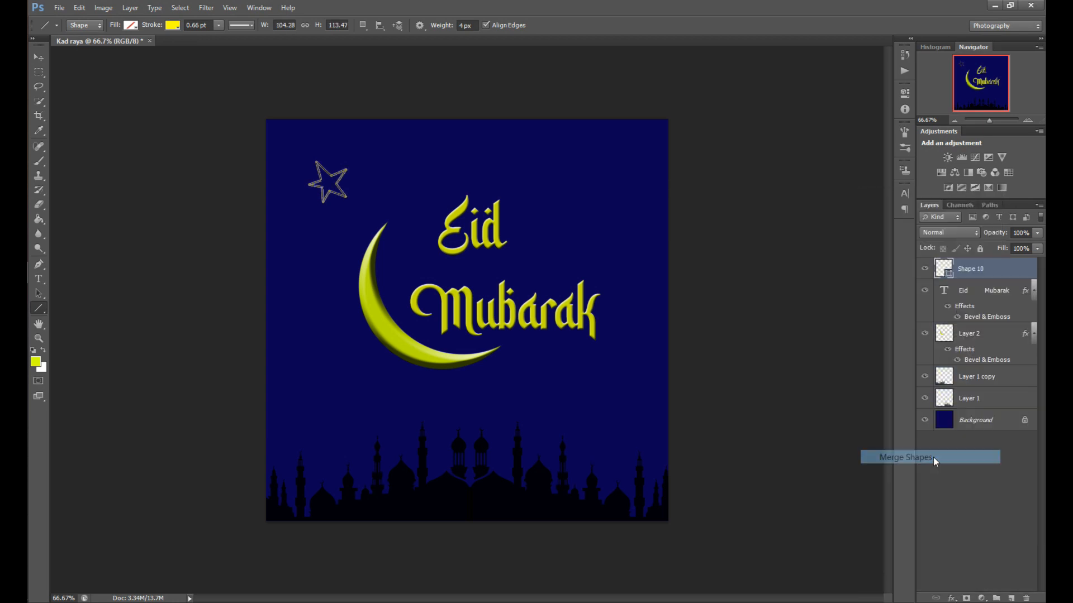
Convert the merged star shape layer to a Smart Object and toggle its visibility off and back on
right_click(999, 274)
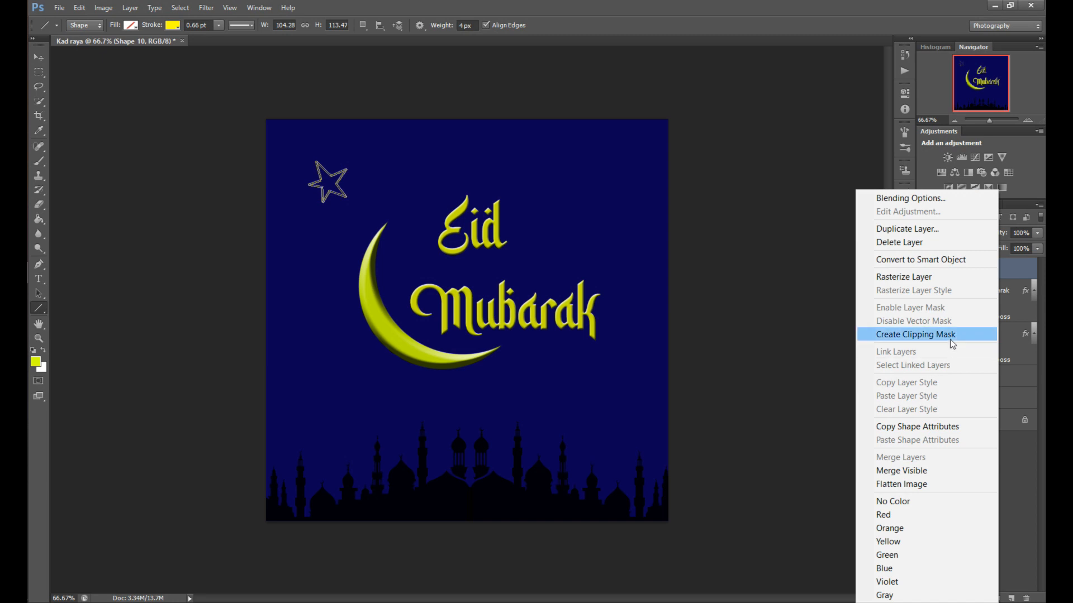
click(925, 260)
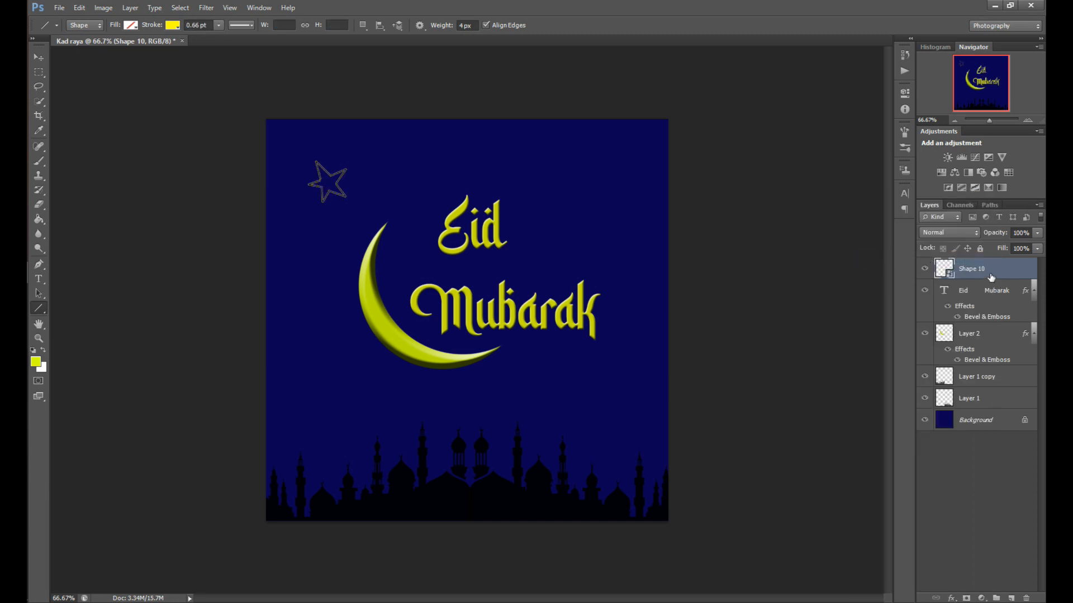
click(925, 272)
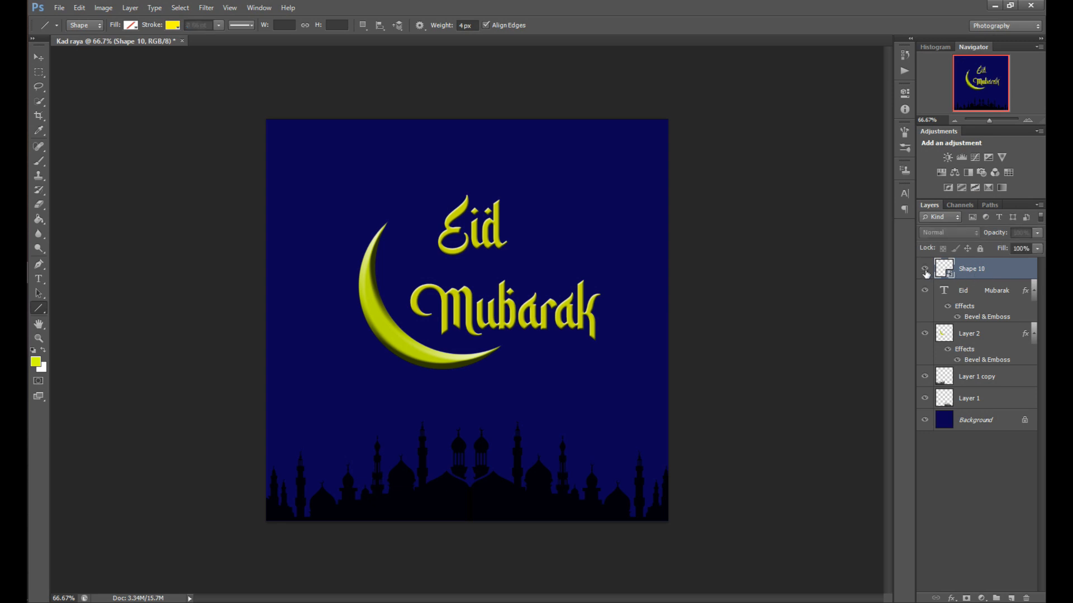
click(925, 273)
click(925, 273)
click(925, 273)
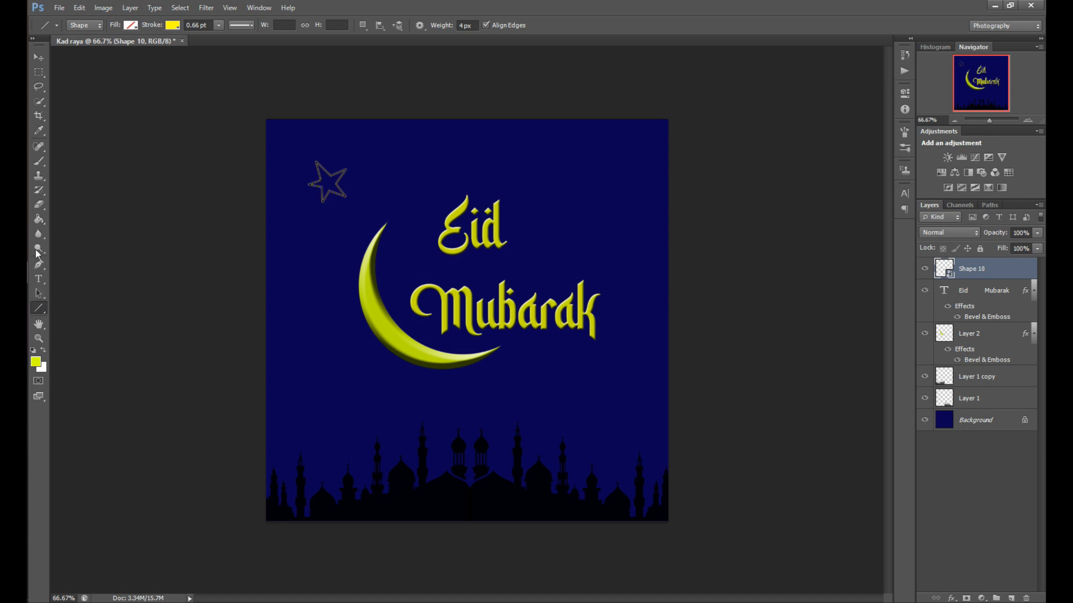
Fill the inside of the star outline with the yellow foreground using the Paint Bucket, rasterizing the smart object
click(39, 218)
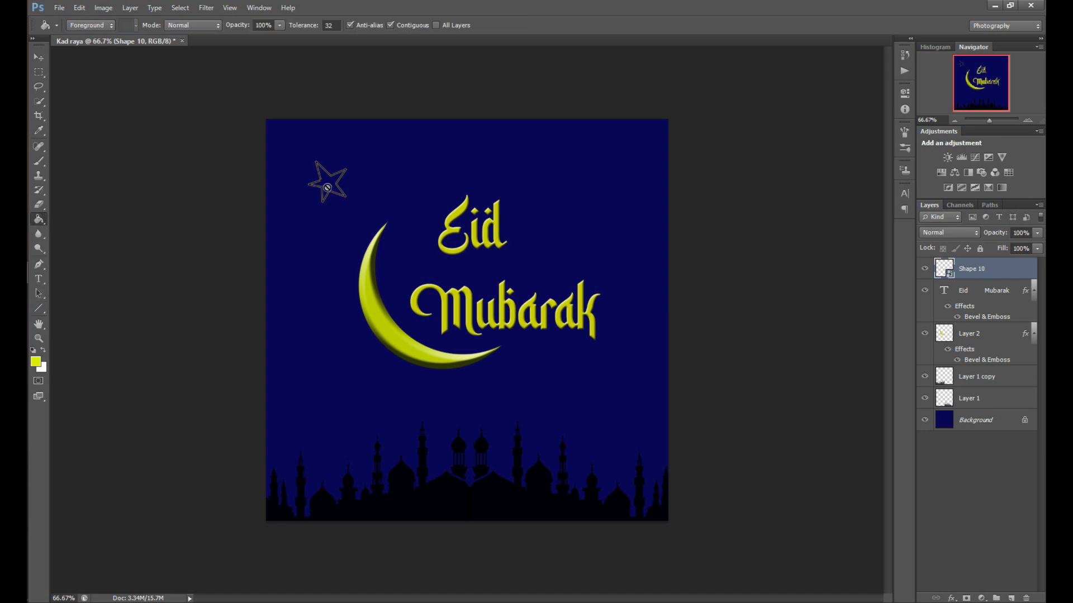
right_click(958, 269)
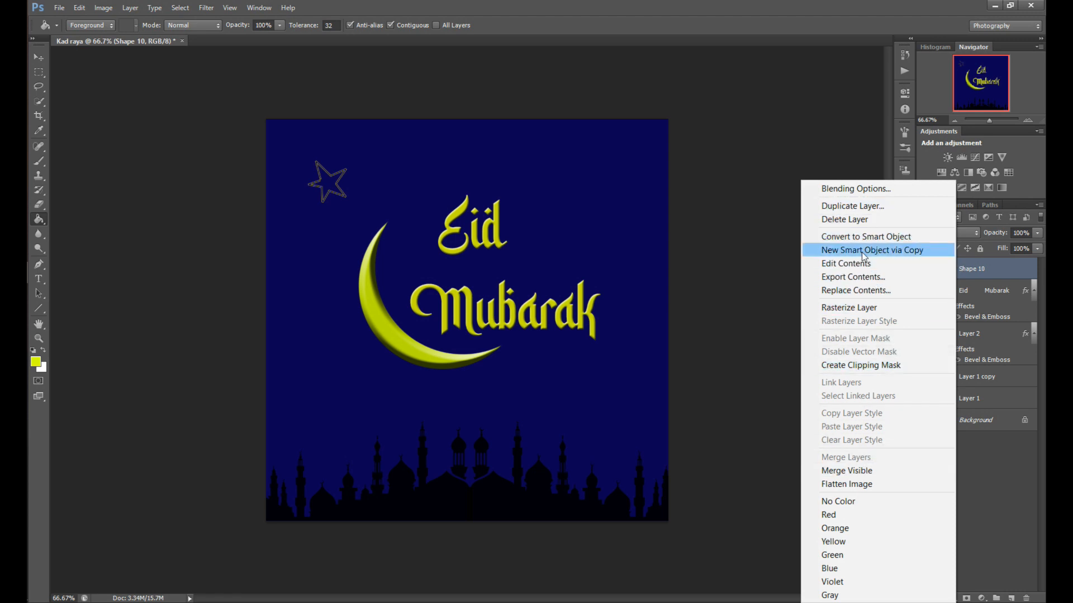
click(329, 184)
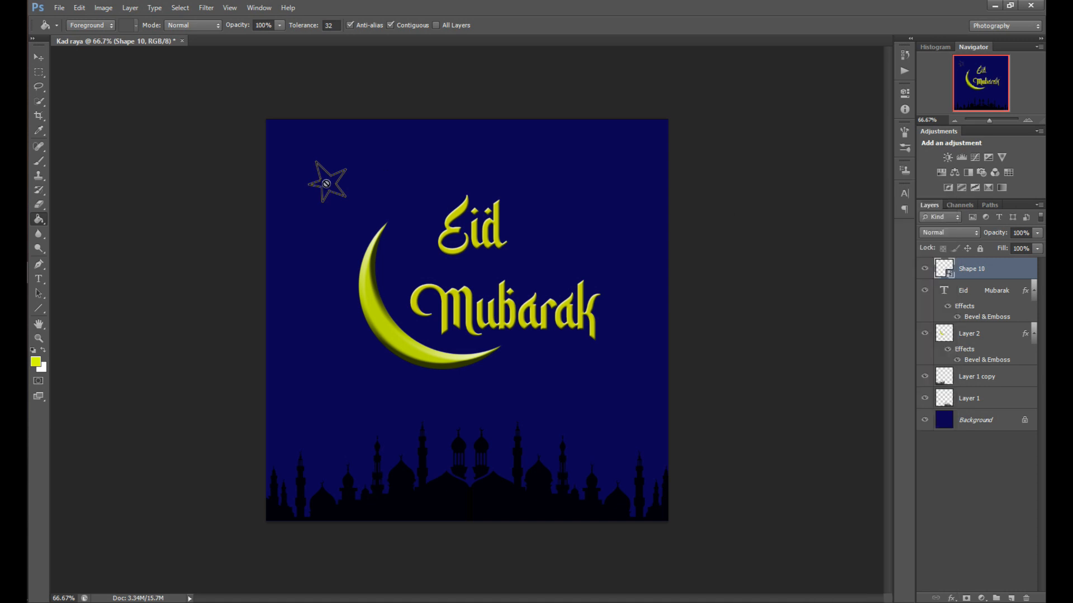
click(327, 184)
click(522, 237)
click(331, 187)
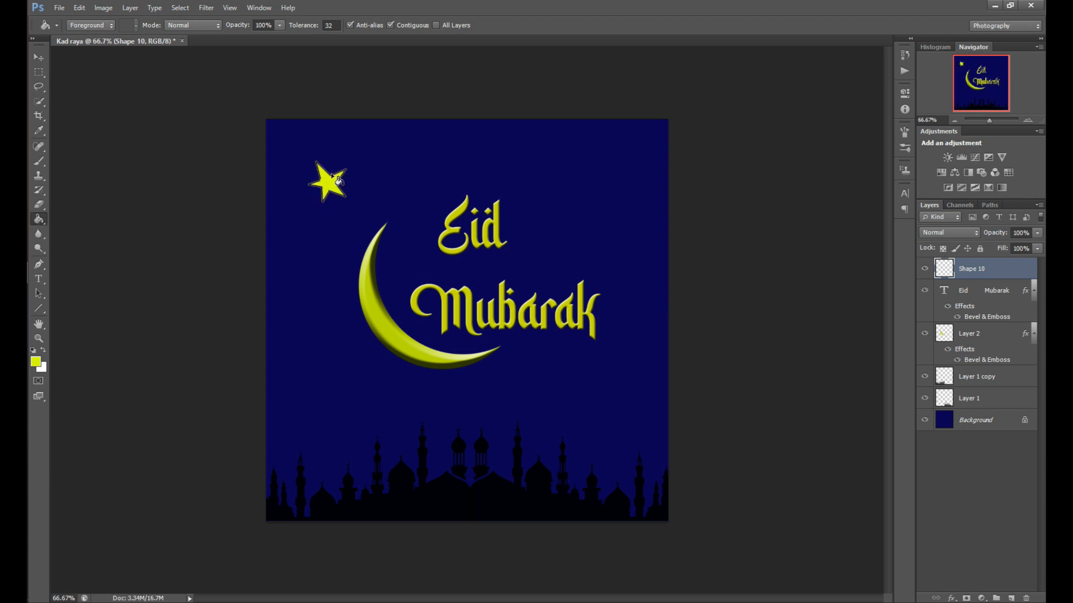
Fill the remaining unfilled gaps along the star's outline with the Paint Bucket
click(1026, 120)
click(1026, 120)
click(1025, 119)
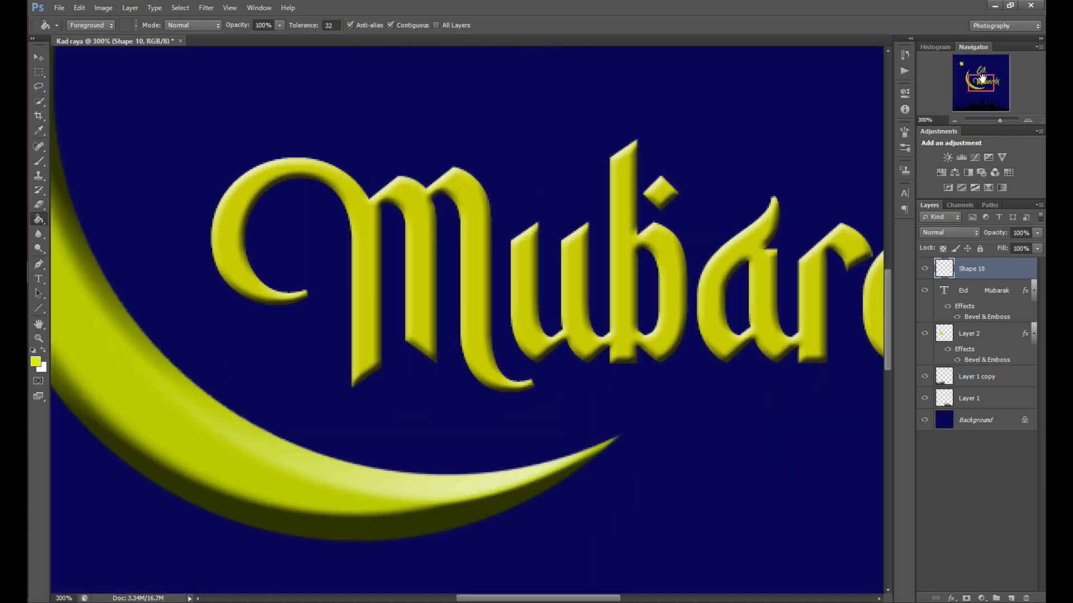
drag(982, 78, 969, 70)
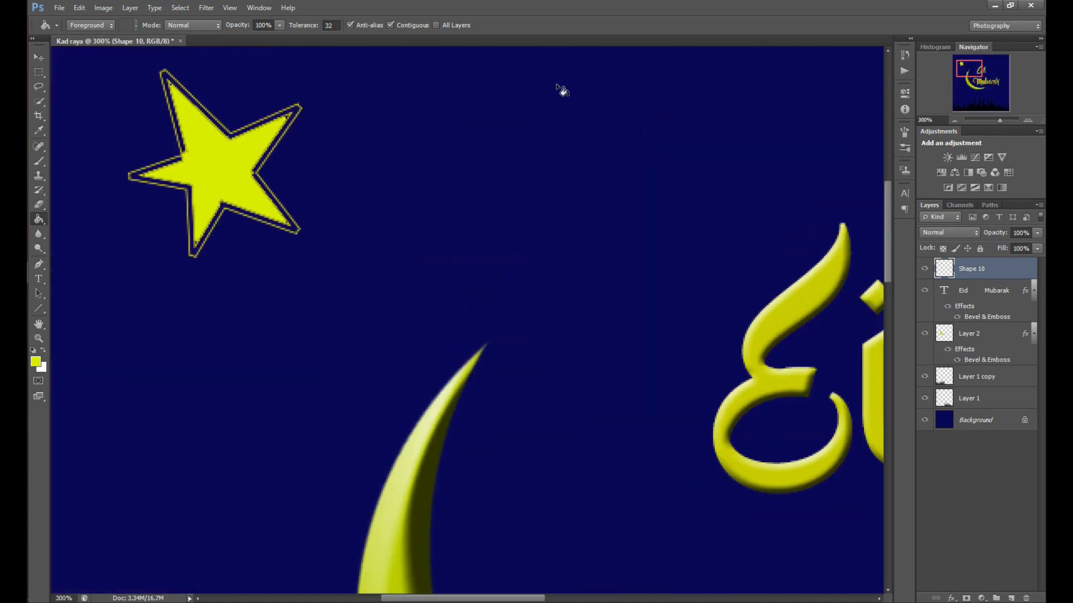
click(230, 137)
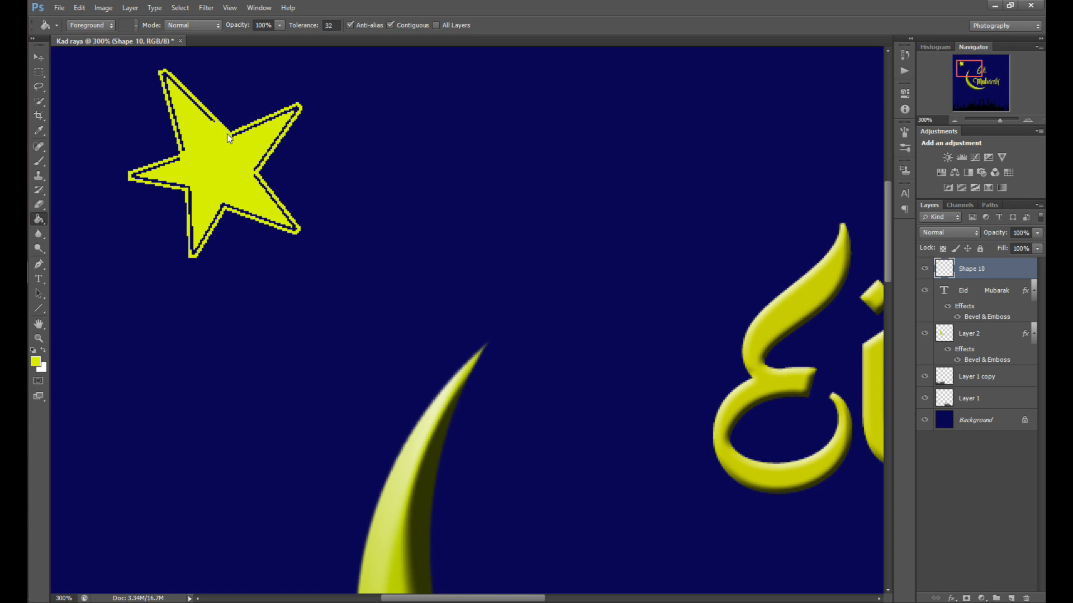
click(211, 119)
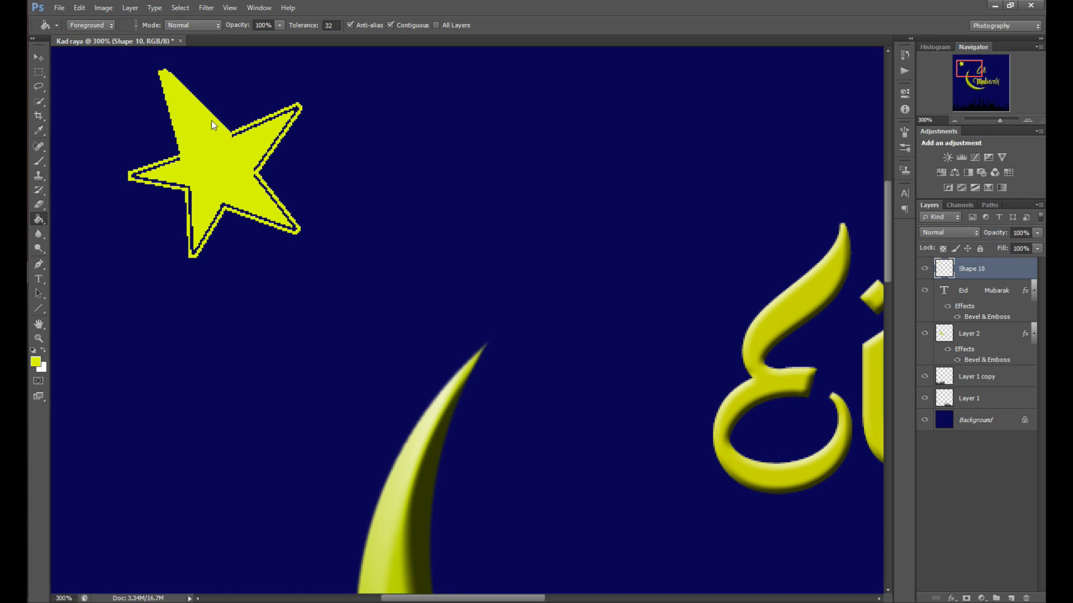
click(164, 173)
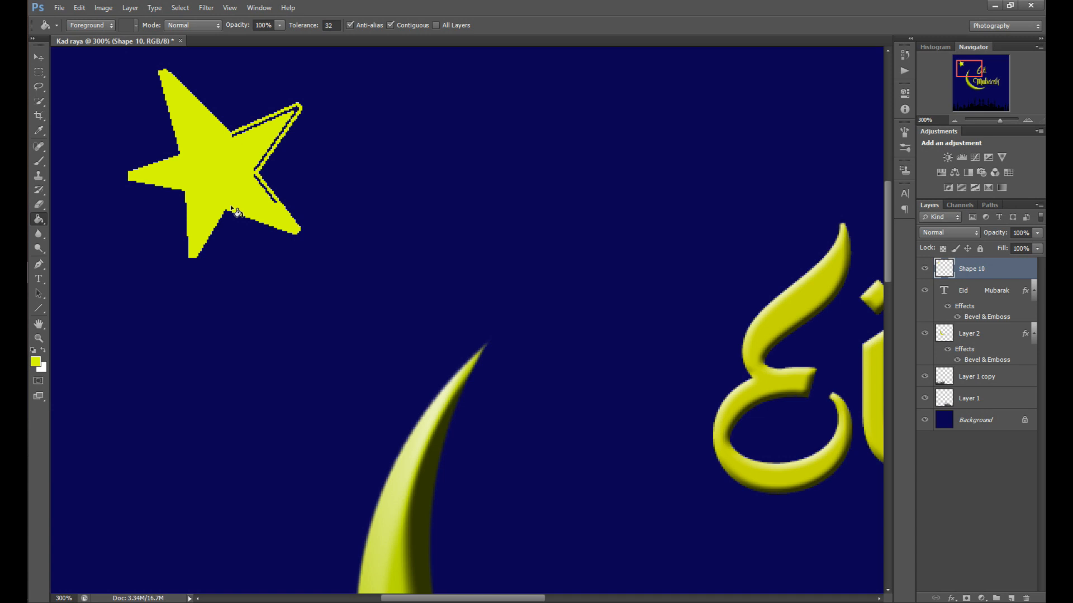
click(268, 157)
click(297, 110)
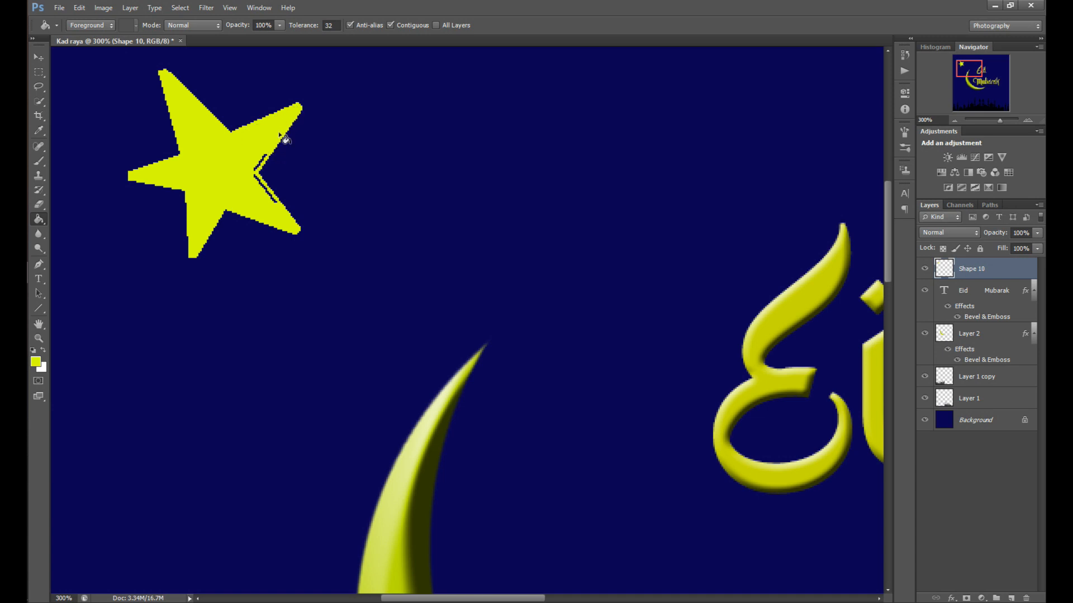
click(269, 195)
click(260, 168)
Scale the star down to about 37.5% with Free Transform and commit it
click(954, 119)
click(954, 120)
click(954, 120)
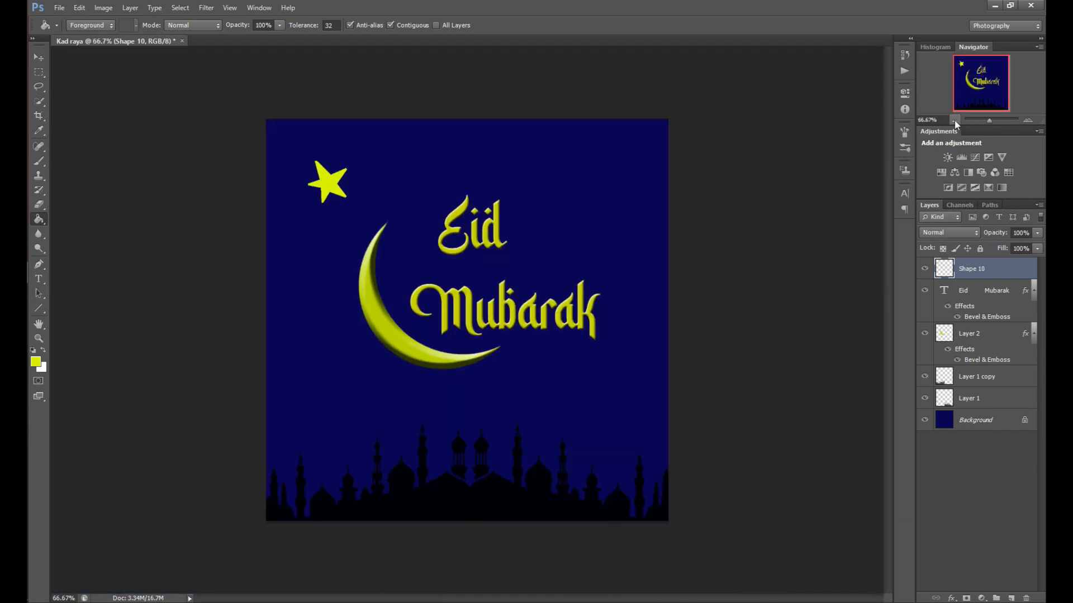
click(36, 73)
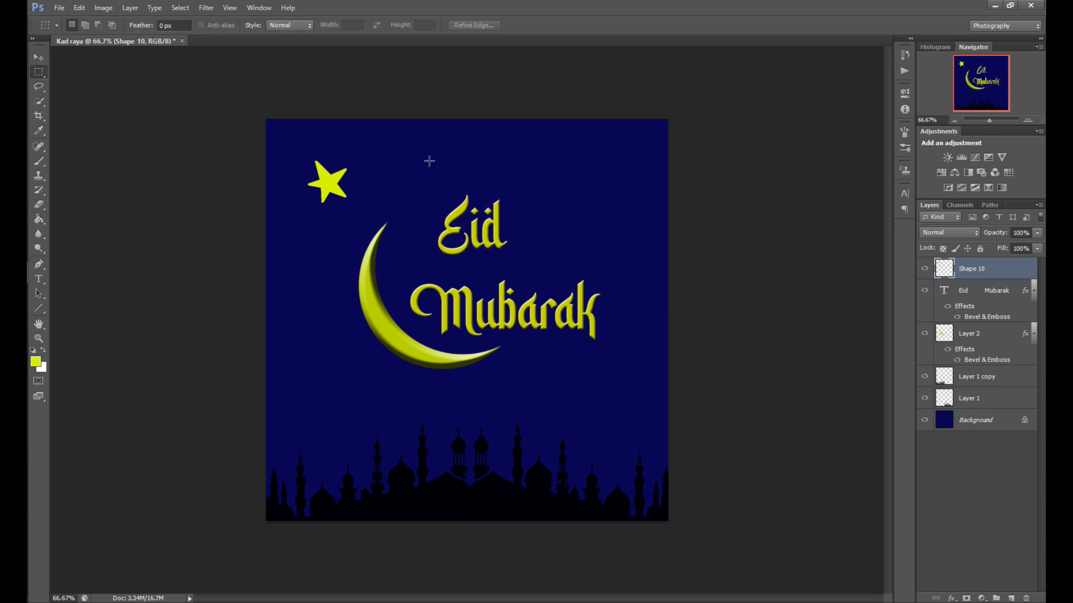
right_click(333, 180)
click(403, 280)
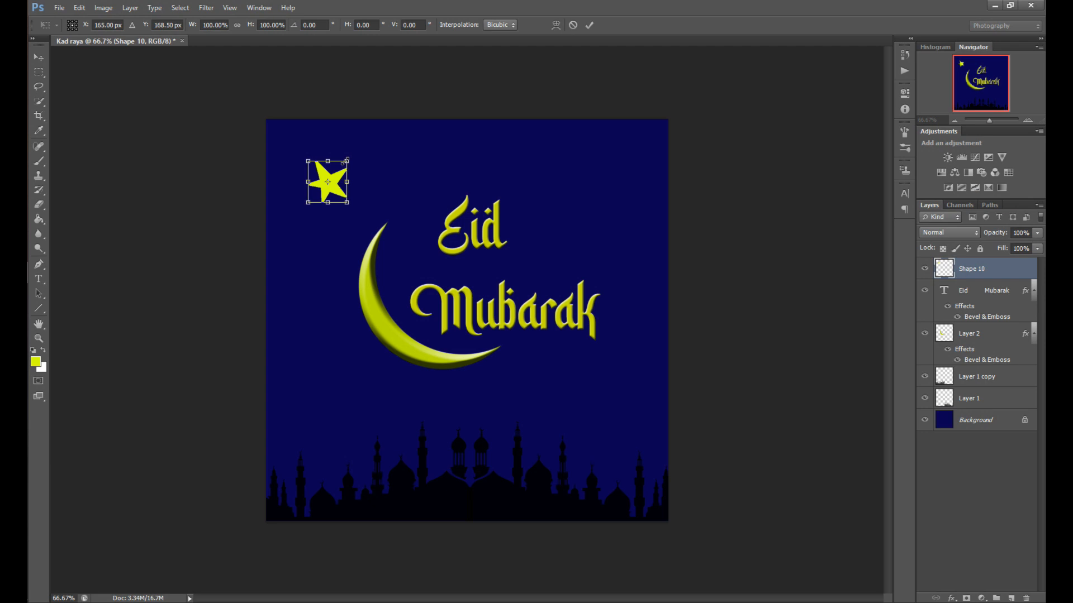
drag(346, 160, 358, 195)
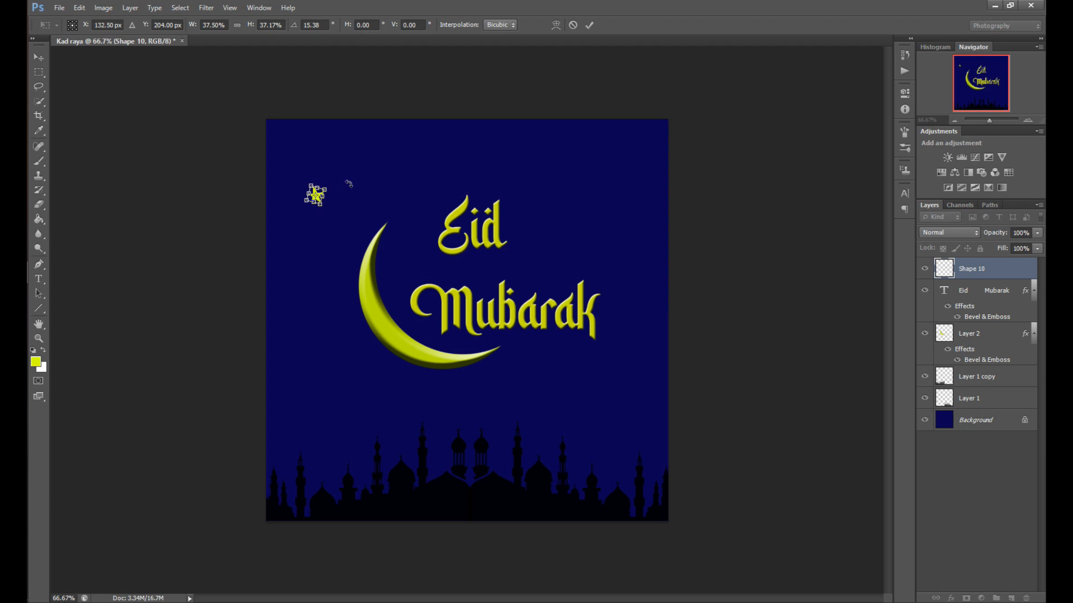
key(Return)
Move the small star slightly upward in the upper left of the card
key(m)
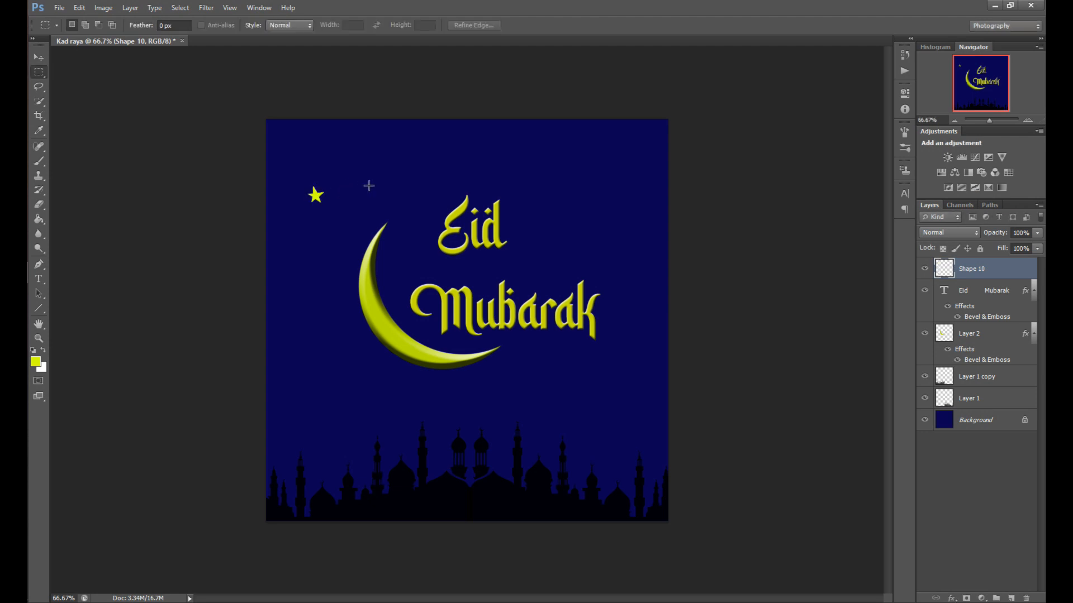
click(38, 57)
drag(323, 200, 323, 174)
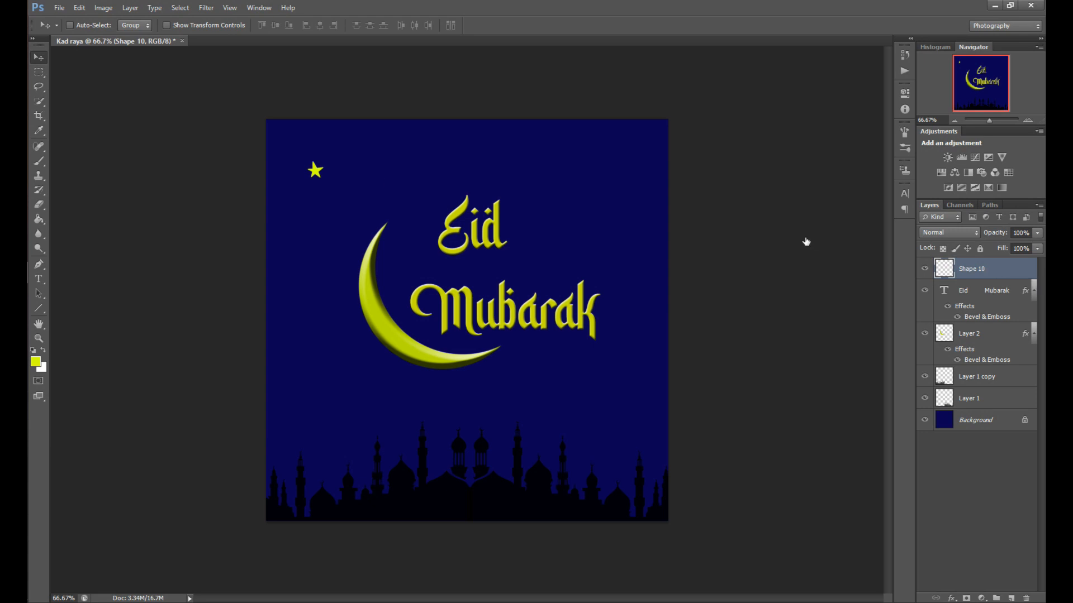
Apply a Bevel & Emboss style to the star layer with a slightly increased depth
click(582, 170)
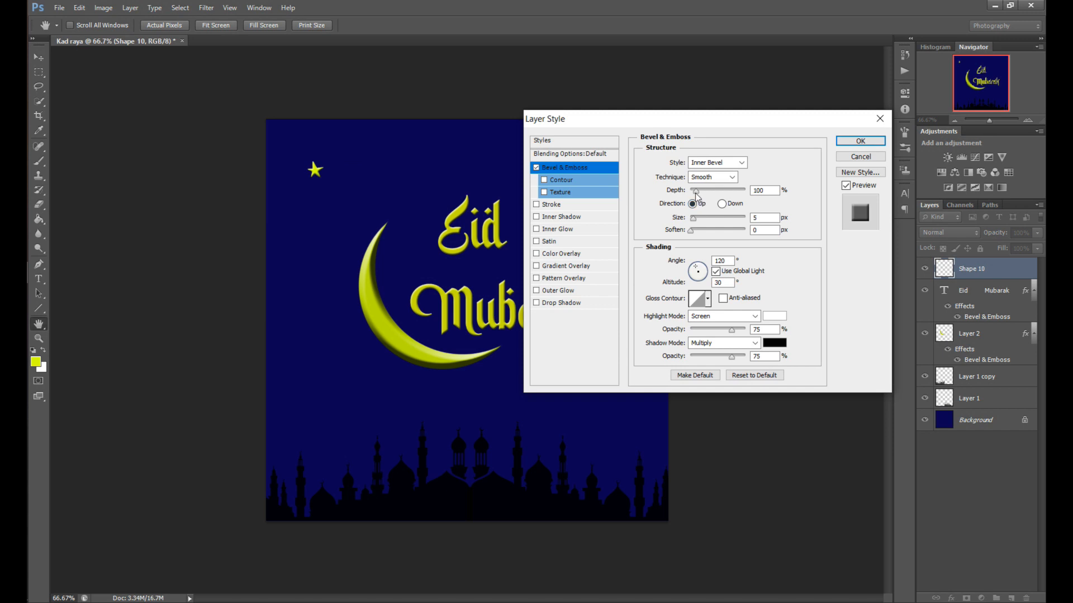
drag(695, 193, 697, 190)
click(859, 142)
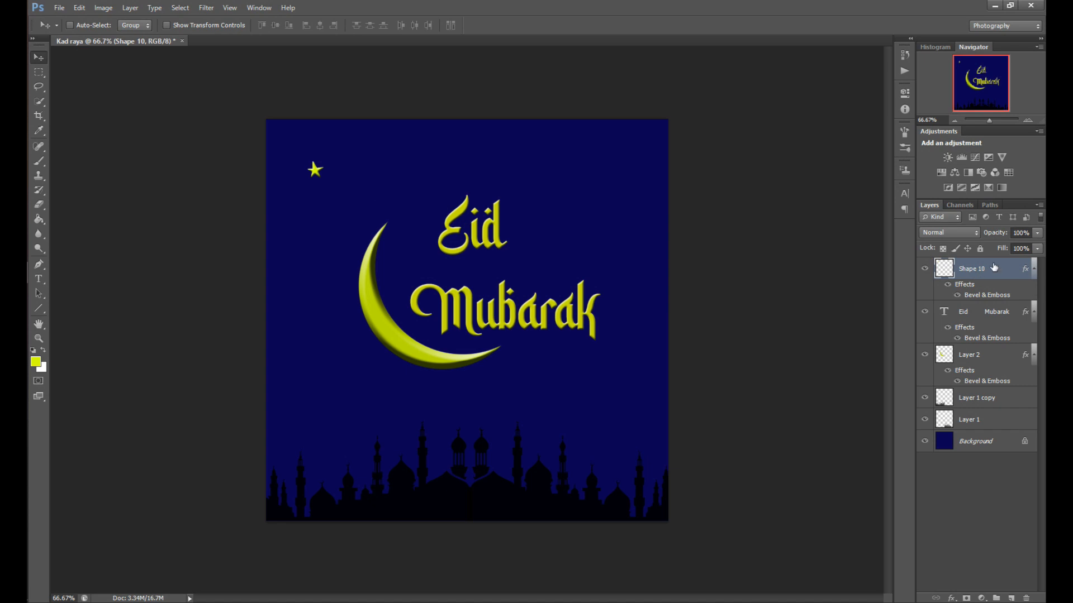
Duplicate the star three times, placing copies right of the text, left below the crescent and beside Eid
drag(998, 270, 1011, 598)
drag(350, 183, 641, 269)
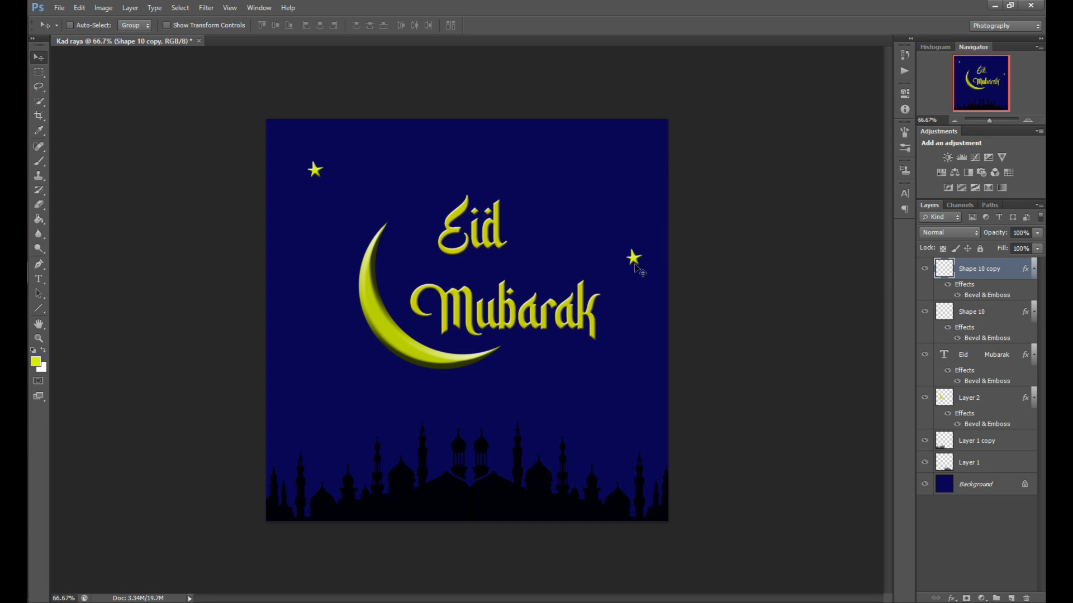
drag(1010, 273, 1011, 597)
drag(581, 326, 260, 394)
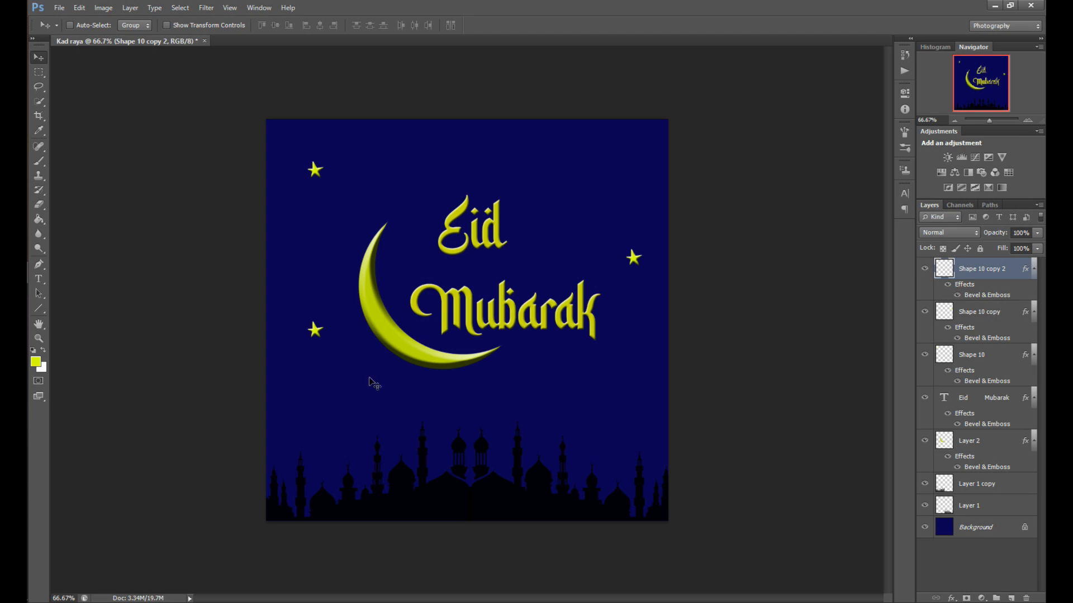
drag(1001, 269, 1012, 598)
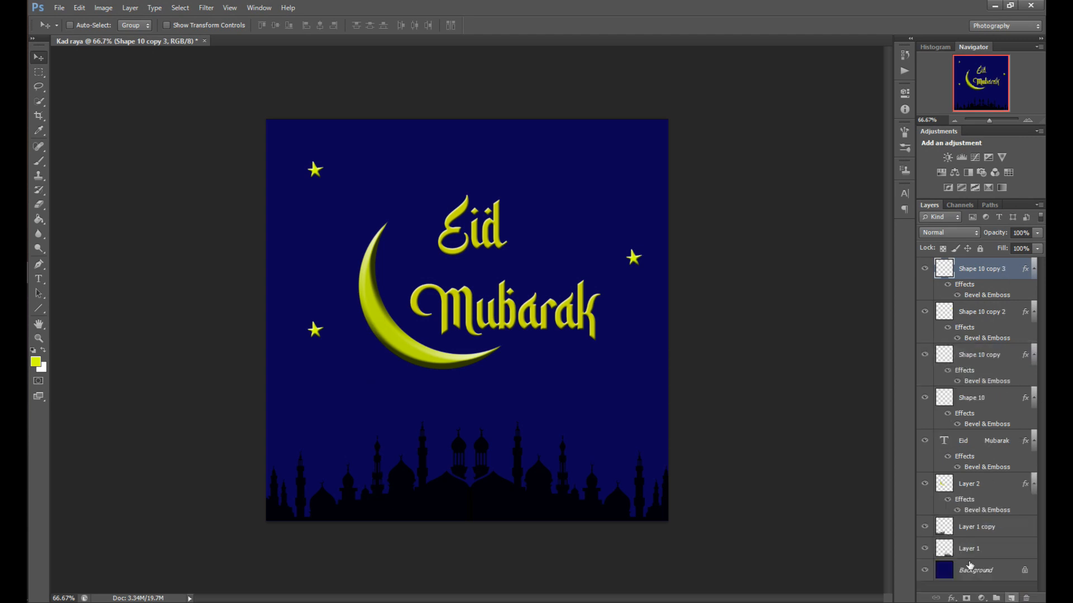
drag(534, 344, 692, 208)
drag(521, 233, 591, 270)
Duplicate the star three more times, placing copies in the upper right, upper middle and lower right
drag(996, 274, 1009, 592)
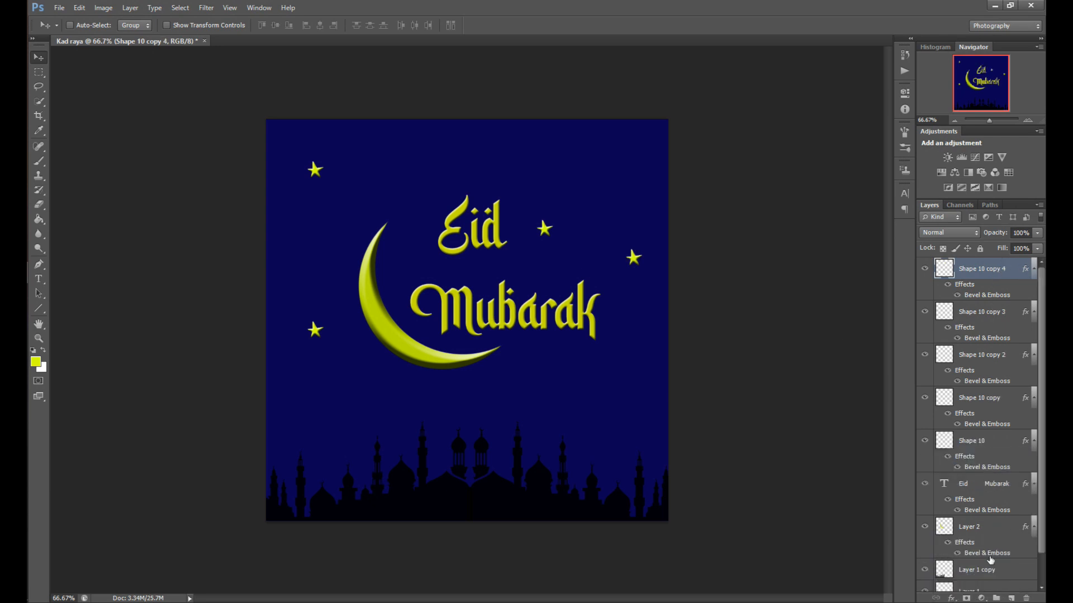
drag(597, 294, 634, 226)
drag(1009, 270, 1010, 597)
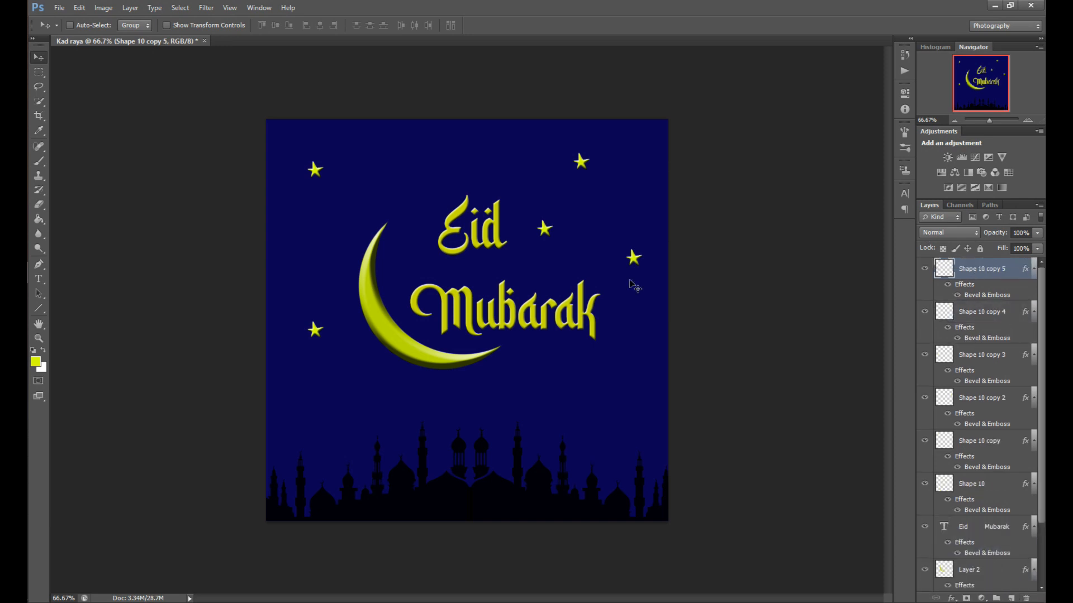
drag(507, 233, 426, 205)
drag(945, 294, 1012, 596)
drag(460, 229, 669, 412)
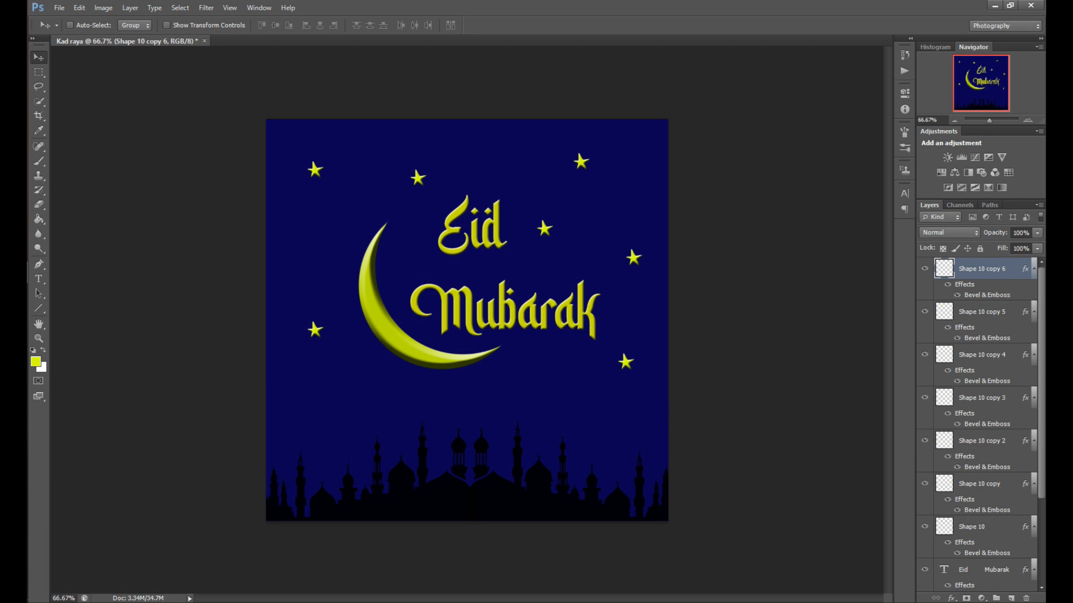
Add a new layer and pick a 70 px star-shaped brush from the brush presets
click(1012, 598)
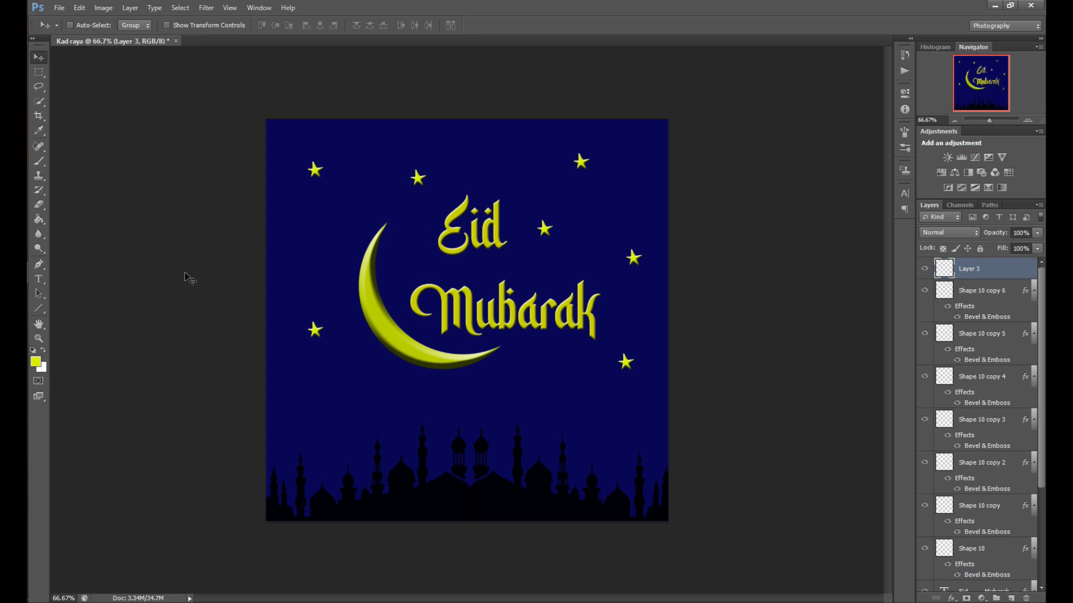
click(46, 162)
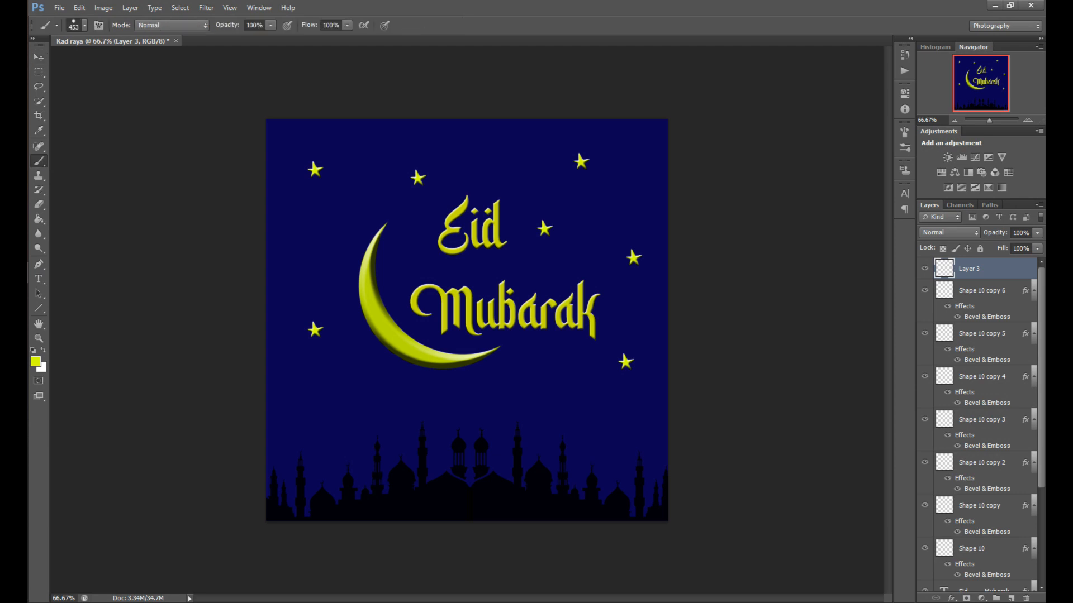
click(85, 25)
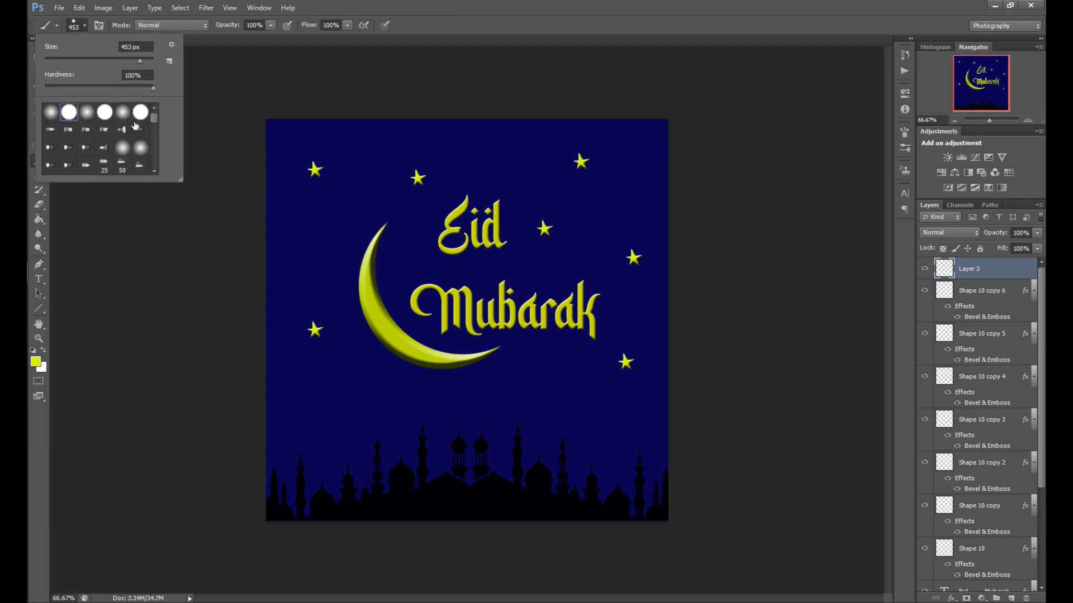
scroll(135, 127, down, 2)
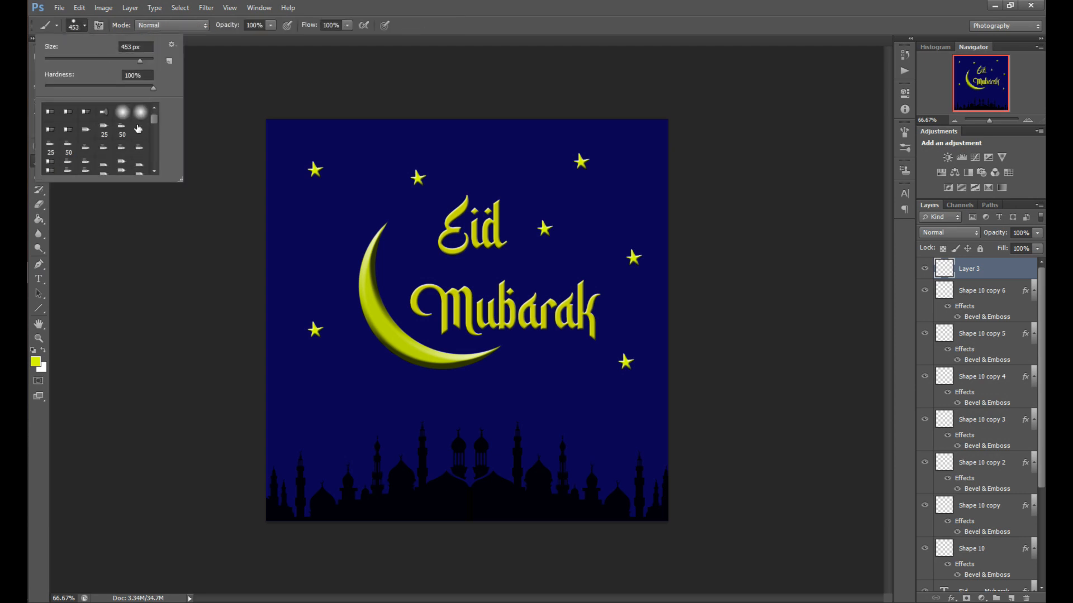
scroll(138, 129, down, 5)
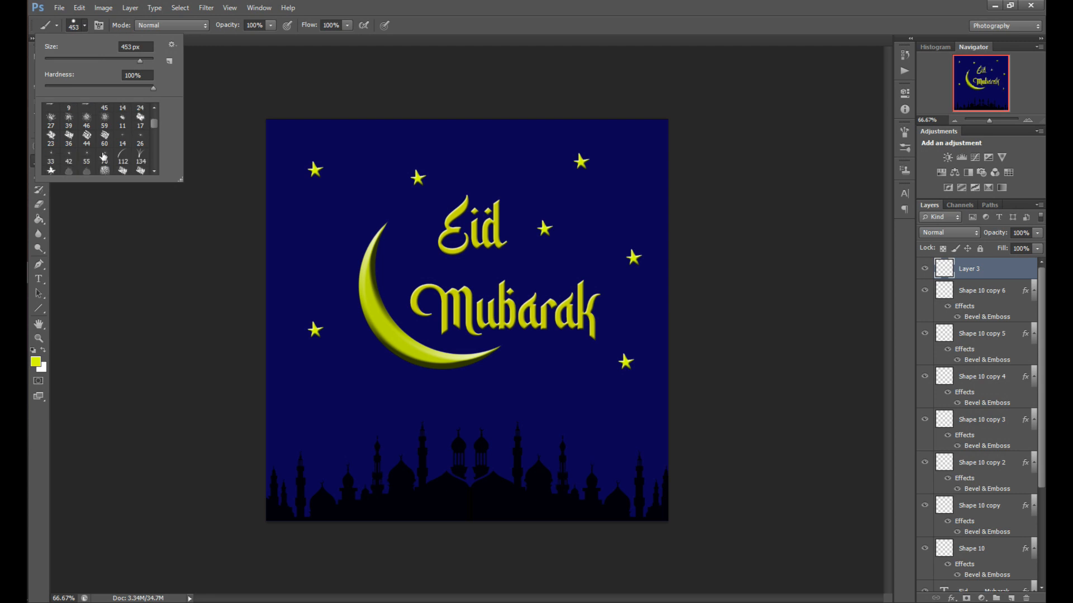
click(104, 157)
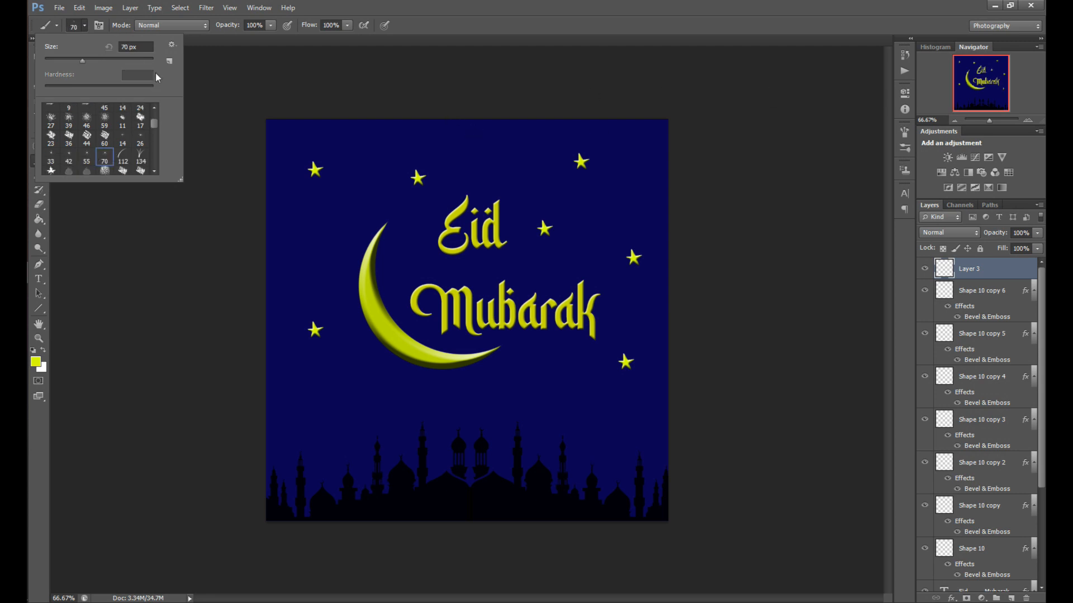
click(79, 27)
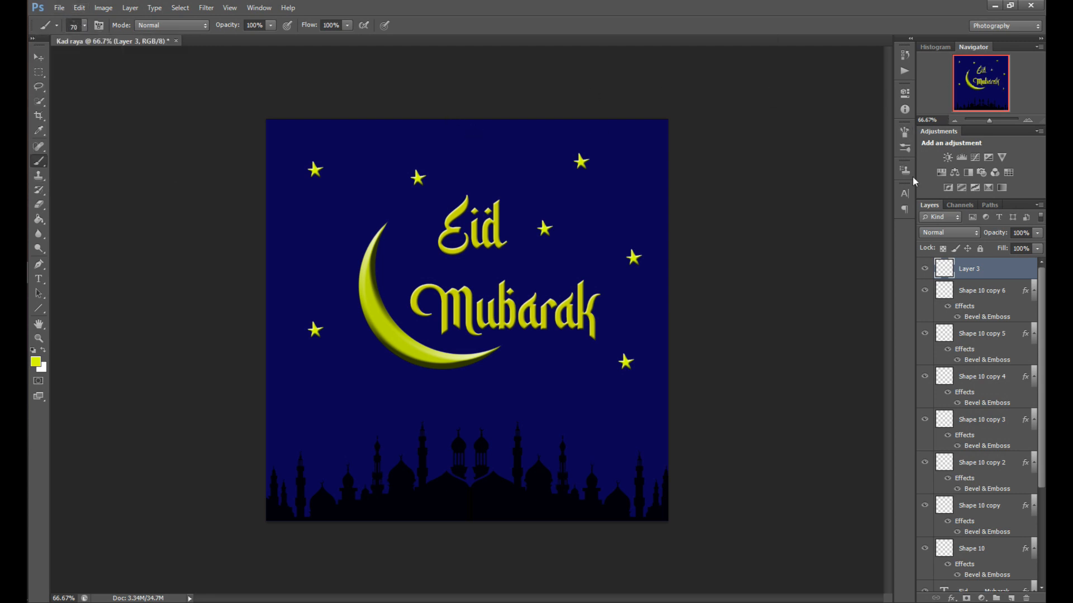
Open the Brush panel and enable Shape Dynamics with a size jitter of about 26%
click(905, 132)
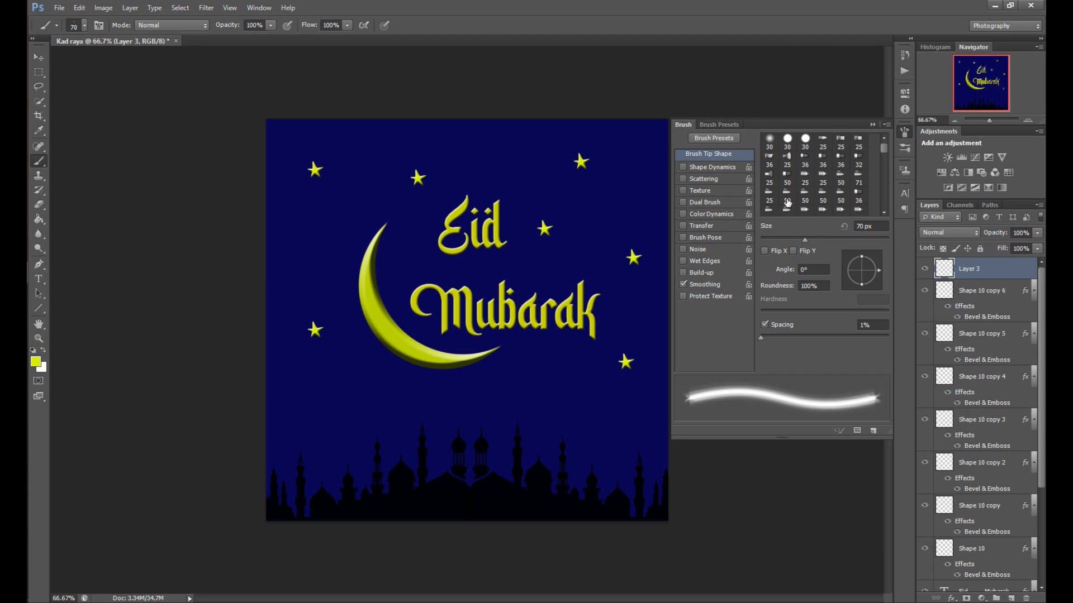
click(904, 132)
click(905, 132)
click(904, 133)
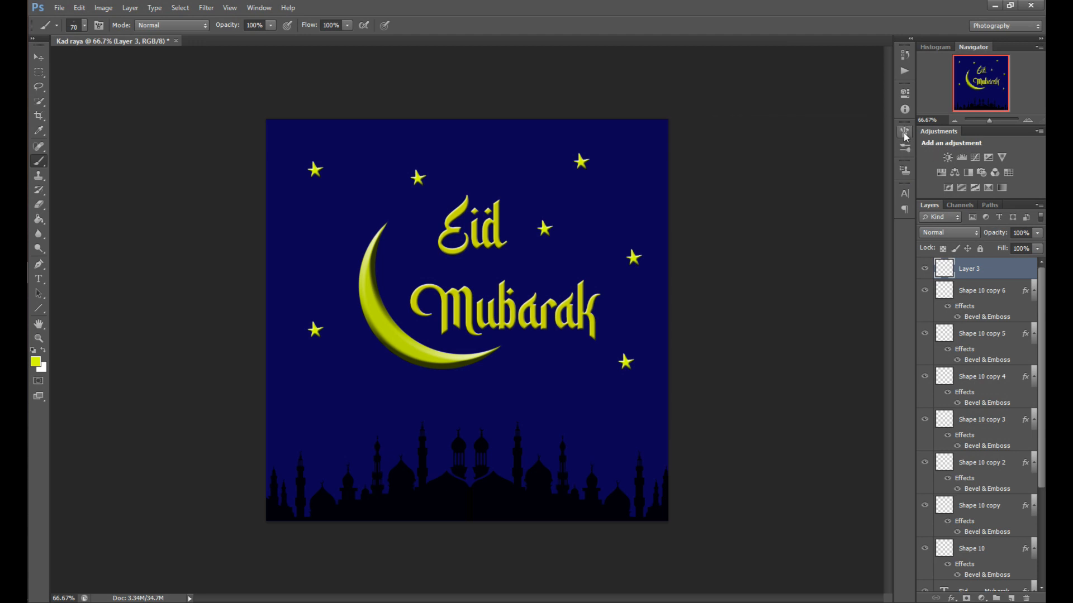
click(229, 7)
mouse_move(259, 8)
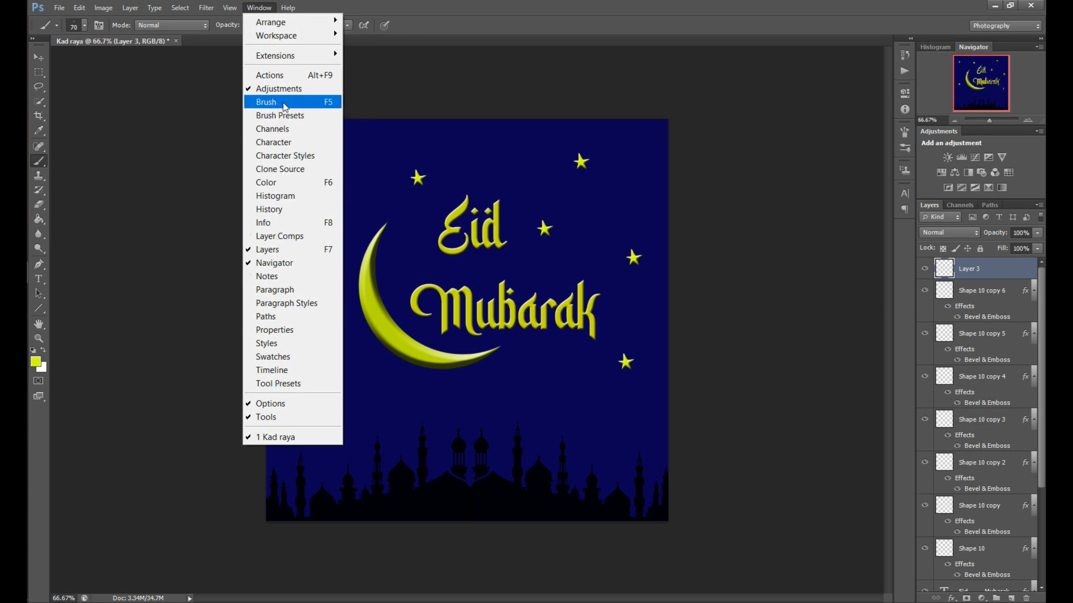
click(904, 136)
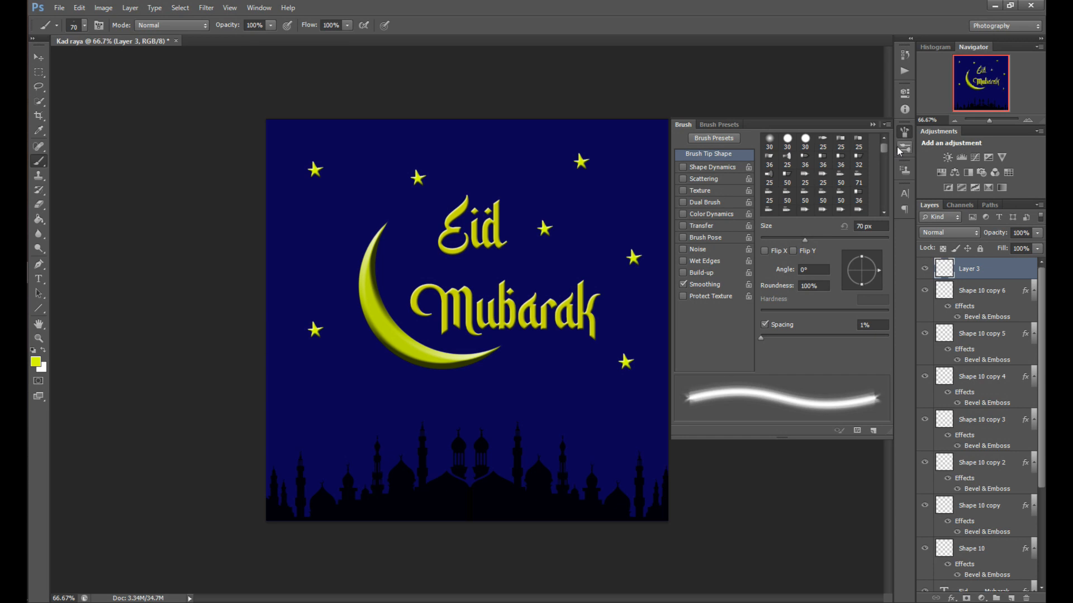
click(718, 168)
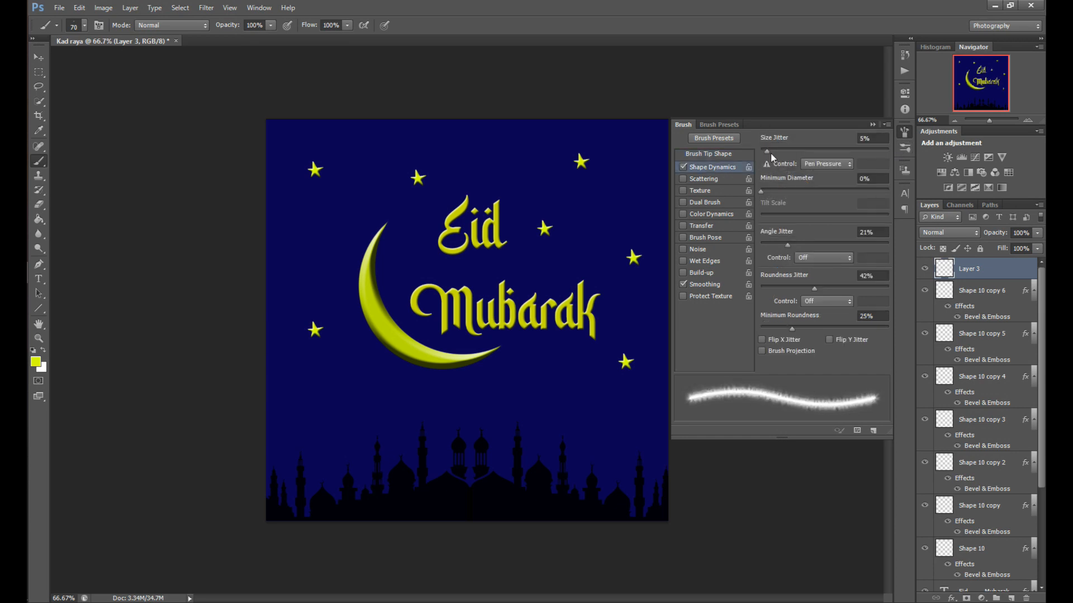
drag(774, 152, 787, 152)
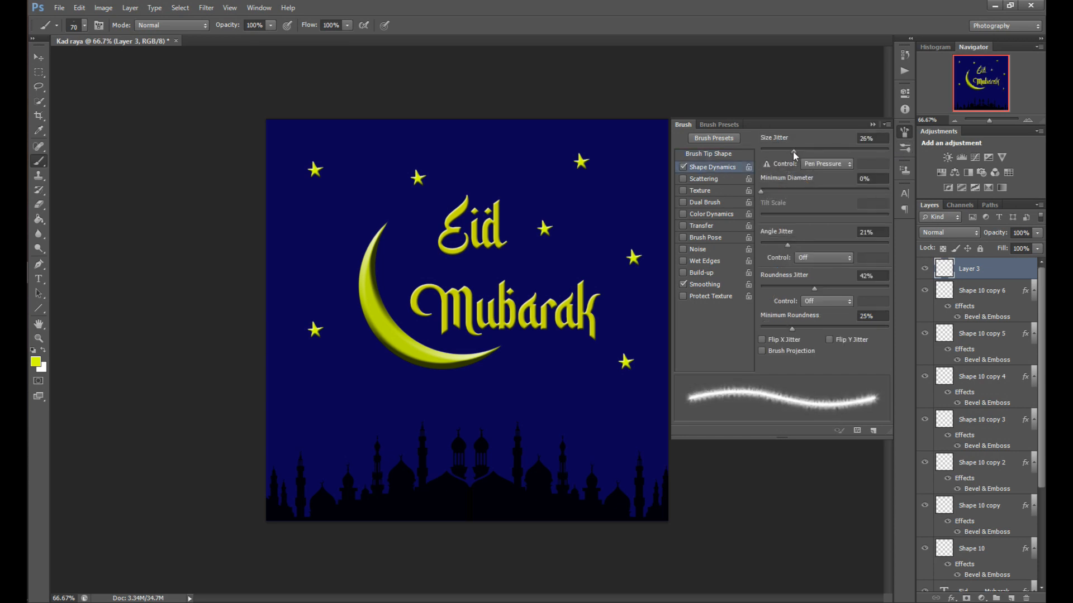
Enable Scattering at about 961% scatter and lower the size jitter to about 7%
click(714, 177)
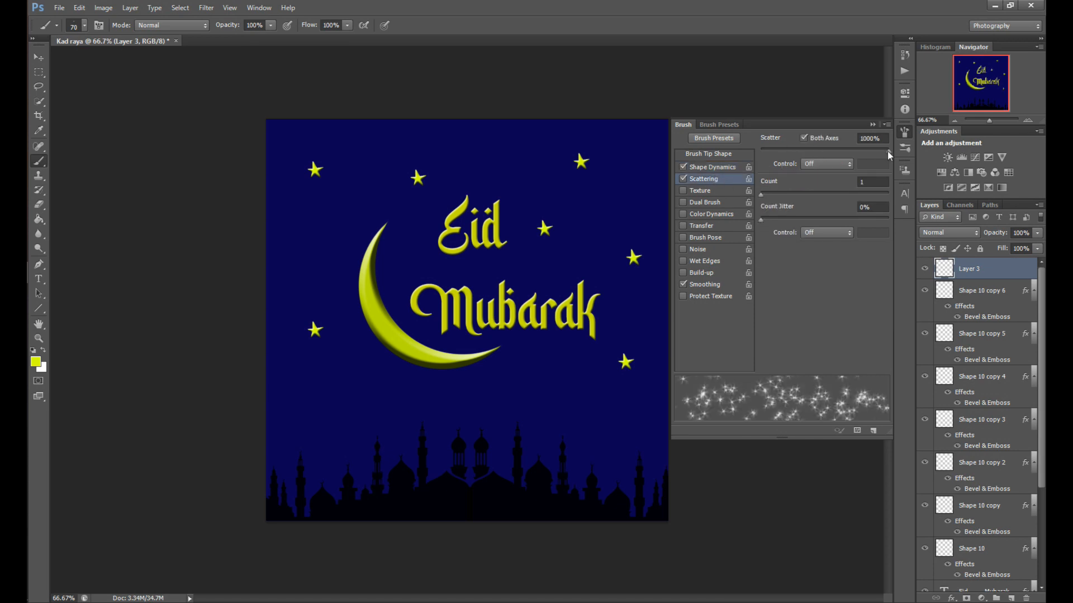
mouse_move(887, 150)
mouse_down()
mouse_move(837, 154)
mouse_move(883, 156)
mouse_up()
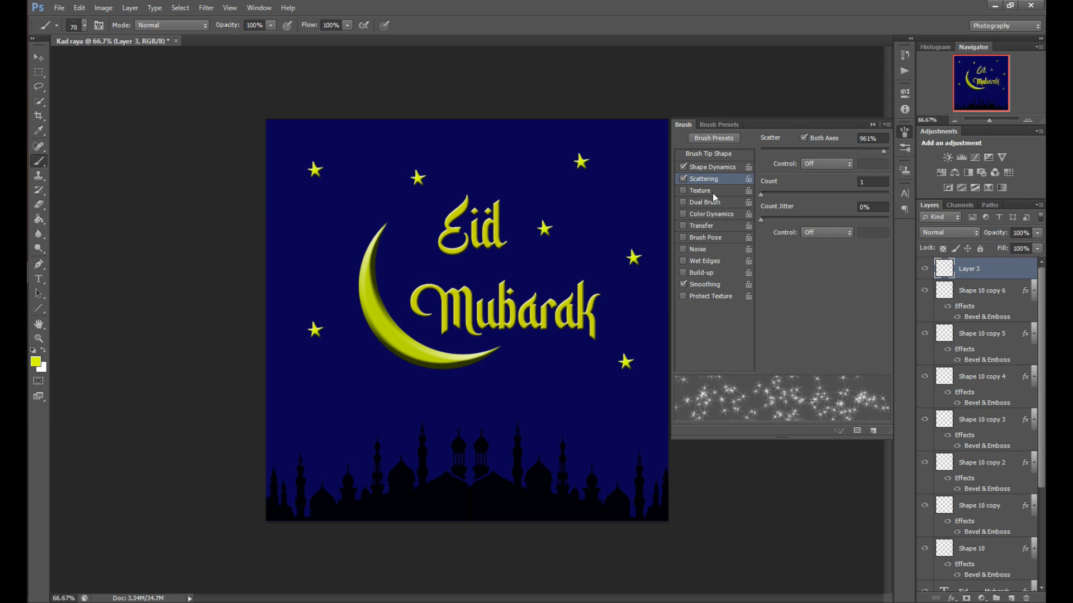
click(730, 168)
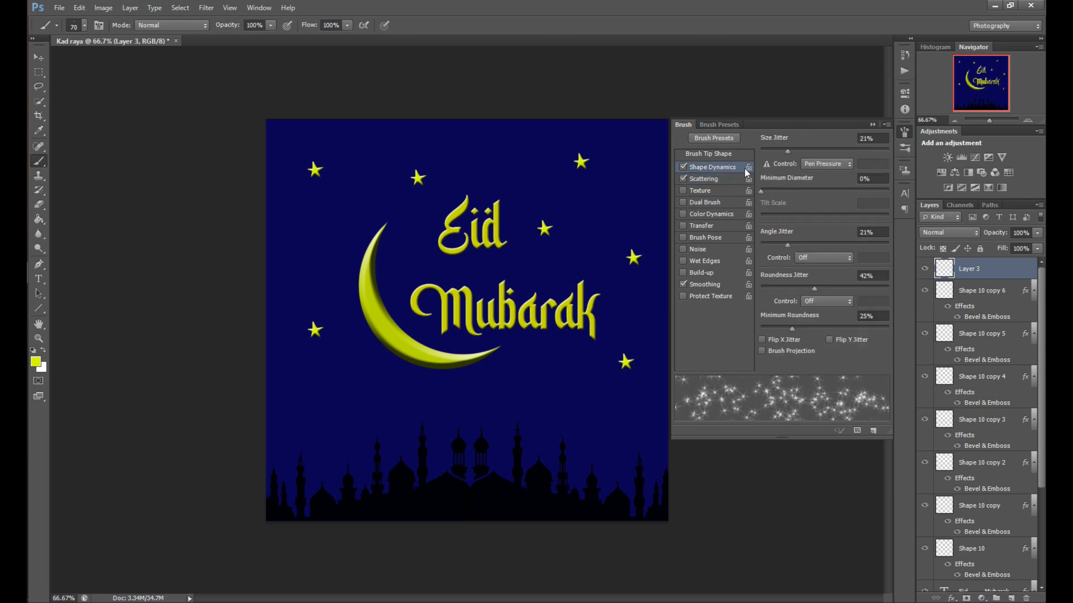
mouse_move(789, 152)
mouse_down()
mouse_move(809, 154)
mouse_move(770, 156)
mouse_up()
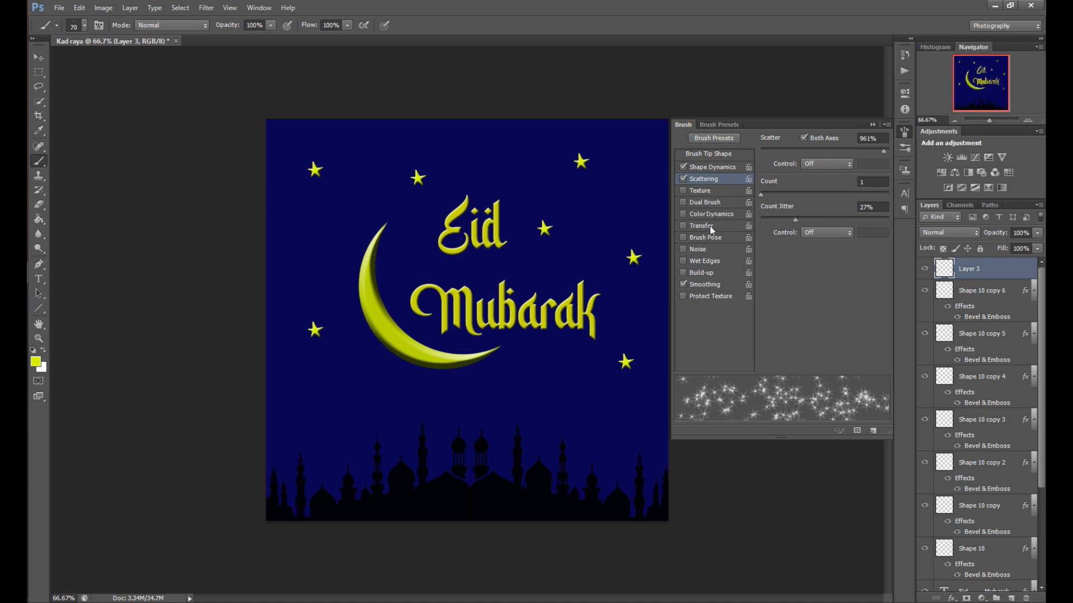
click(712, 192)
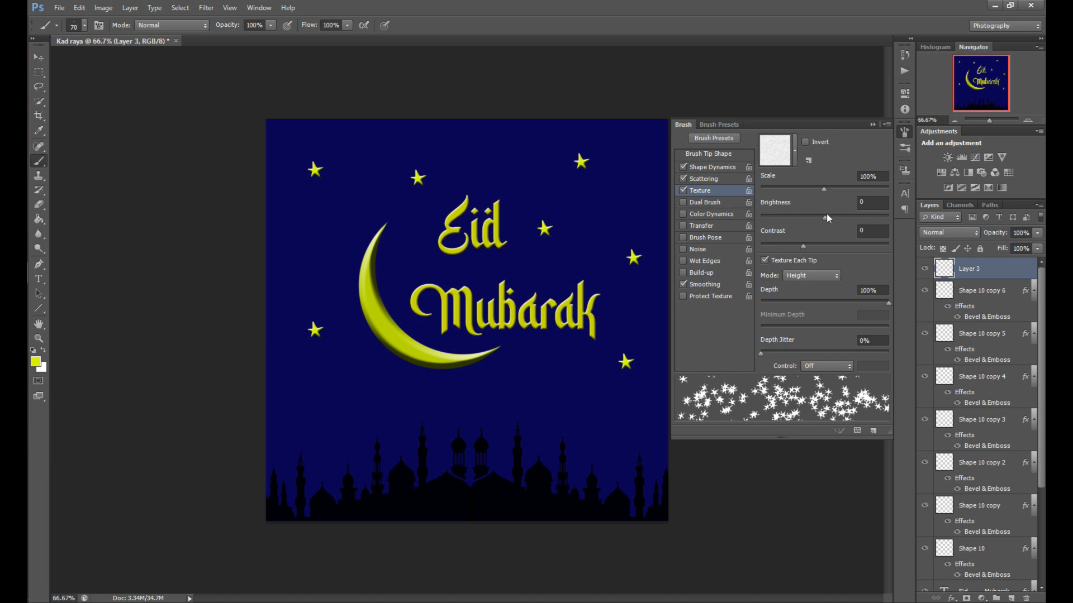
drag(826, 216, 813, 219)
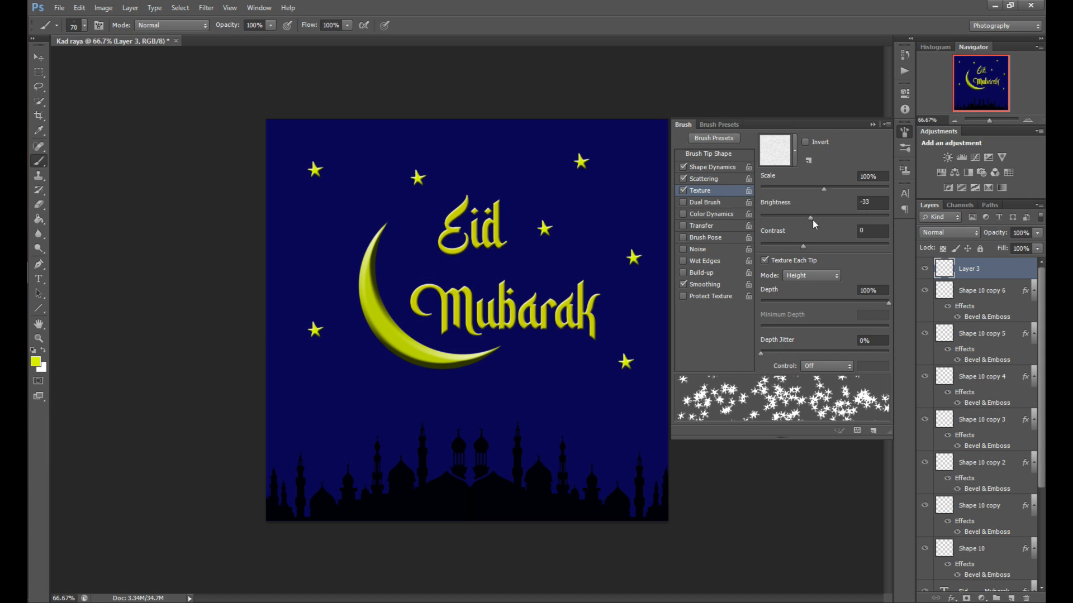
click(682, 190)
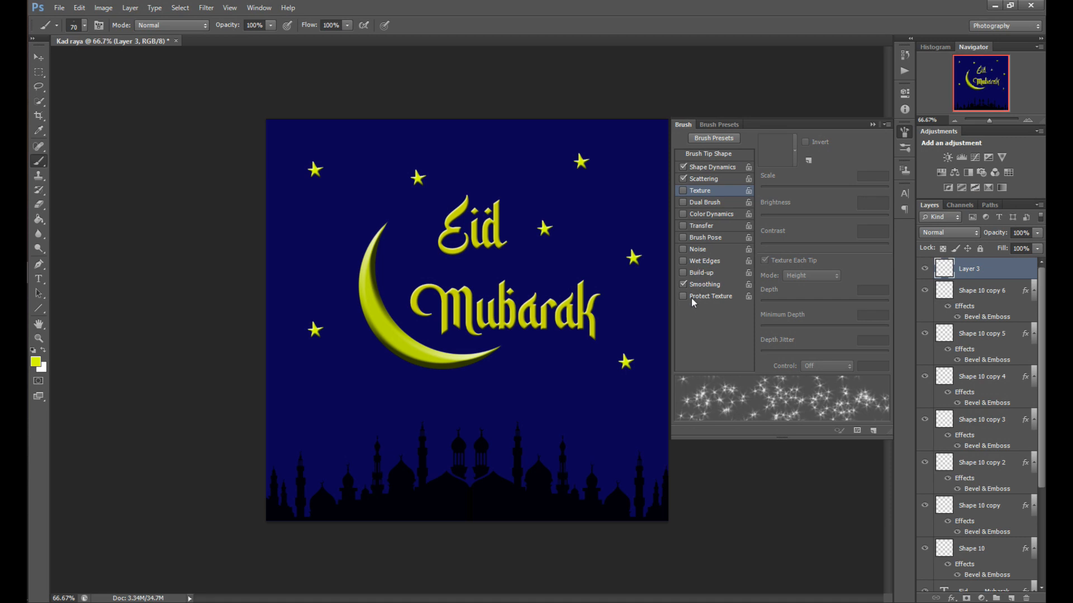
click(689, 212)
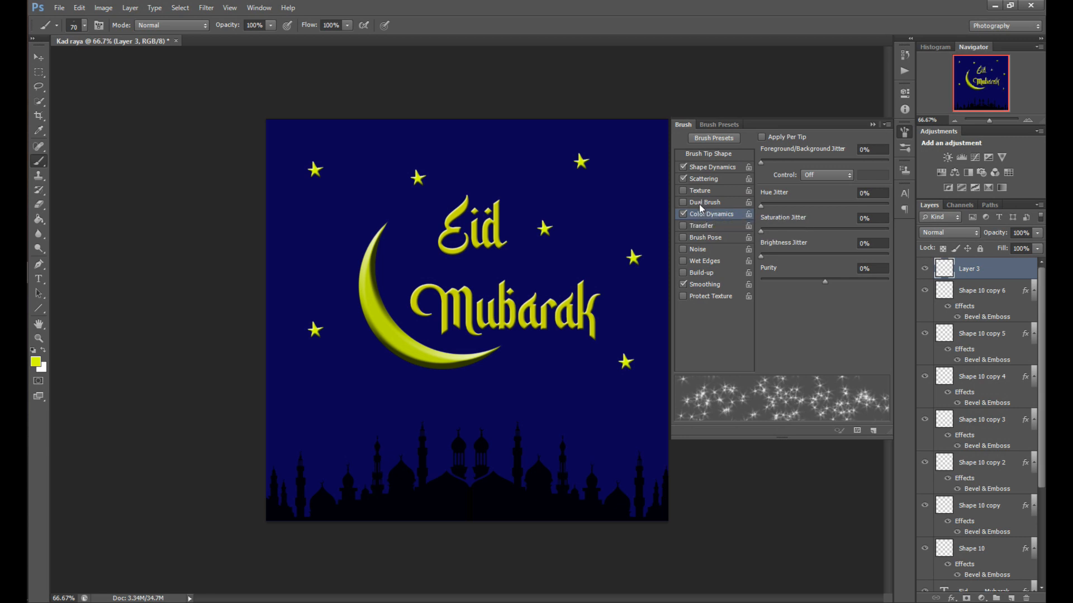
click(683, 214)
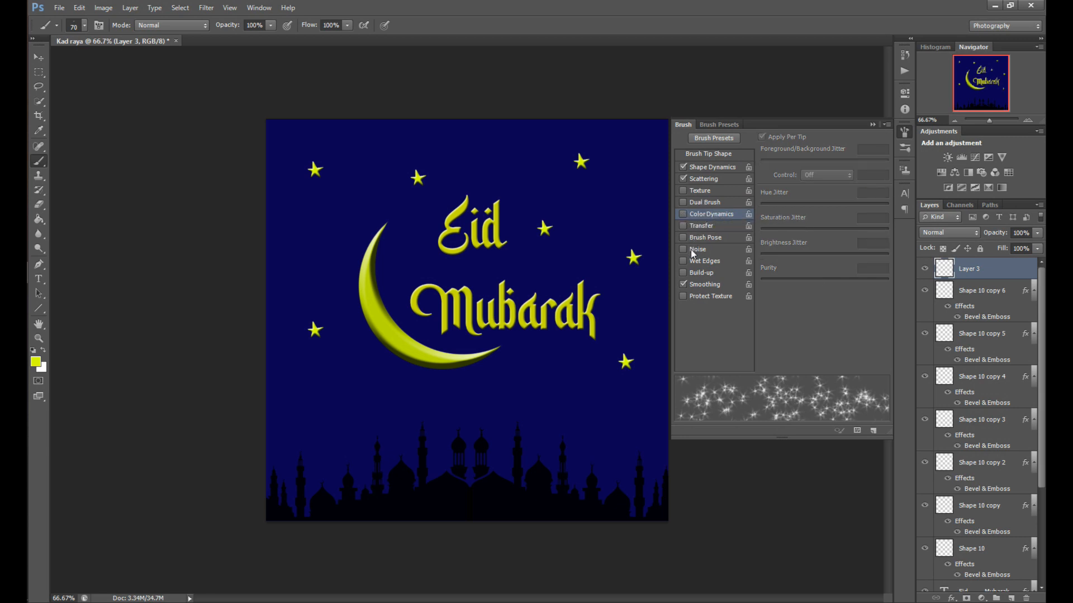
Enable Transfer with an opacity jitter of about 61% and close the Brush panel
click(706, 284)
click(701, 226)
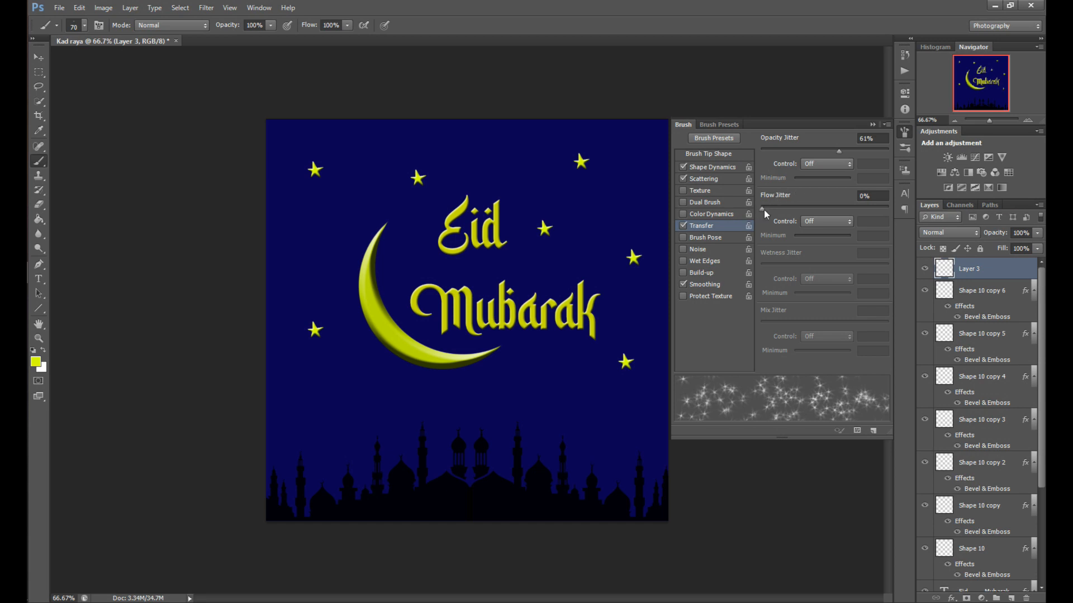
drag(763, 210, 782, 209)
click(713, 169)
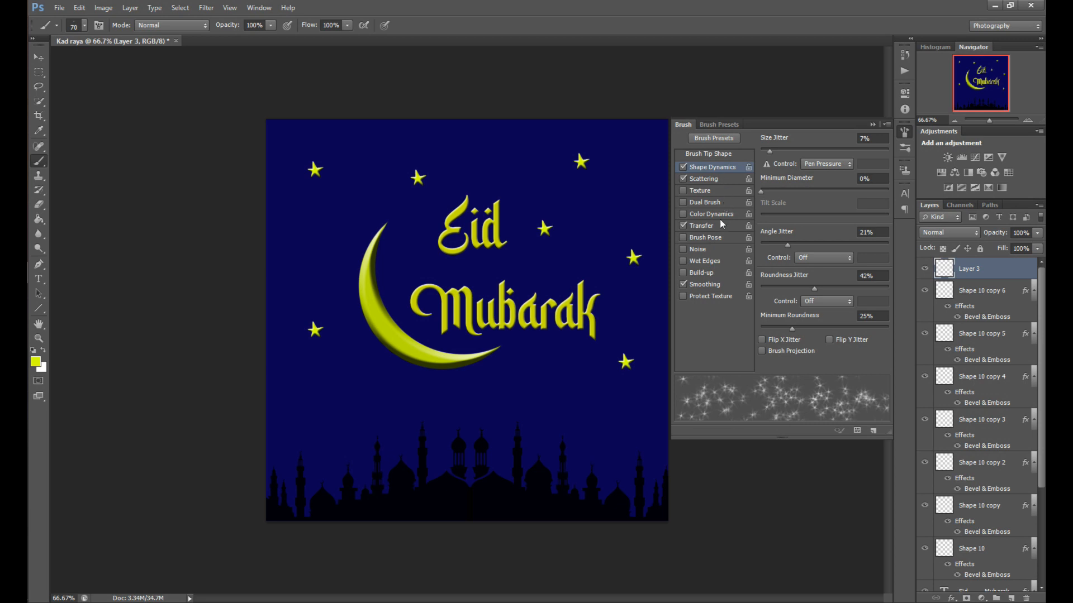
click(905, 135)
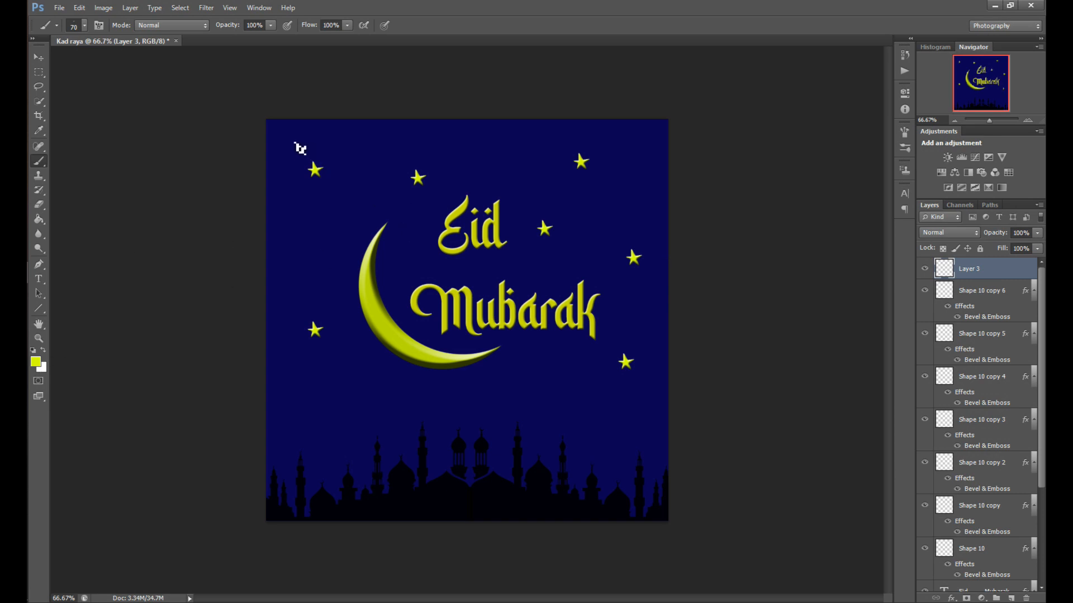
Paint a scattered star stroke across the upper card, then delete that layer
drag(300, 148, 367, 199)
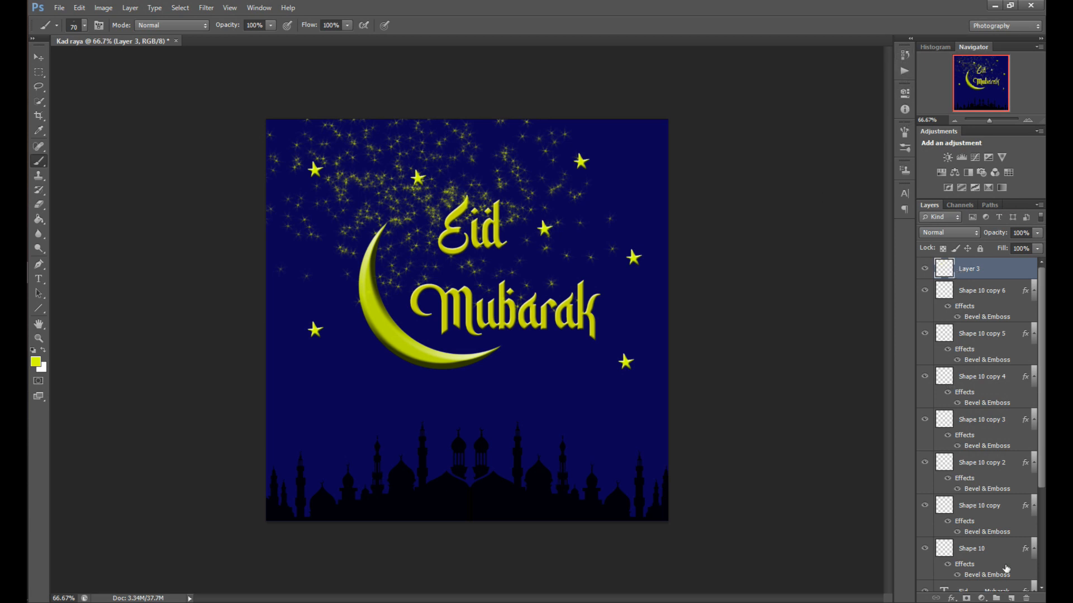
drag(989, 272, 1026, 599)
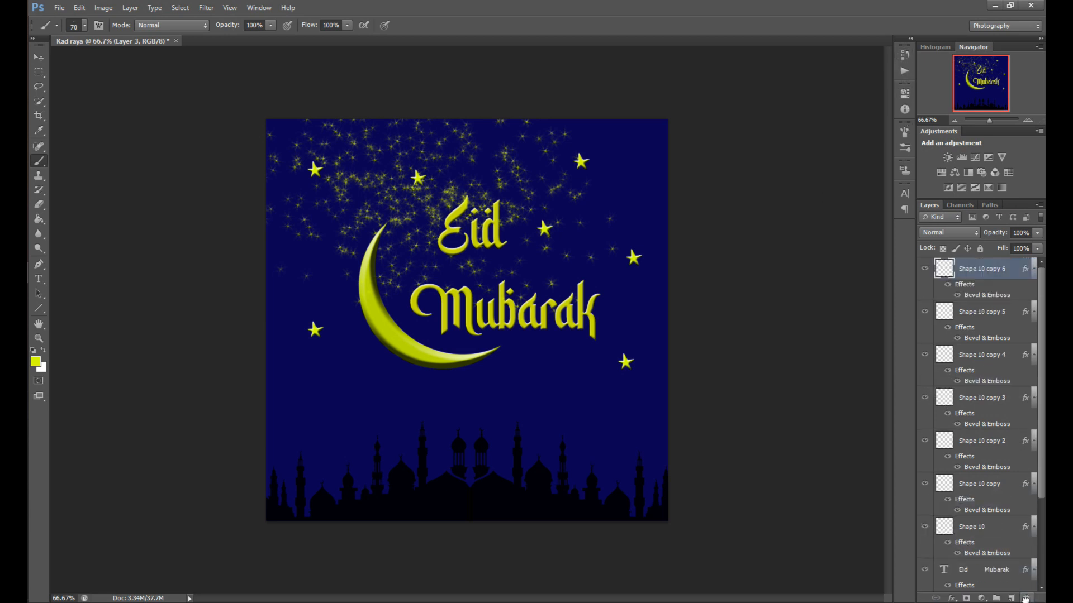
Add a new layer and stamp small scattered stars around the upper left, the crescent and lower left
click(1011, 598)
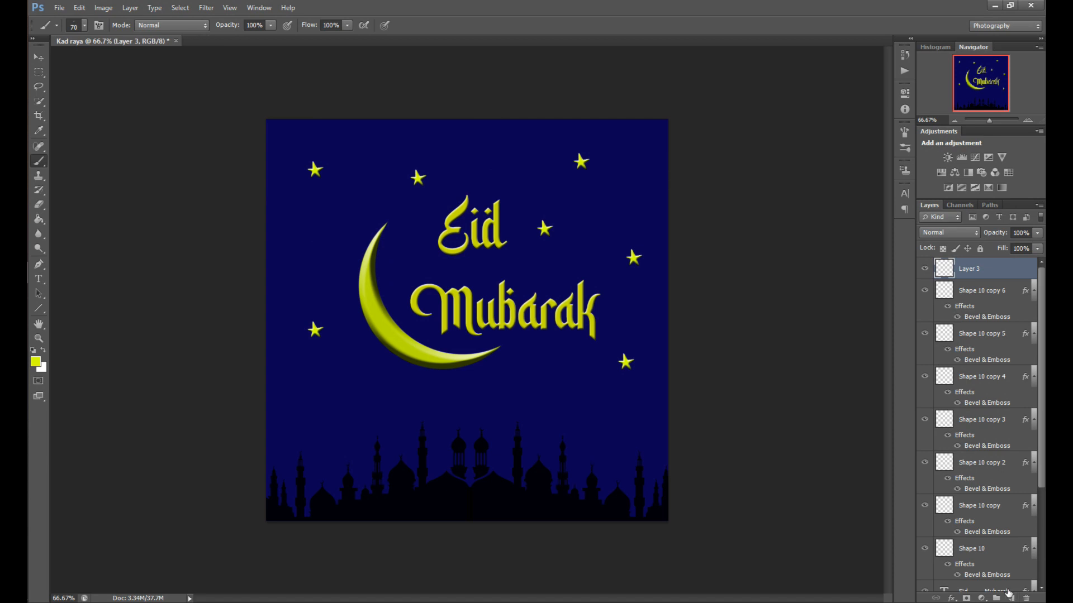
click(329, 164)
click(633, 256)
click(498, 195)
click(396, 263)
click(354, 266)
click(331, 292)
click(669, 349)
click(537, 388)
click(562, 361)
click(553, 295)
click(482, 292)
click(428, 283)
click(352, 214)
click(313, 222)
click(341, 359)
click(316, 212)
click(303, 148)
click(306, 199)
Stamp more small stars across the top, the right side and above the mosque silhouettes
click(502, 153)
click(575, 157)
click(601, 231)
click(417, 259)
click(324, 378)
click(311, 373)
click(311, 372)
click(351, 376)
click(329, 402)
click(565, 398)
click(605, 386)
click(633, 370)
click(563, 358)
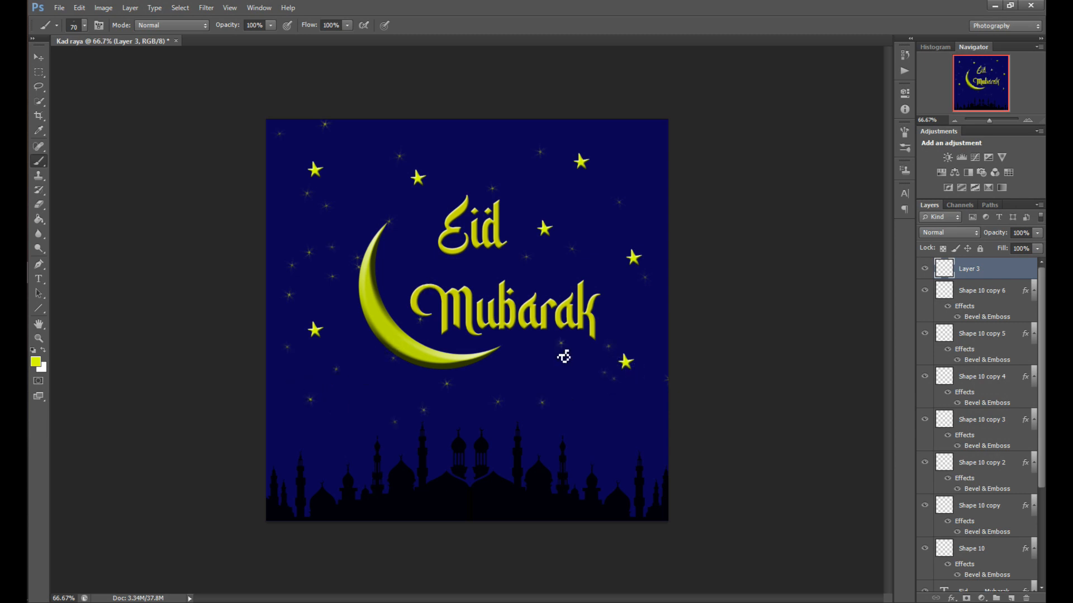
click(622, 235)
click(456, 150)
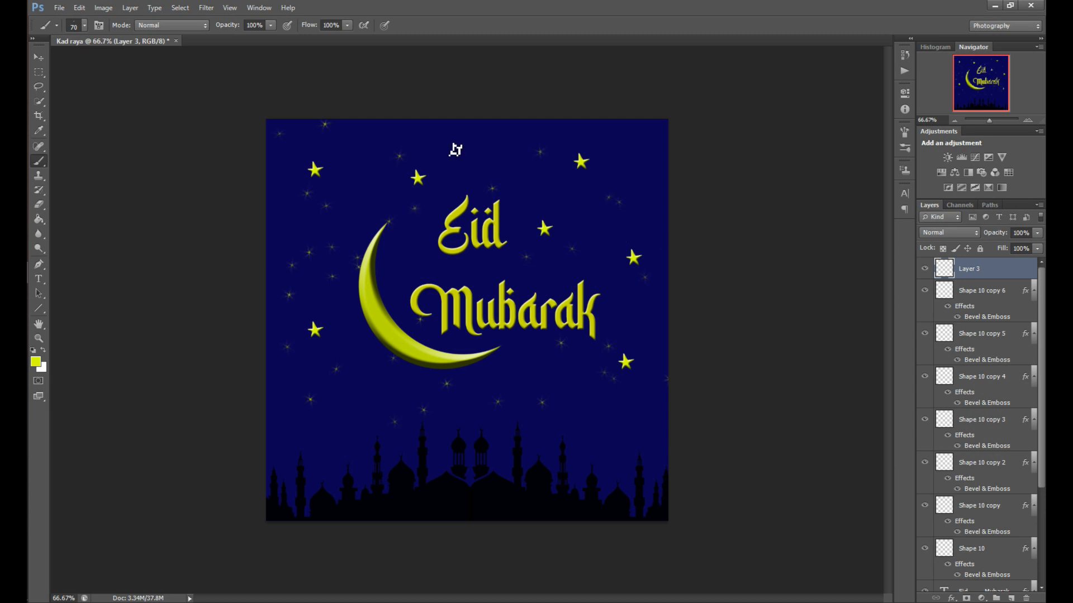
click(363, 174)
click(646, 150)
click(554, 156)
click(479, 155)
click(446, 152)
click(398, 152)
click(367, 162)
click(371, 187)
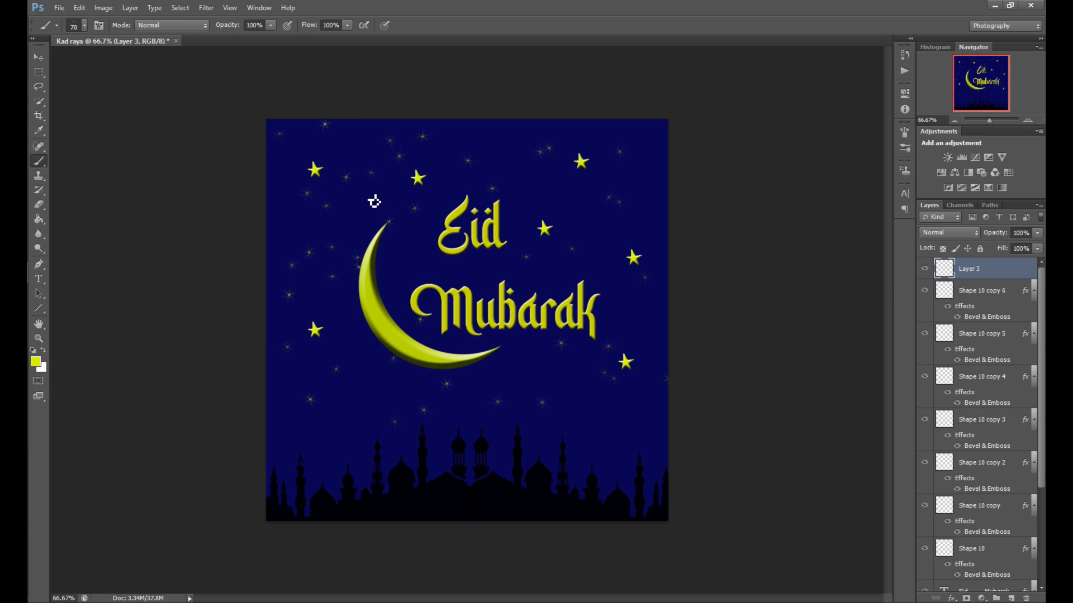
Stamp further small stars around the Eid text and along the right edge of the card
click(477, 230)
click(603, 226)
click(626, 198)
click(673, 183)
click(671, 166)
click(586, 178)
click(530, 249)
click(653, 329)
click(623, 350)
Paint a star stroke left of the crescent, then delete the last two brush states in History
mouse_move(396, 265)
mouse_down()
mouse_move(328, 263)
mouse_move(290, 185)
mouse_move(333, 259)
mouse_up()
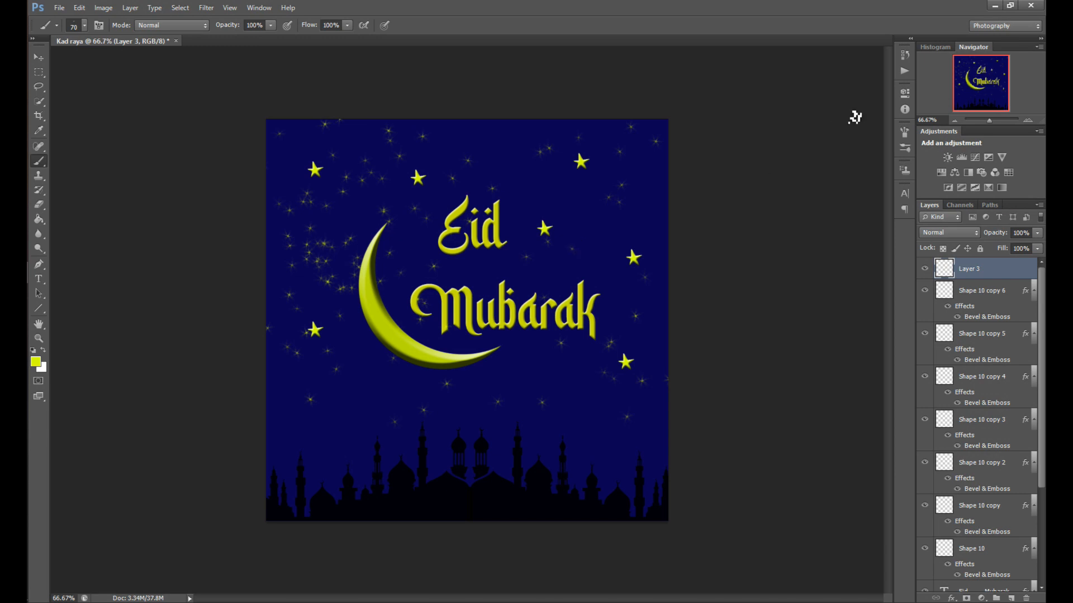
click(903, 55)
click(875, 203)
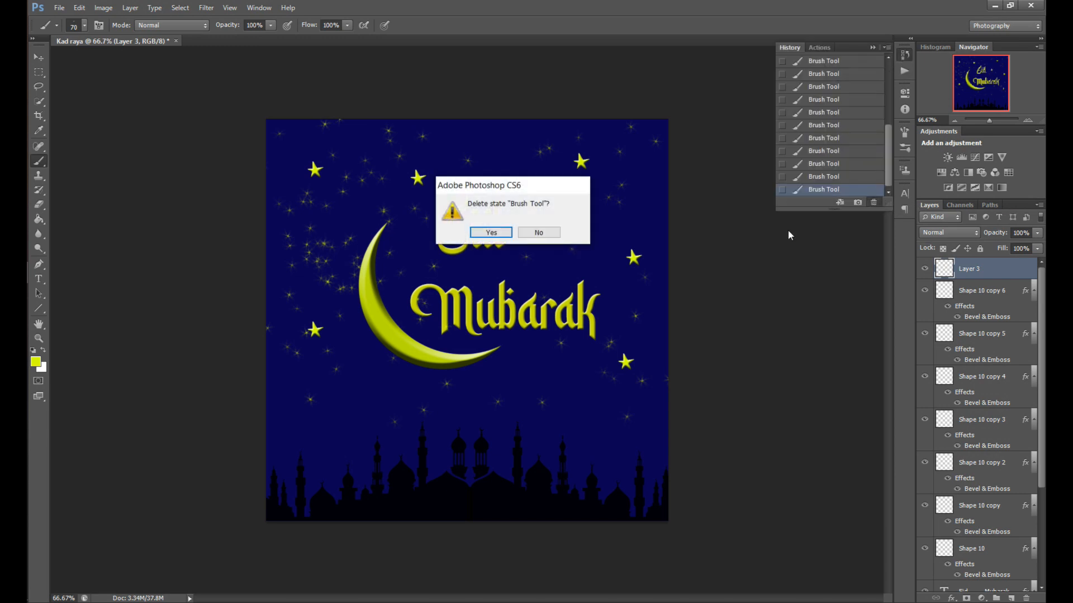
click(492, 233)
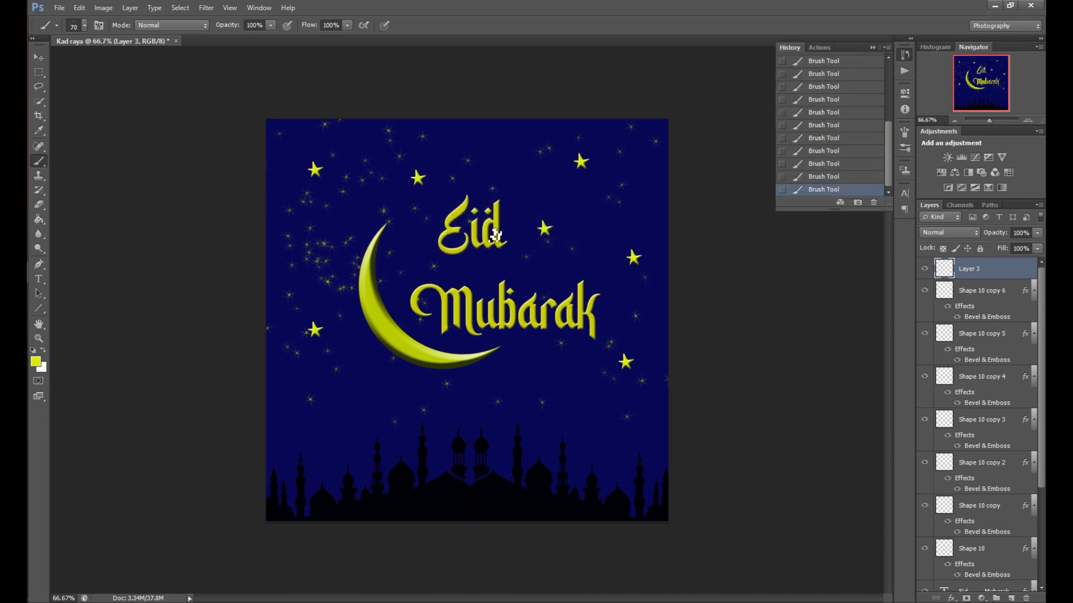
click(873, 202)
click(498, 233)
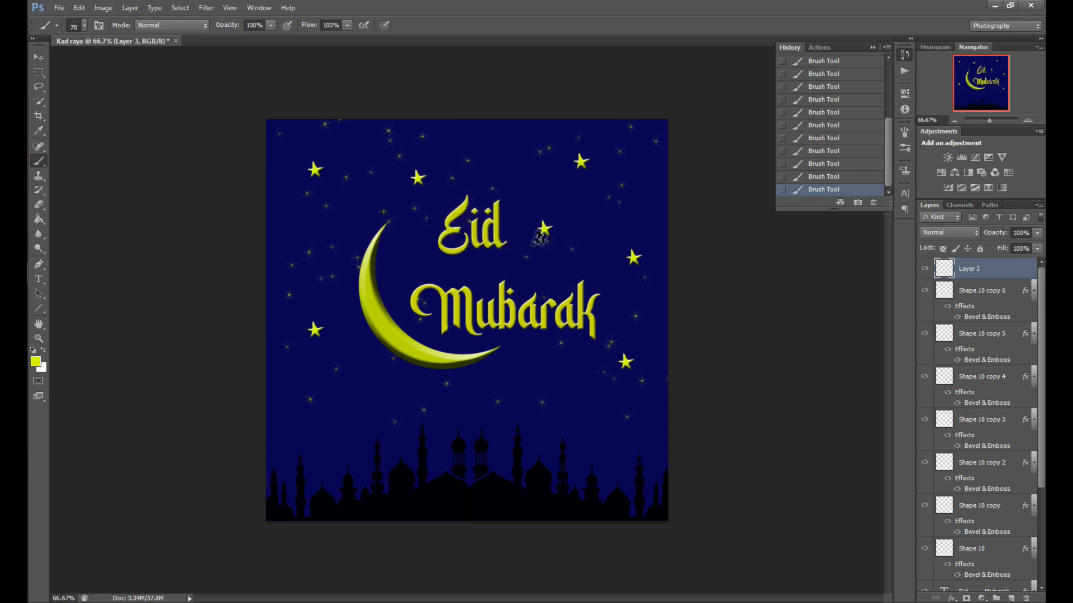
click(898, 53)
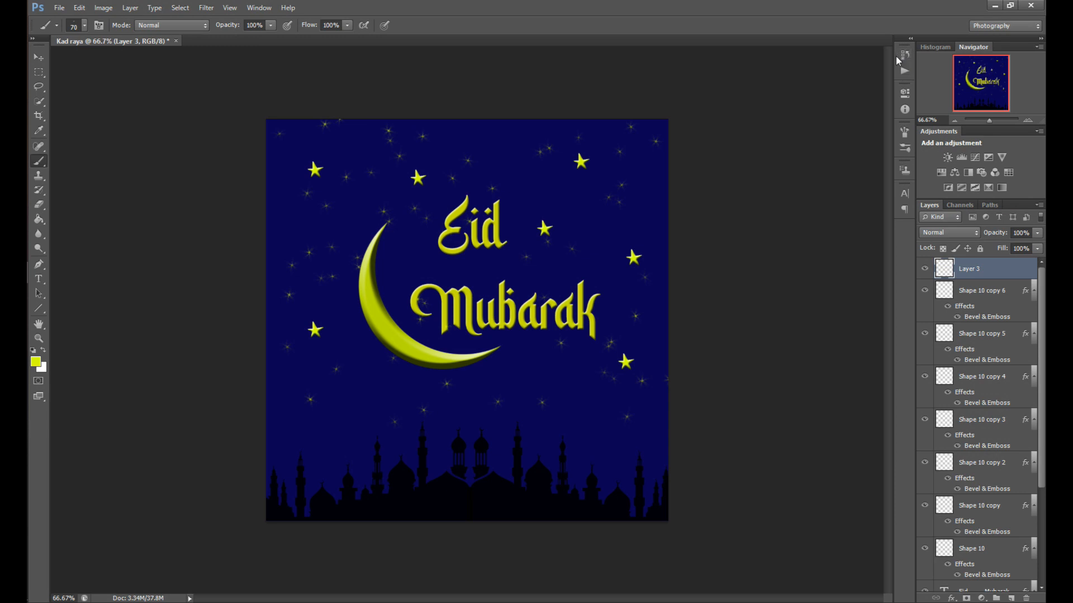
click(1011, 598)
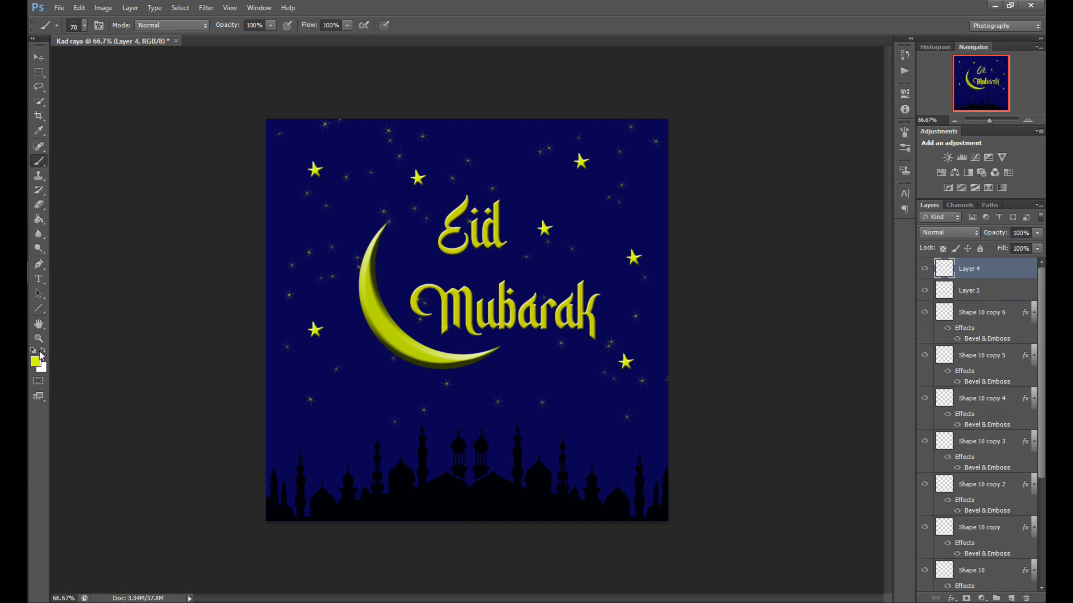
click(42, 351)
click(39, 279)
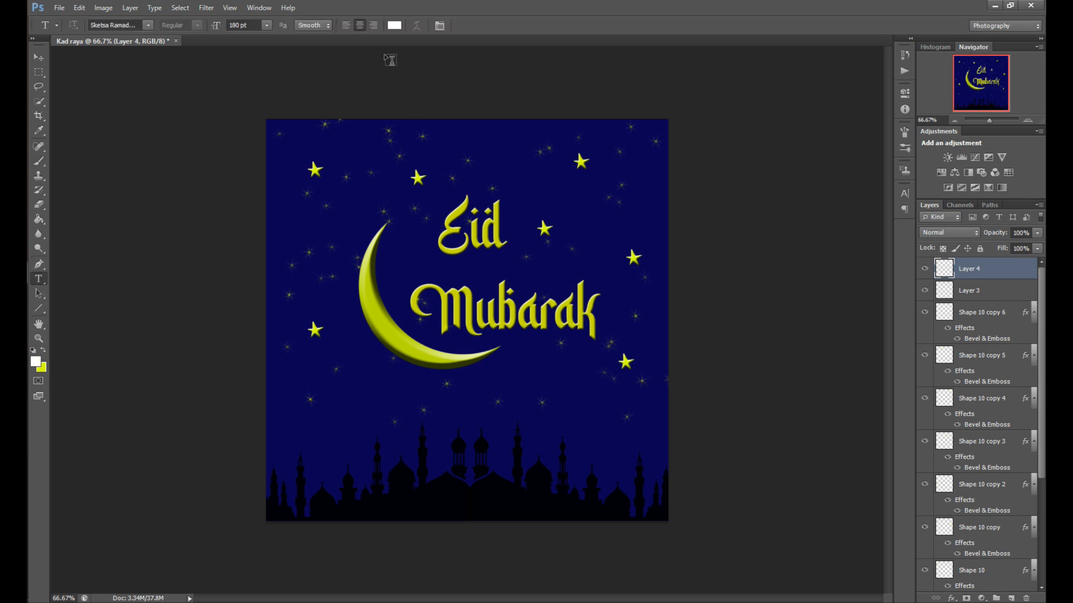
click(567, 509)
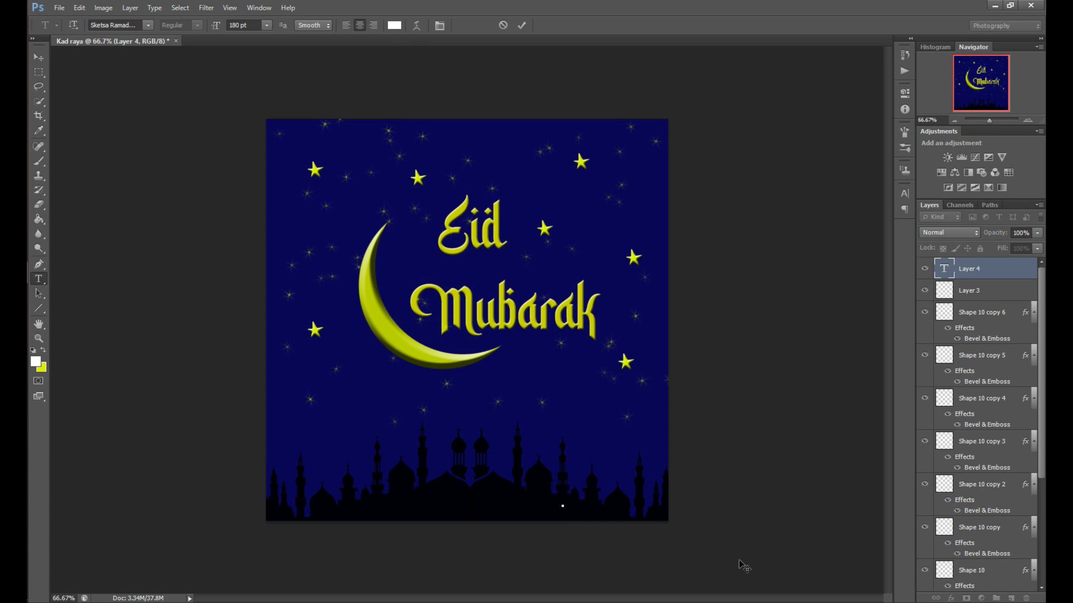
text(htt)
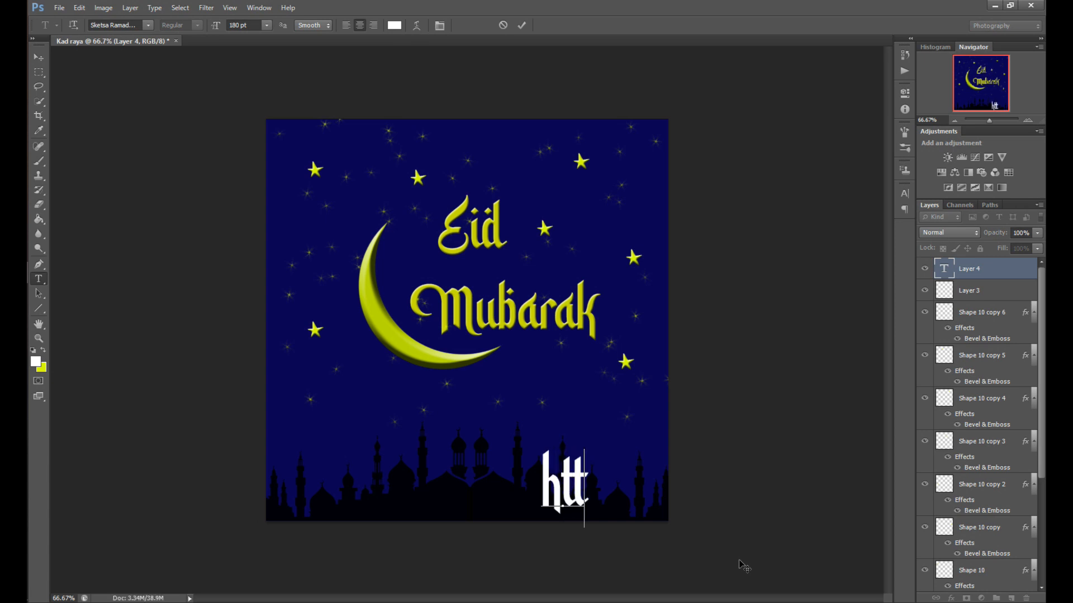
text(p://www.)
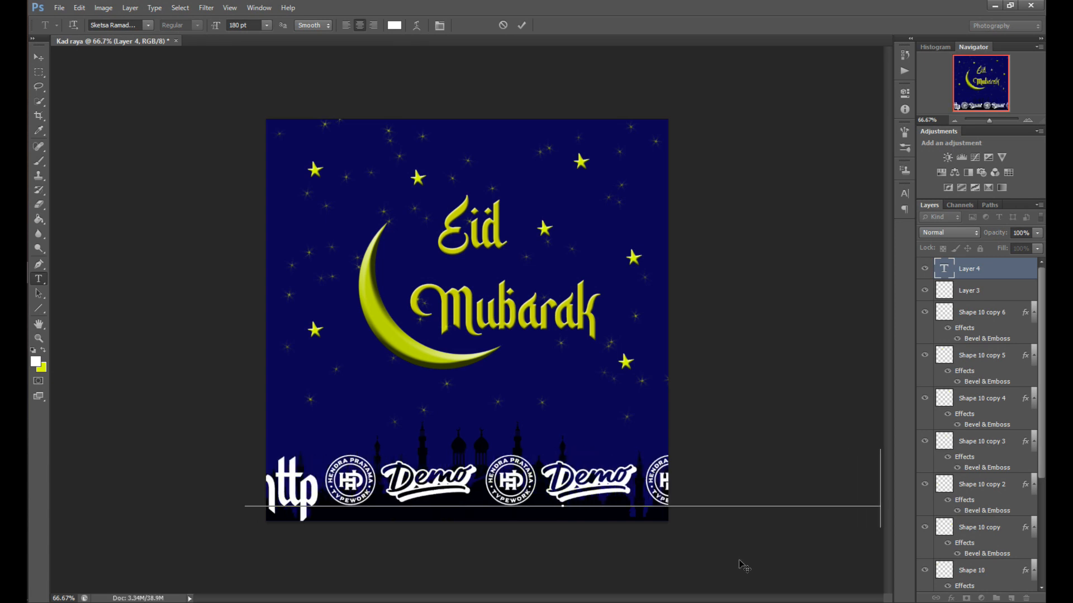
text(w)
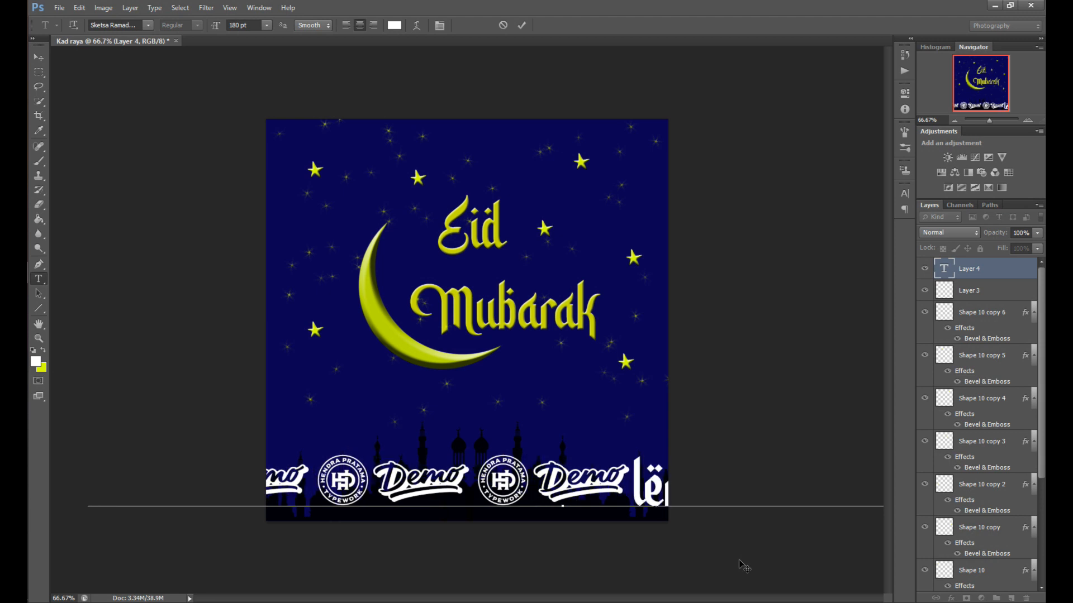
Select all of the address text and change its font to Arial
key(ctrl+a)
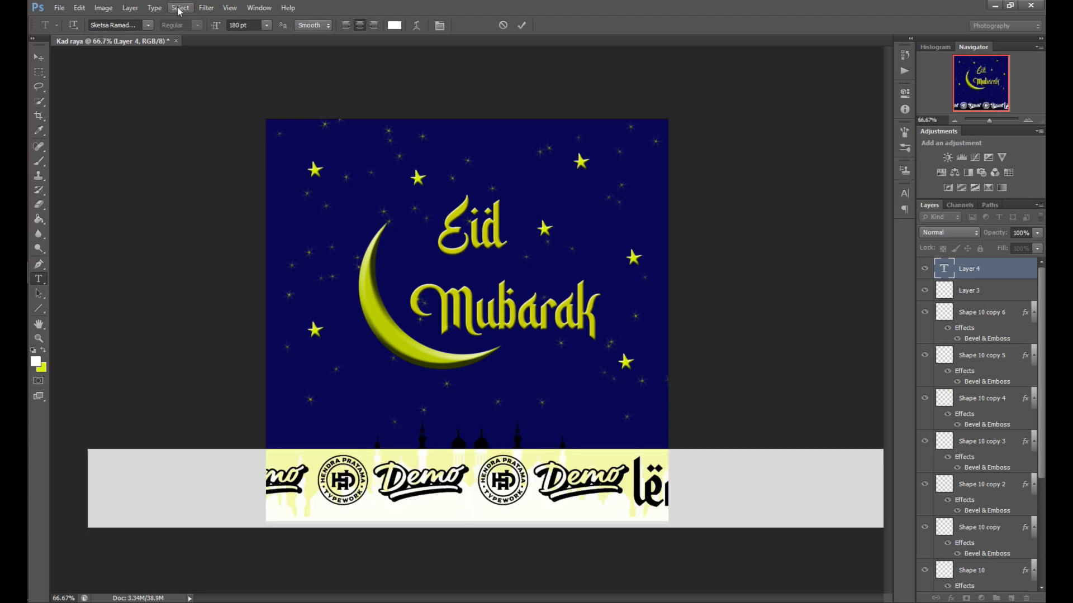
click(147, 25)
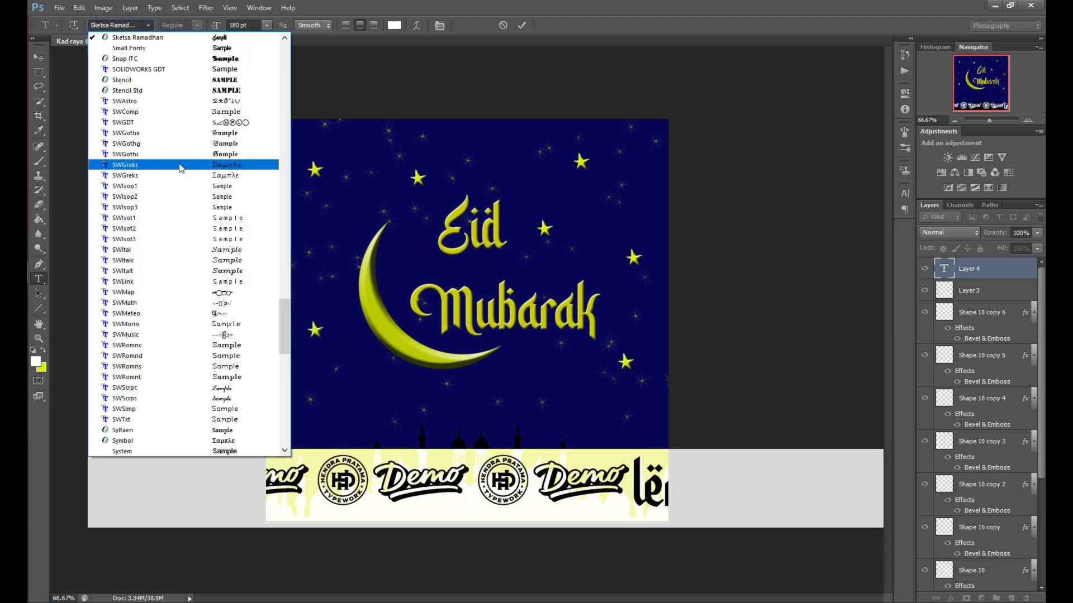
click(180, 165)
click(148, 25)
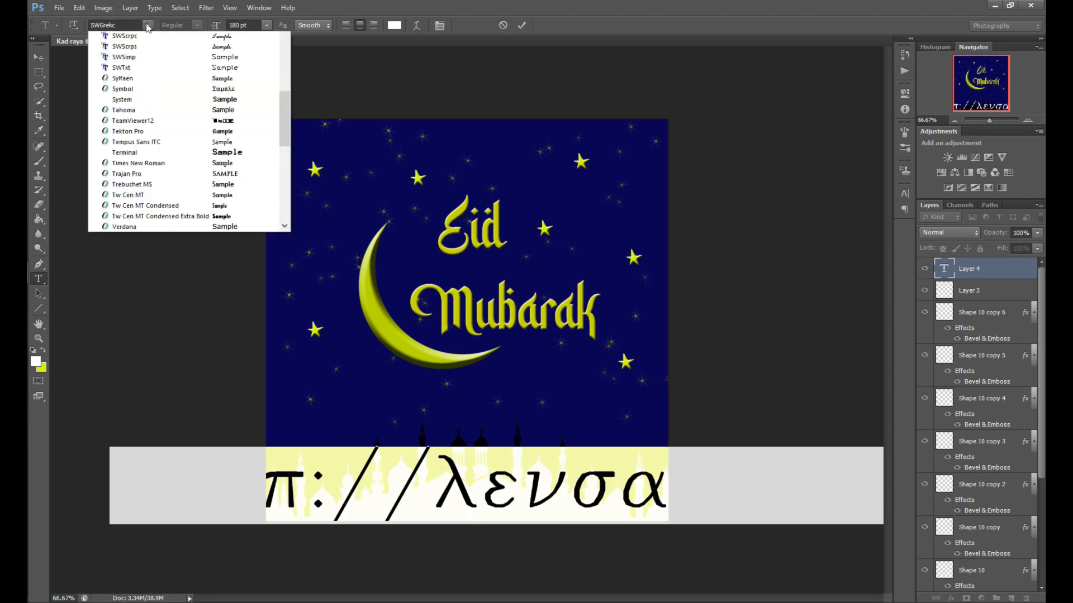
drag(286, 334, 286, 50)
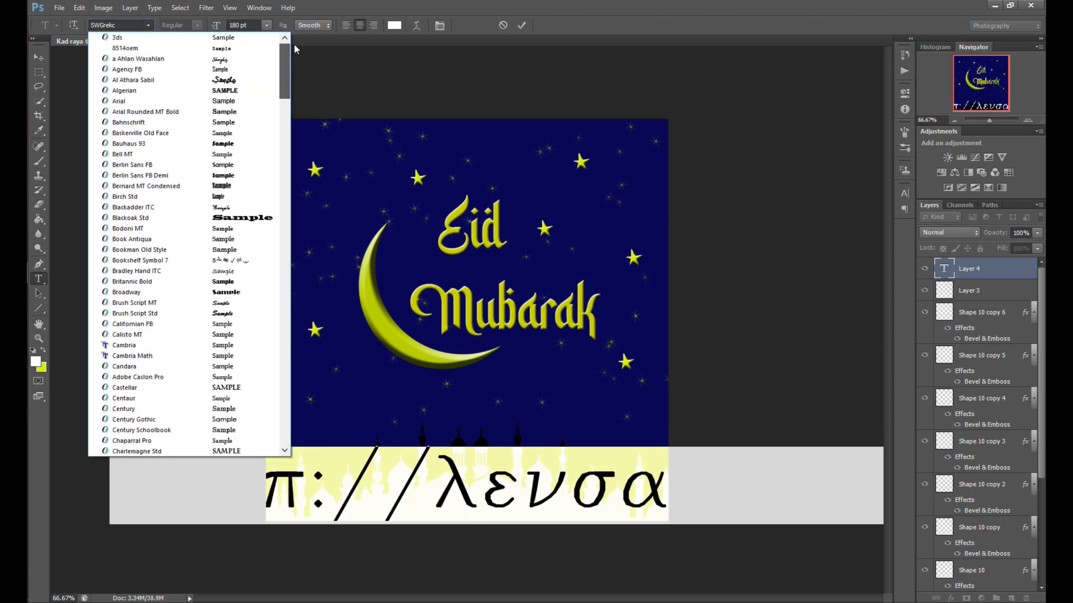
click(217, 101)
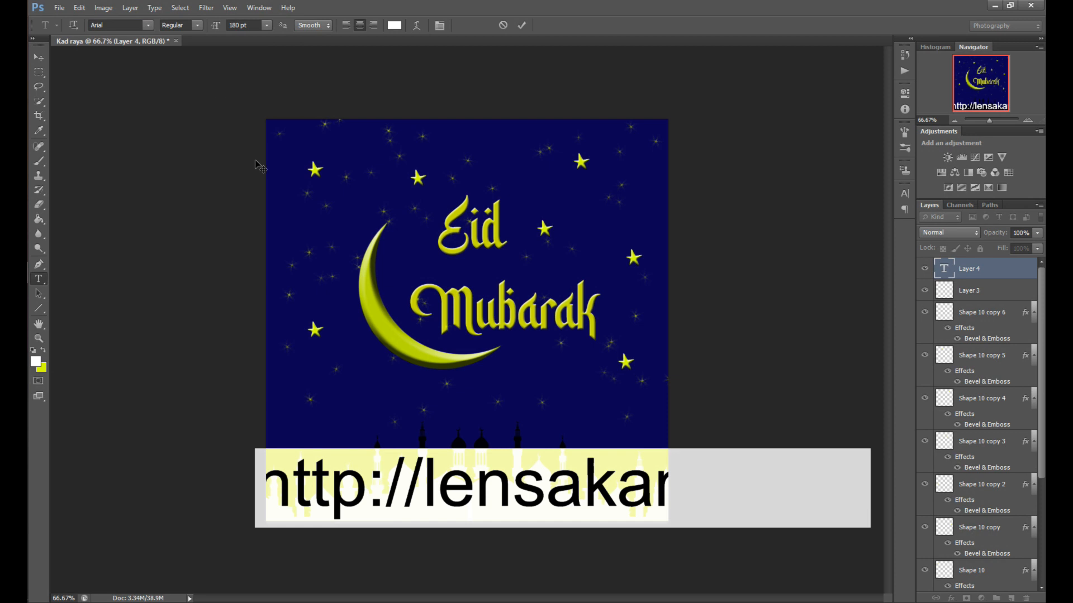
Set the address text size to 24 pt and move it to the card's lower right corner
click(266, 25)
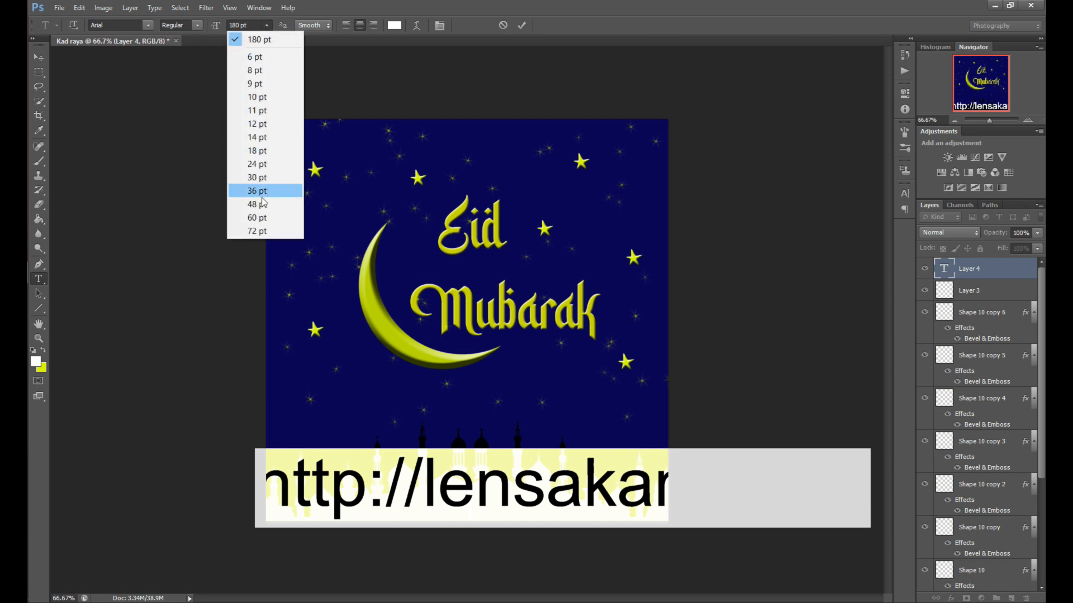
click(265, 164)
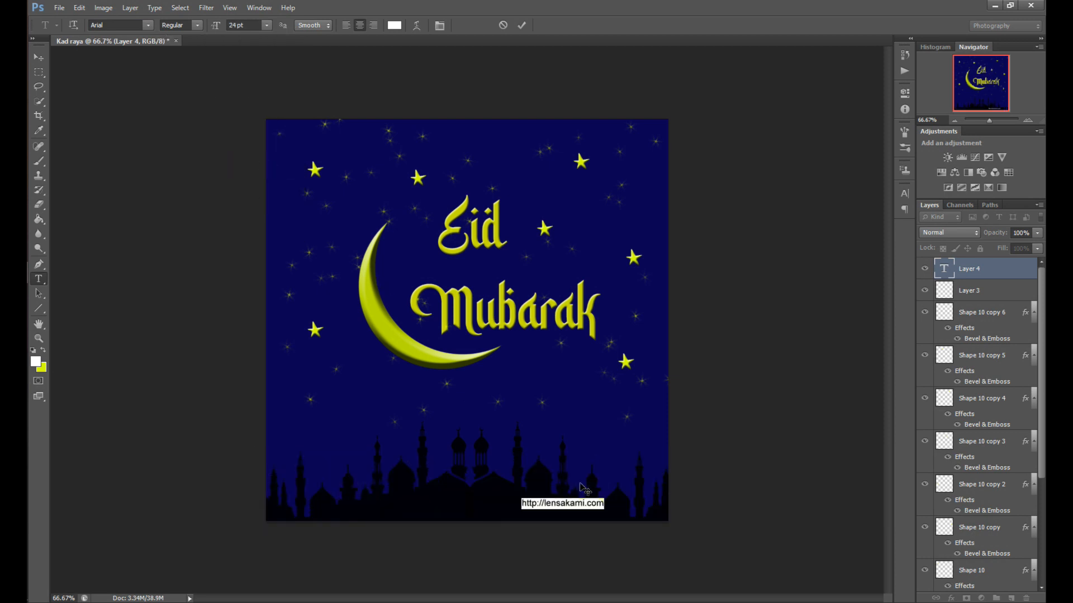
drag(613, 514, 671, 521)
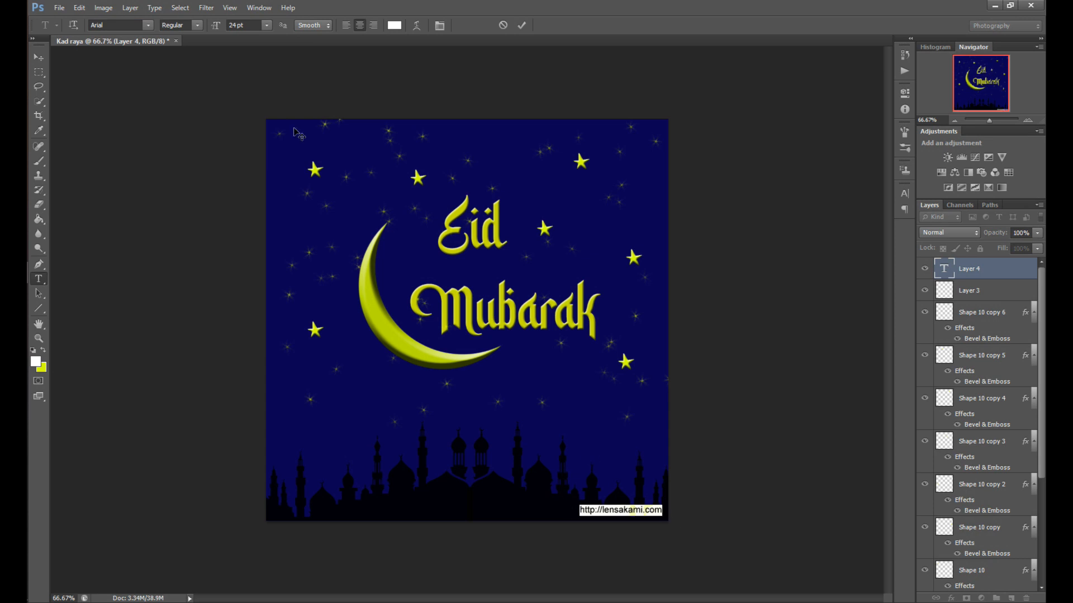
Reduce the address text to 18 pt, nudge it into the bottom right corner and commit the text
click(266, 26)
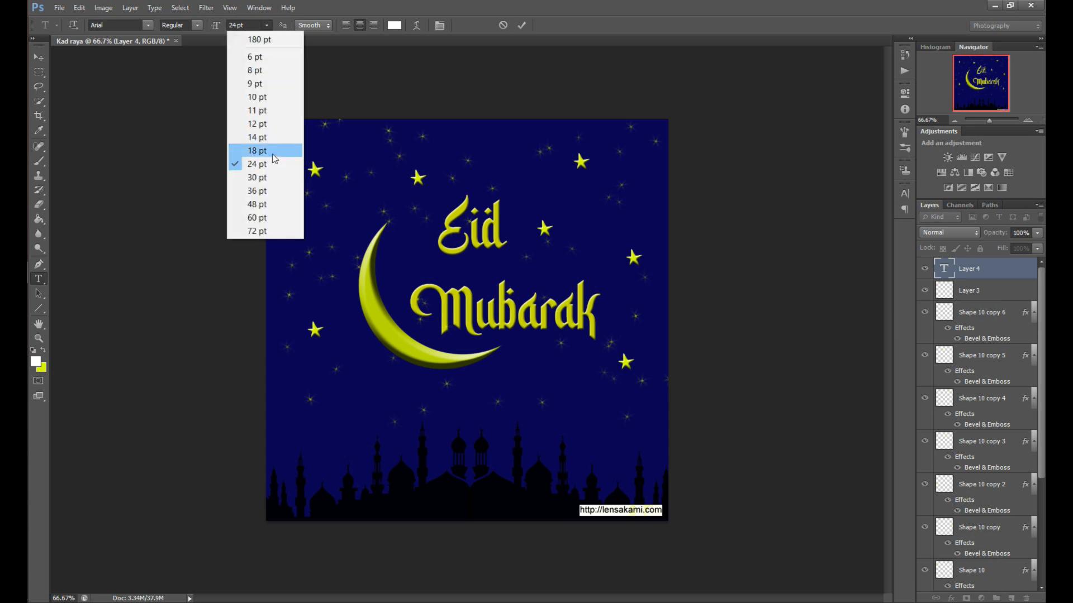
click(270, 151)
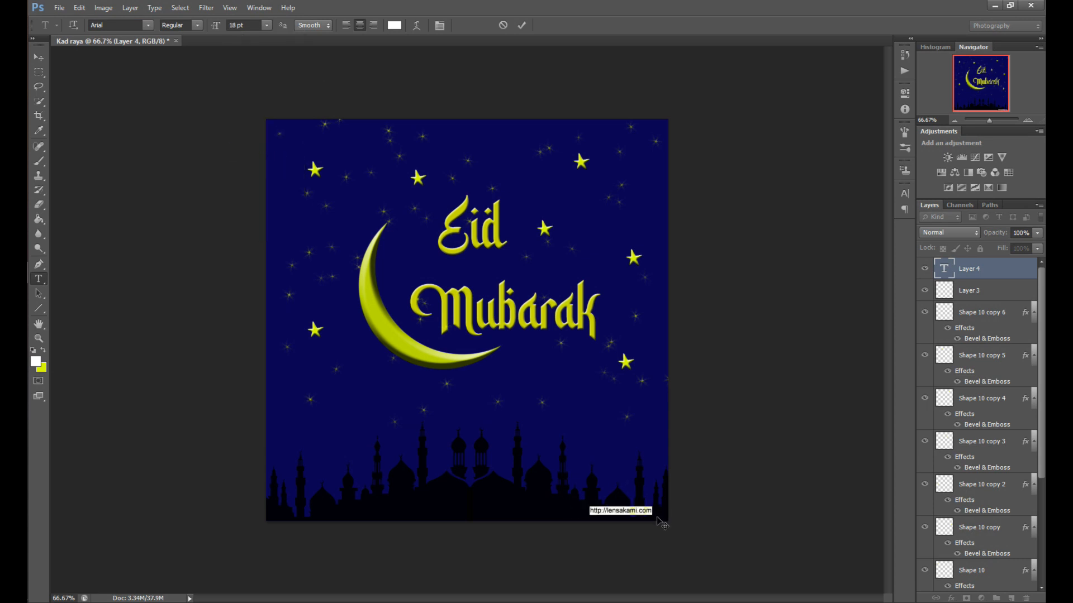
drag(656, 517, 663, 516)
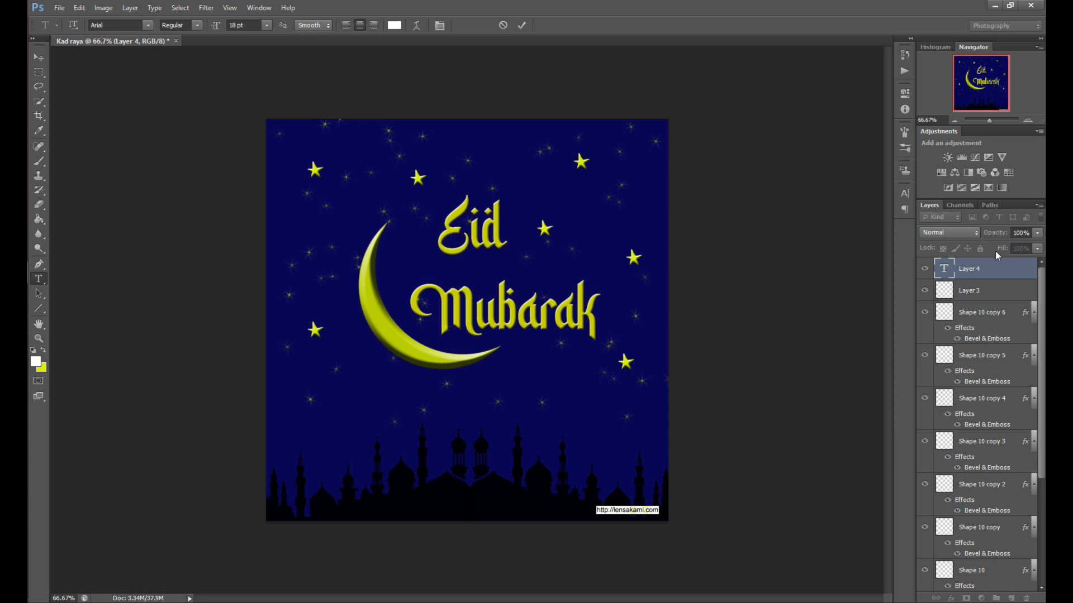
click(1013, 297)
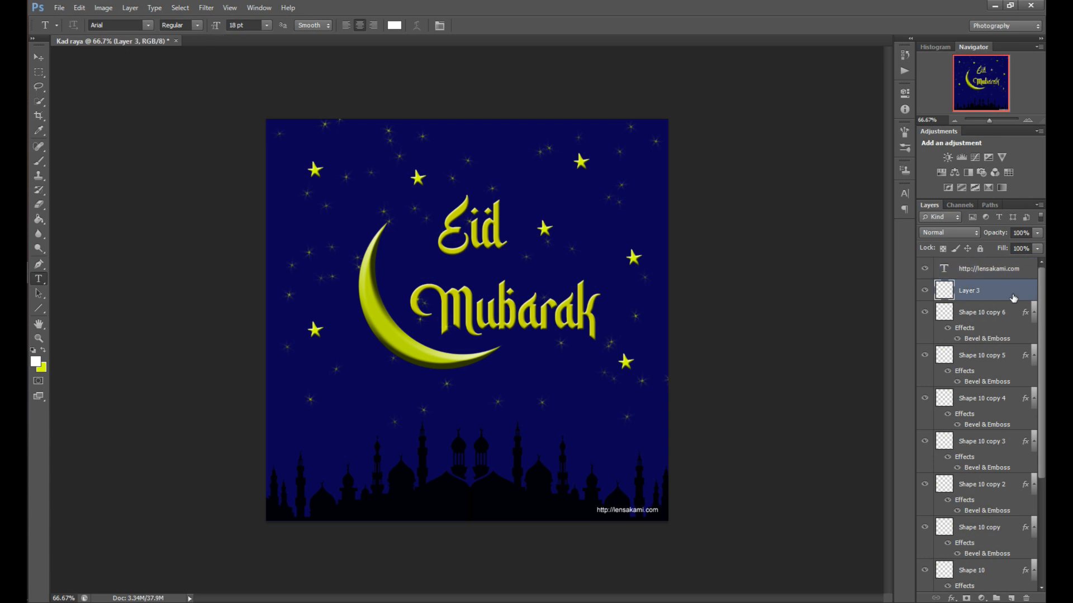